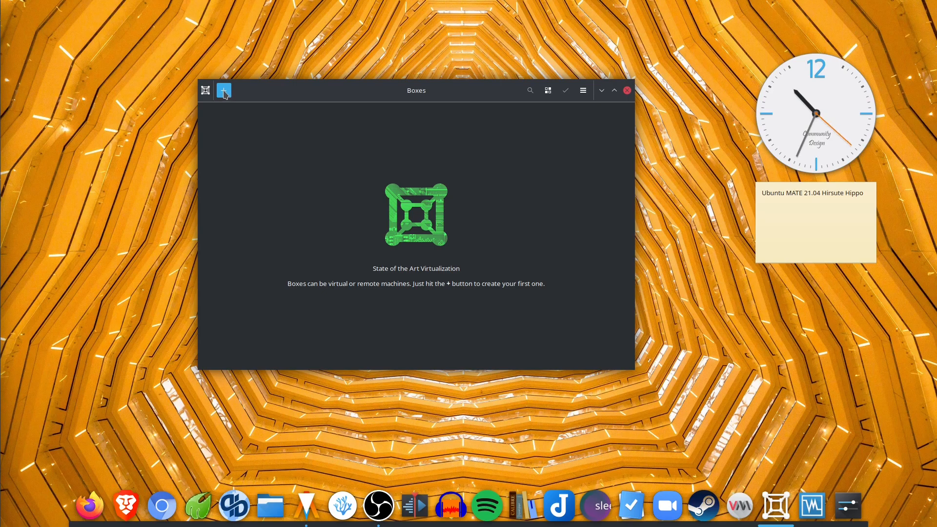
# Create a virtual machine from ubuntu-mate-21.04-desktop-amd64.iso in the ISO folder, keeping the Unknown OS template
pyautogui.click(224, 91)
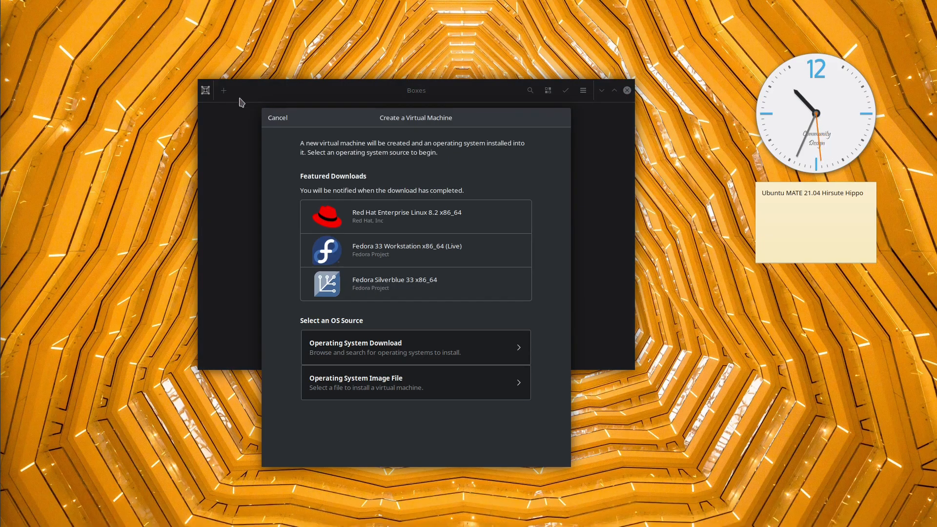
pyautogui.click(481, 393)
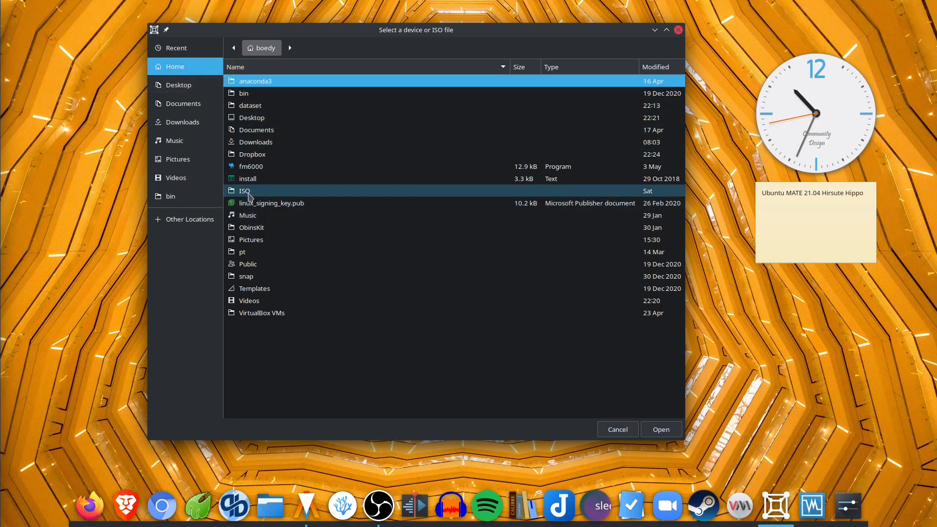
pyautogui.doubleClick(248, 194)
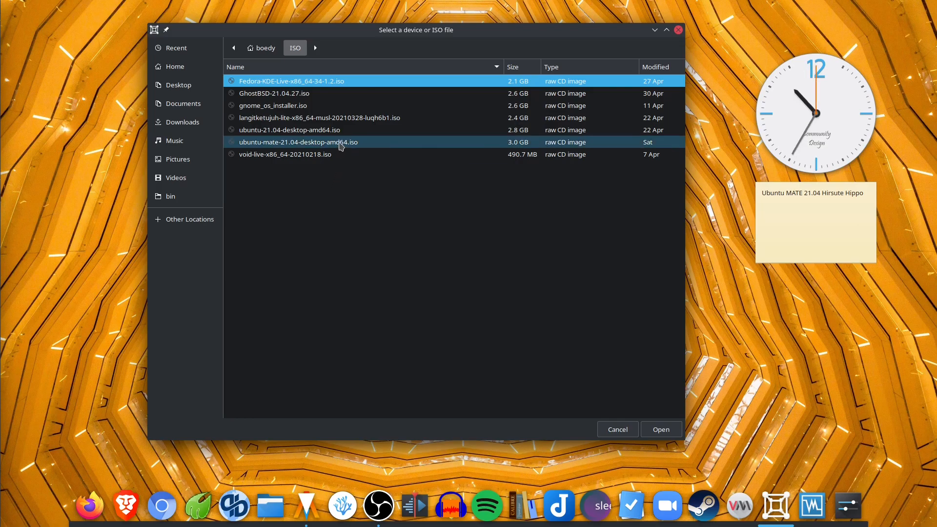
pyautogui.click(341, 143)
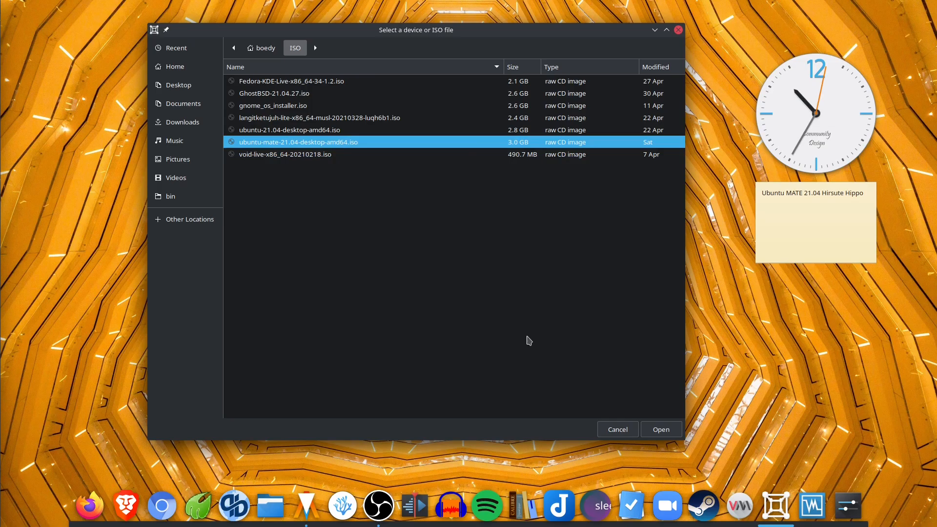
pyautogui.click(659, 429)
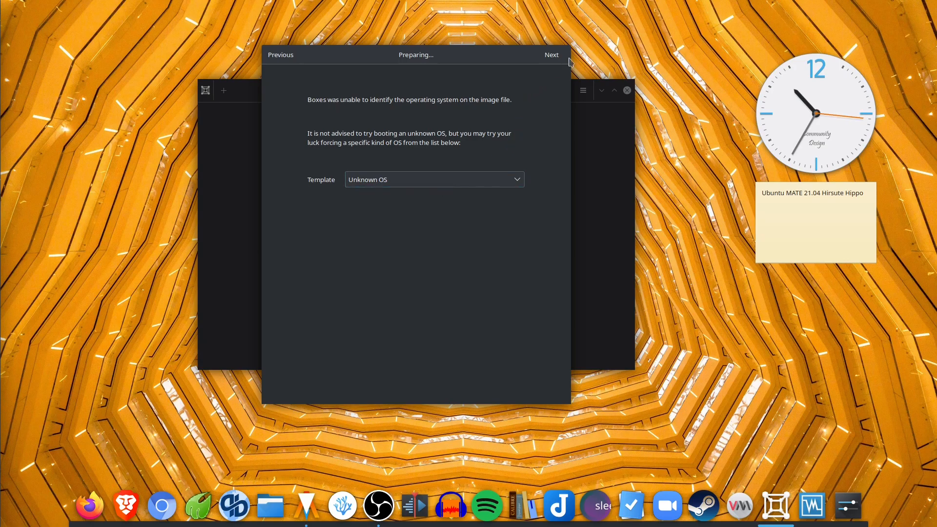
pyautogui.click(552, 54)
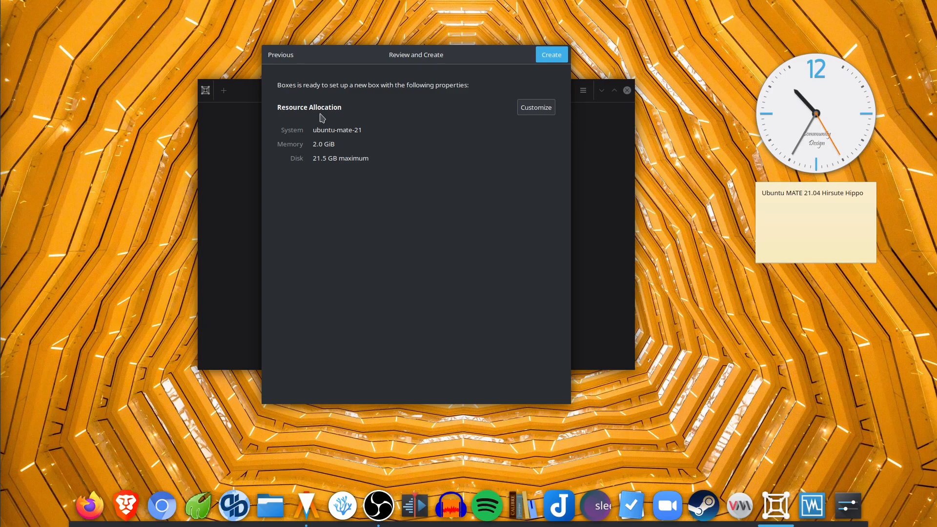
# Customize the machine's resource allocation to 4.0 GiB of memory and create the machine
pyautogui.click(541, 108)
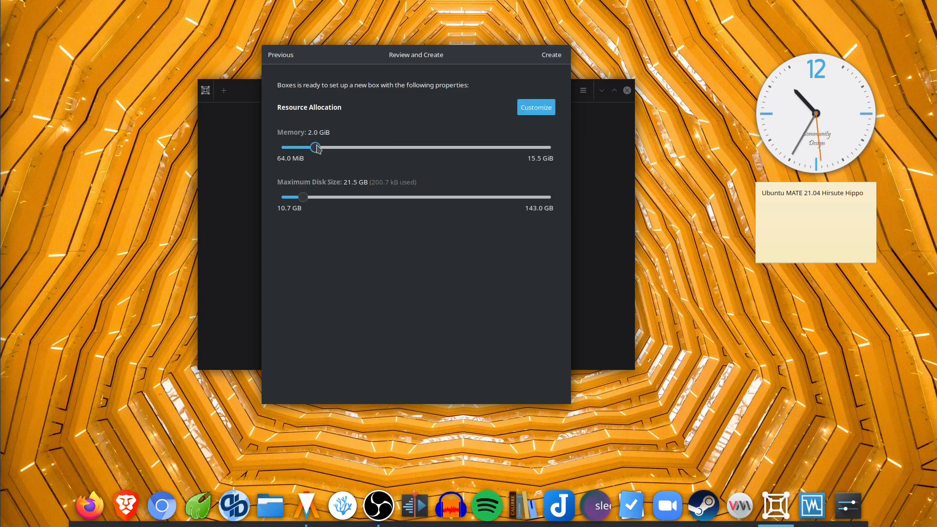
pyautogui.moveTo(316, 148); pyautogui.dragTo(351, 151)
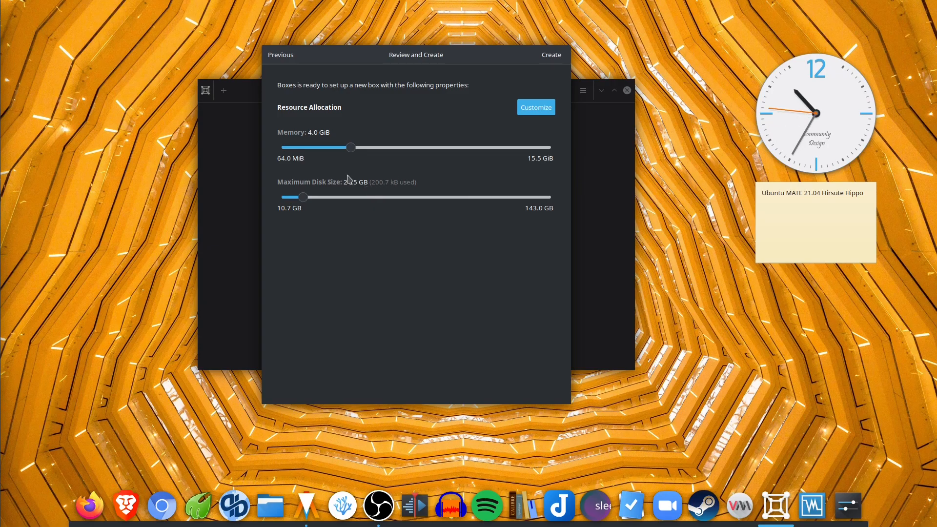
pyautogui.click(557, 59)
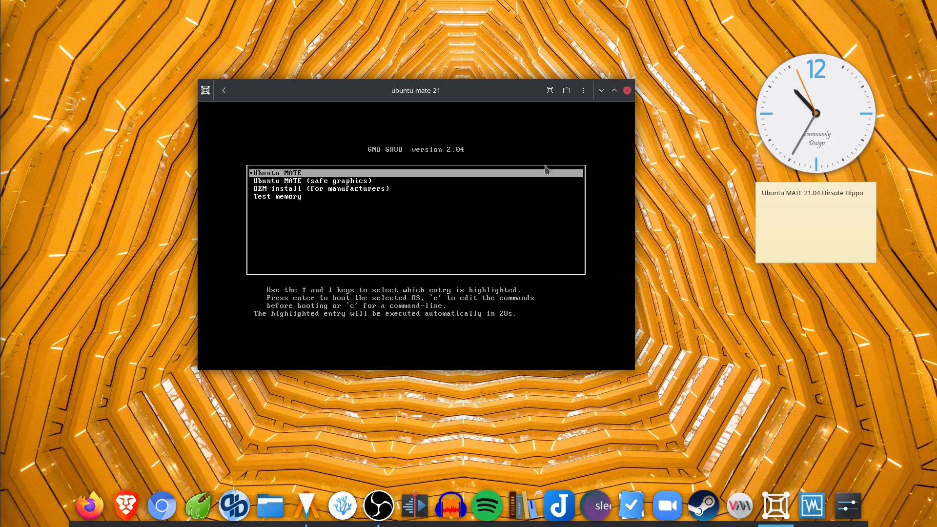
# Show the machine in full screen, boot the Ubuntu MATE entry and start the installation in English
pyautogui.click(551, 91)
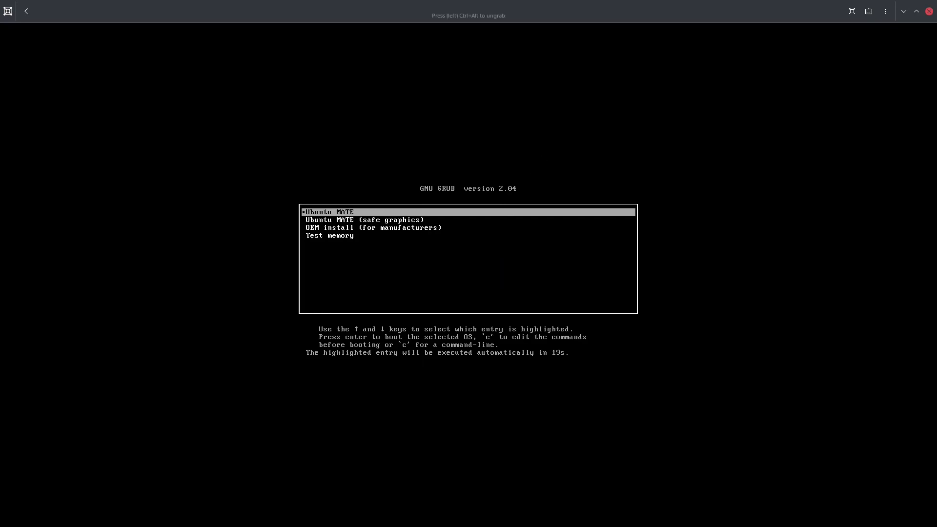
pyautogui.press('Return')
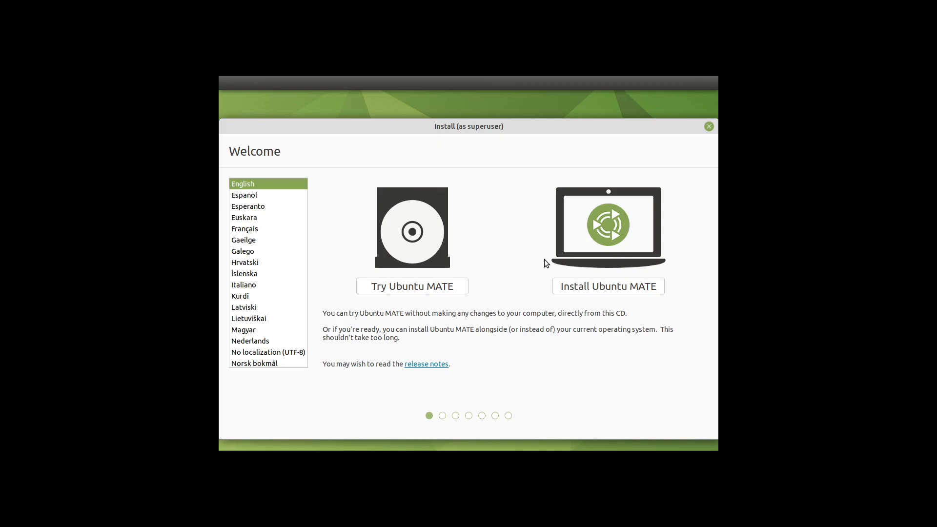
pyautogui.click(632, 287)
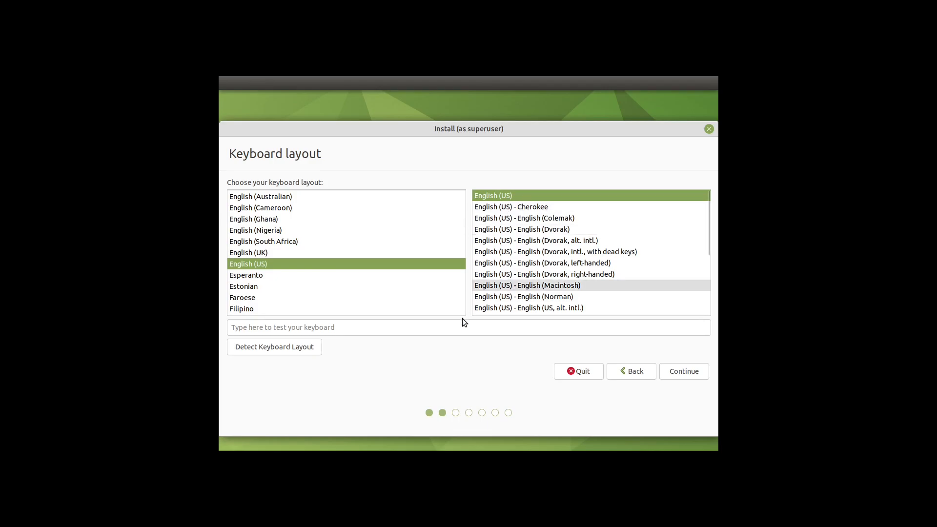
# Accept the English (US) keyboard layout and add third-party software to the normal installation with updates
pyautogui.click(677, 373)
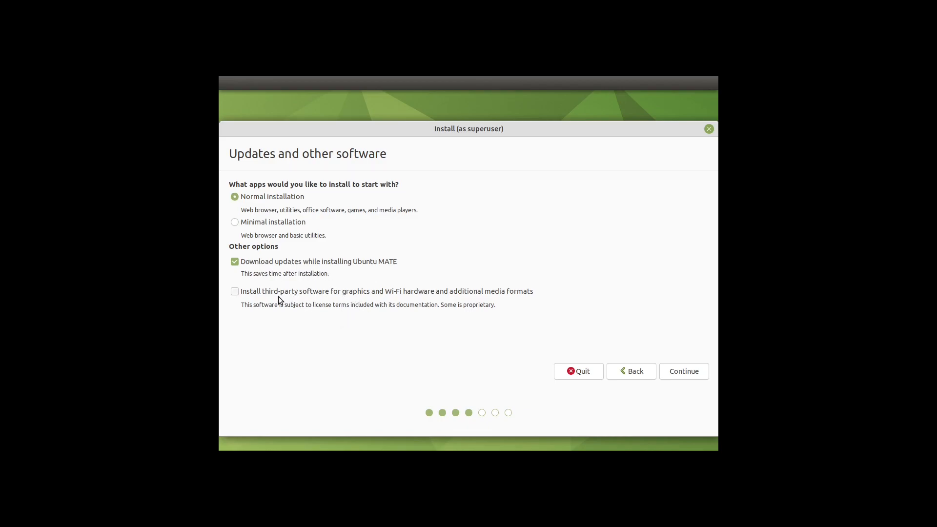
pyautogui.click(234, 292)
pyautogui.click(687, 370)
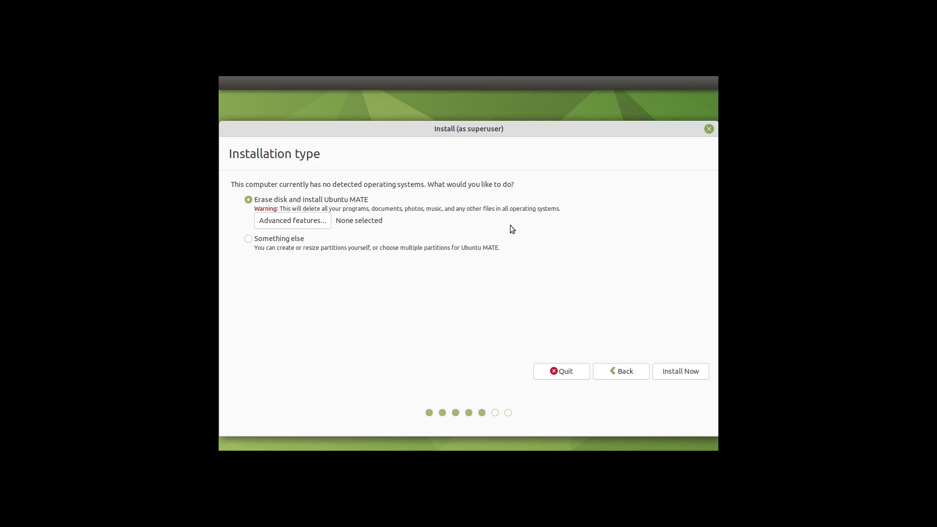
# Install with the whole disk erased, approve writing the changes, and accept Jakarta as the time zone
pyautogui.click(688, 372)
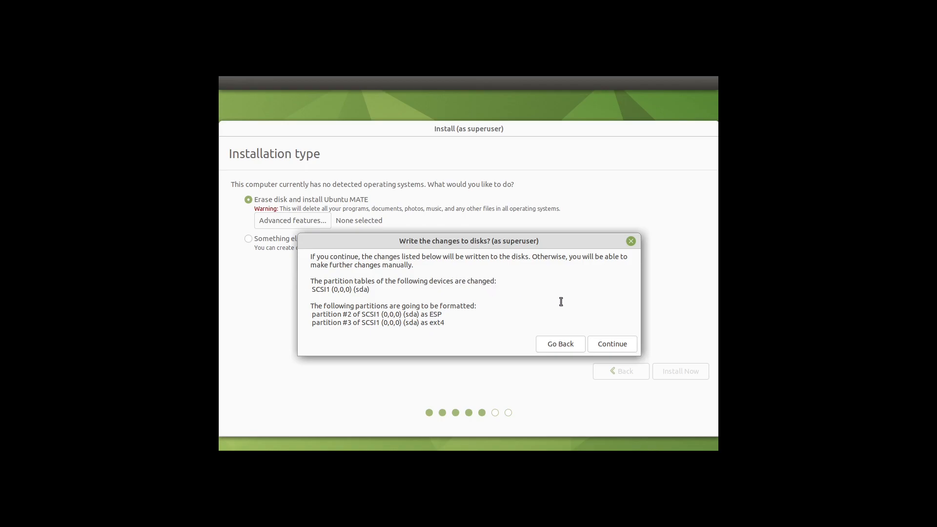
pyautogui.click(622, 346)
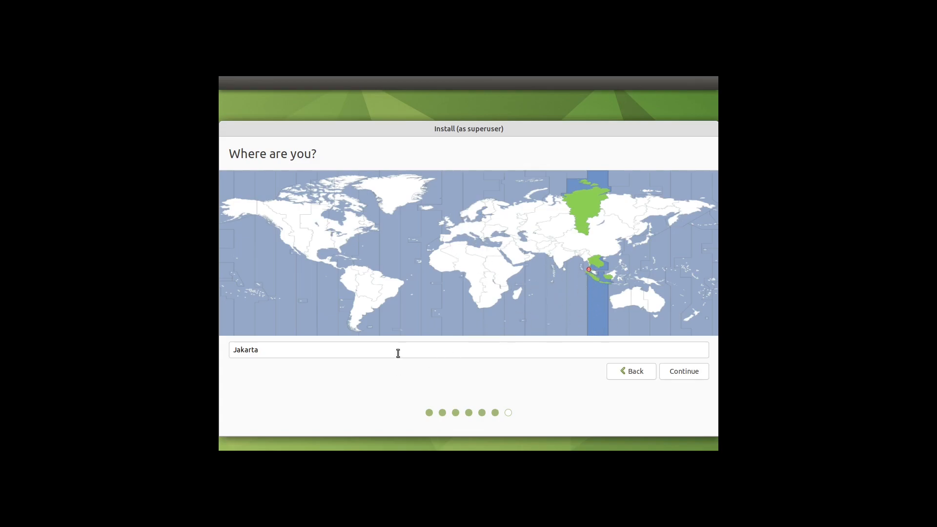
pyautogui.click(684, 372)
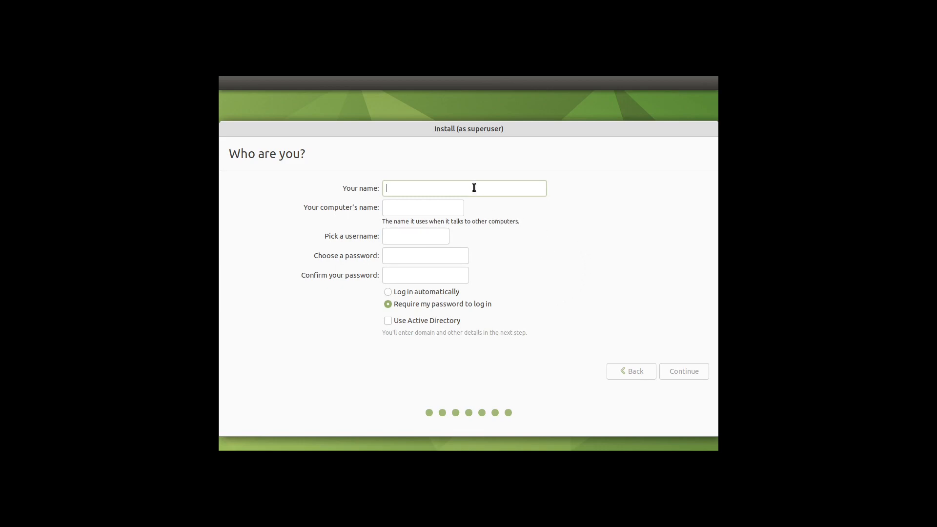
# Fill in the account's full name and username, and set the computer's name to mate
pyautogui.write('Indonesia')
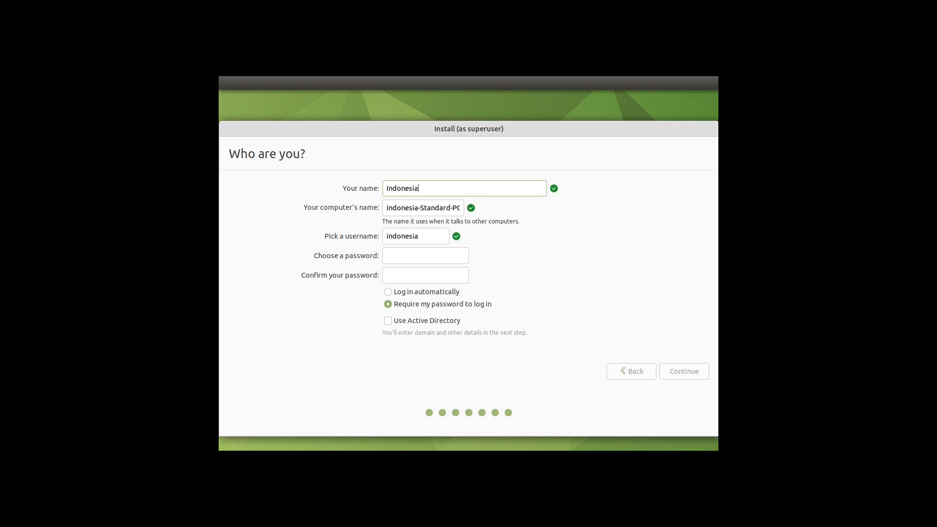
pyautogui.write(' Belajar')
pyautogui.doubleClick(421, 207)
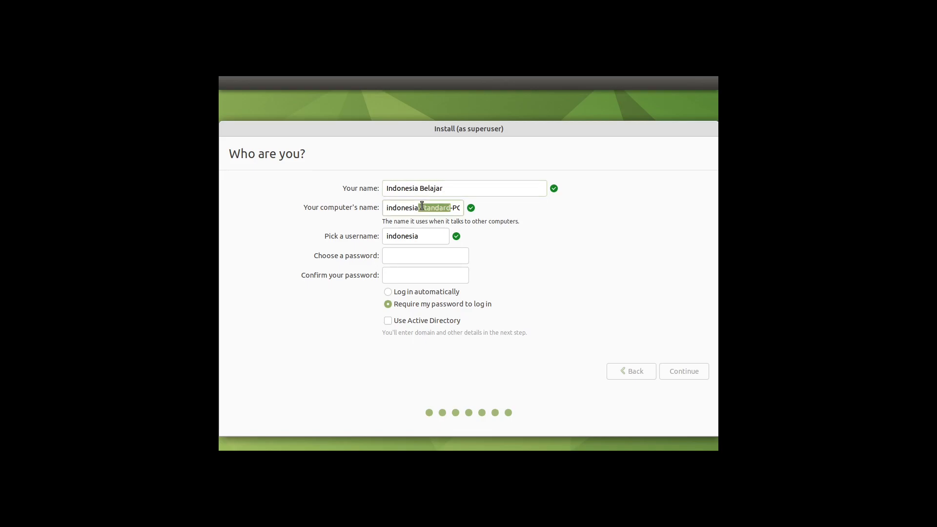
pyautogui.tripleClick(422, 205)
pyautogui.write('mate')
pyautogui.doubleClick(409, 237)
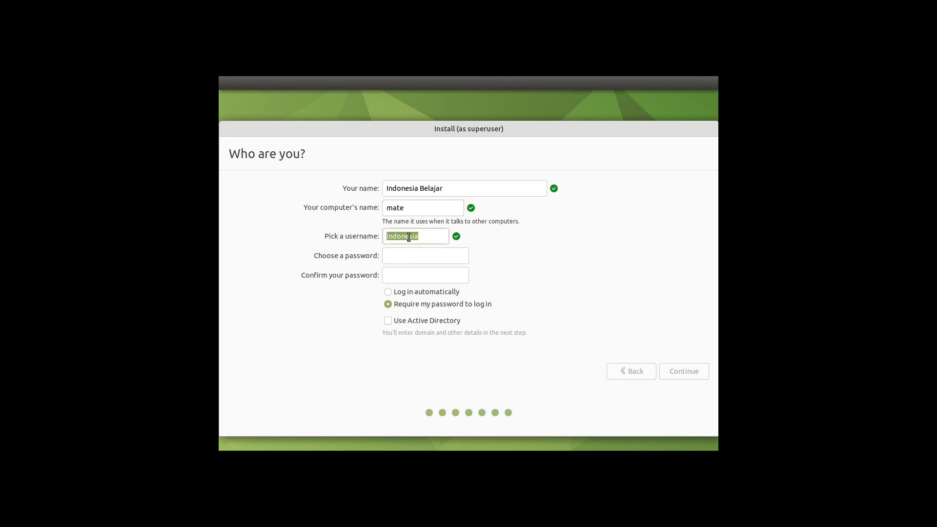
pyautogui.write('belajaridn')
# Enter and confirm the account password, keep it required for login, and proceed with the installation
pyautogui.press('Tab')
pyautogui.write('******')
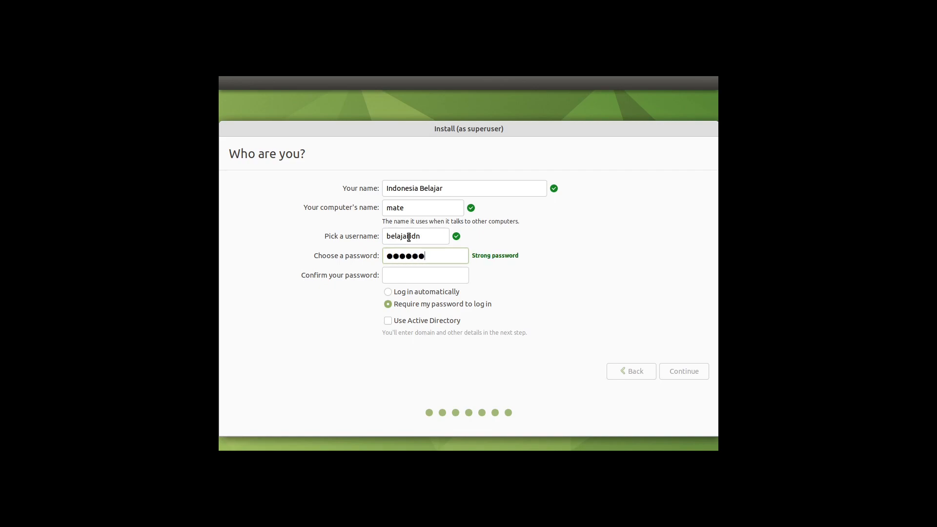
pyautogui.write('**')
pyautogui.press('Tab')
pyautogui.write('****')
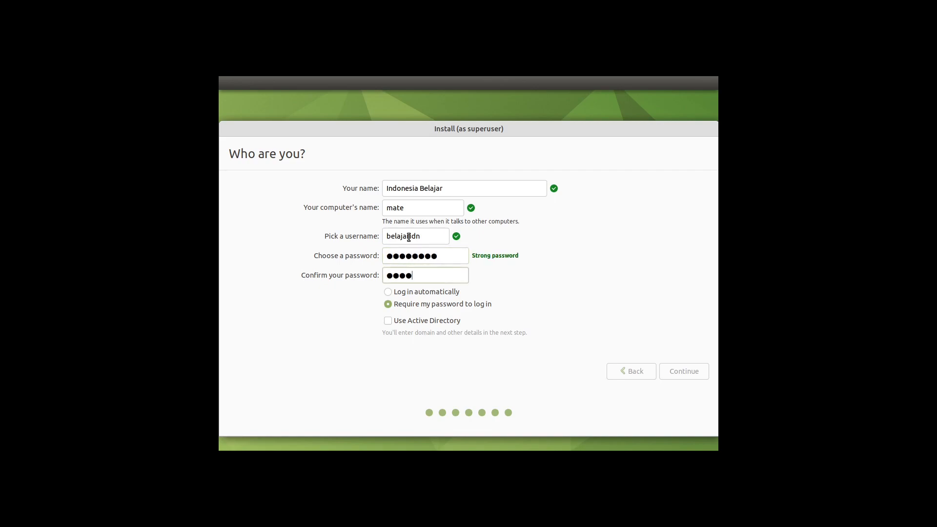
pyautogui.write('****')
pyautogui.click(685, 372)
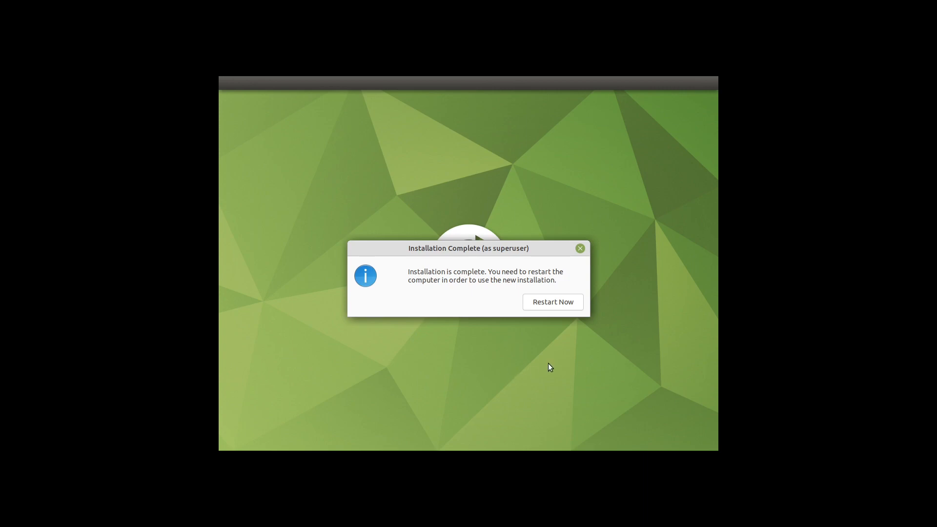
# Restart after the installation and reopen the ubuntu-mate-21 machine in full screen
pyautogui.click(572, 303)
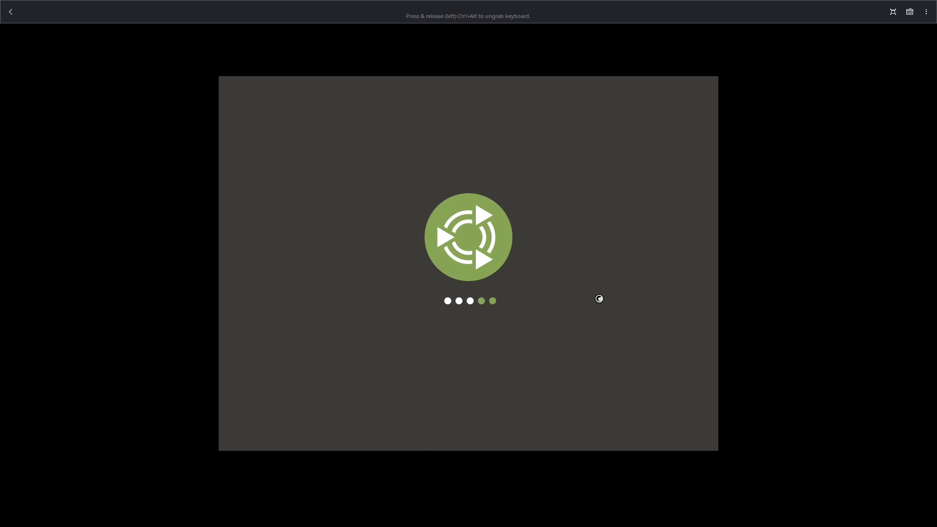
pyautogui.press('Return')
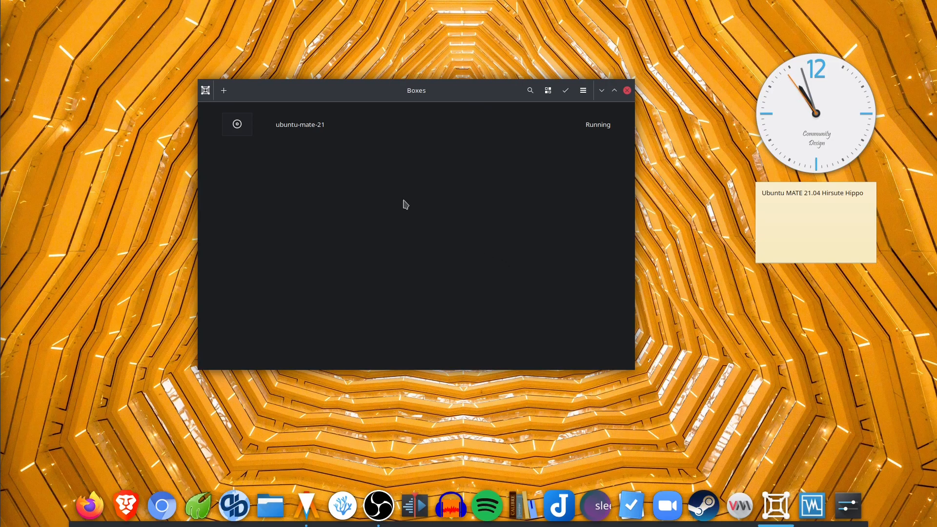
pyautogui.click(327, 128)
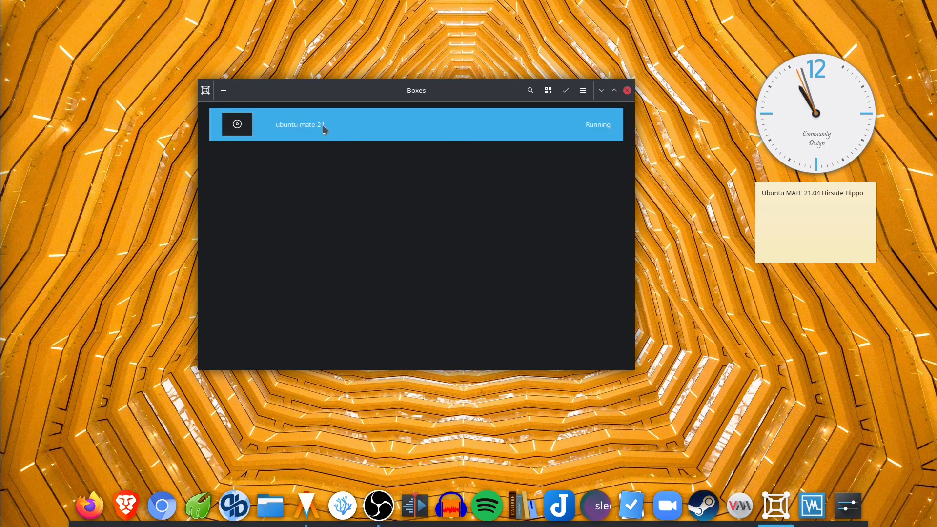
pyautogui.click(322, 128)
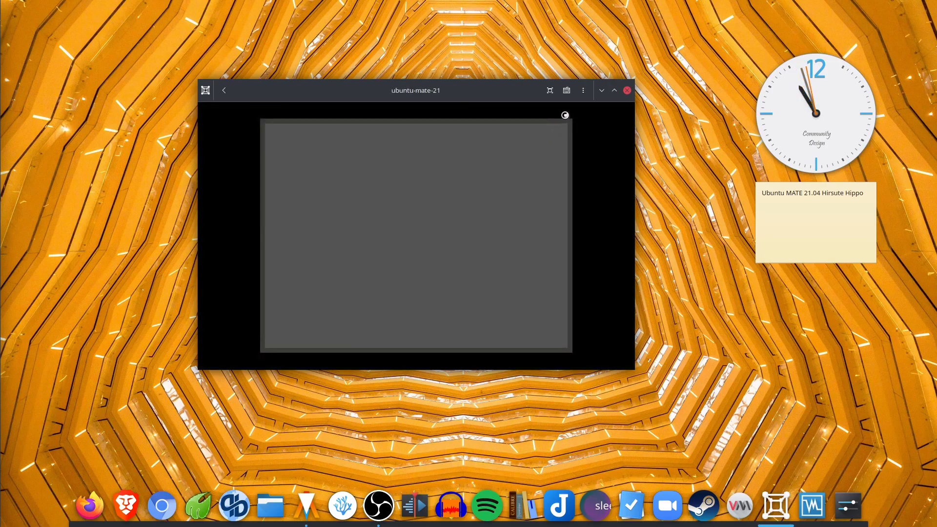
pyautogui.click(551, 95)
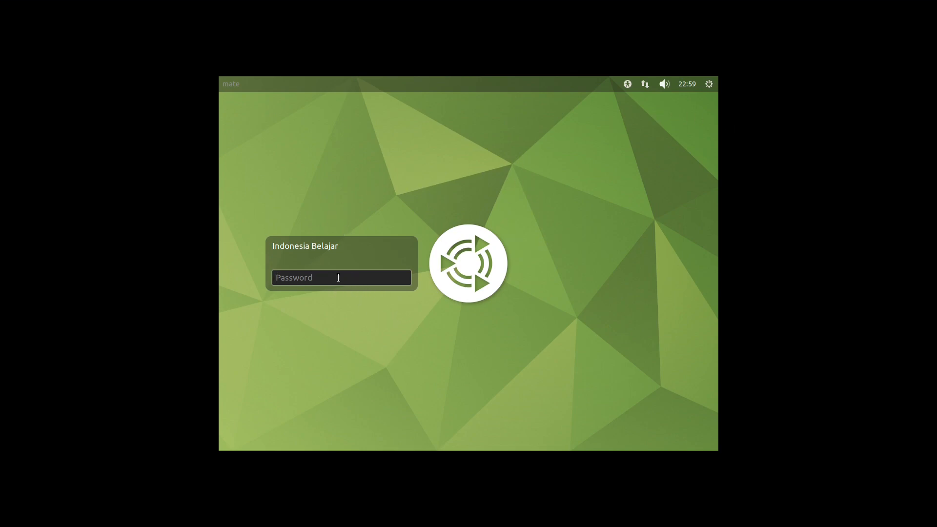
# Log in to the new Ubuntu MATE system with the account password
pyautogui.write('********')
pyautogui.press('Return')
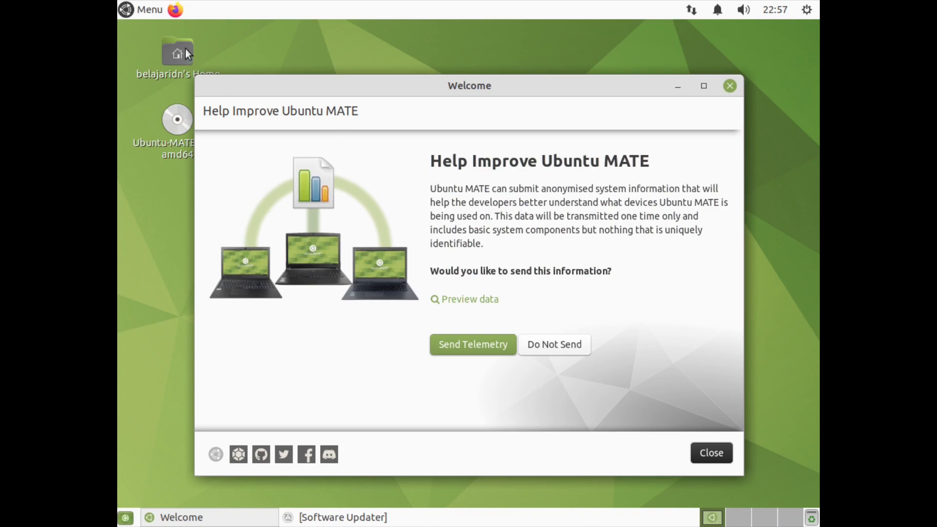
# Set the monitor resolution to 1920 x 1080 in the display preferences, keep the new configuration and close the preferences
pyautogui.click(151, 10)
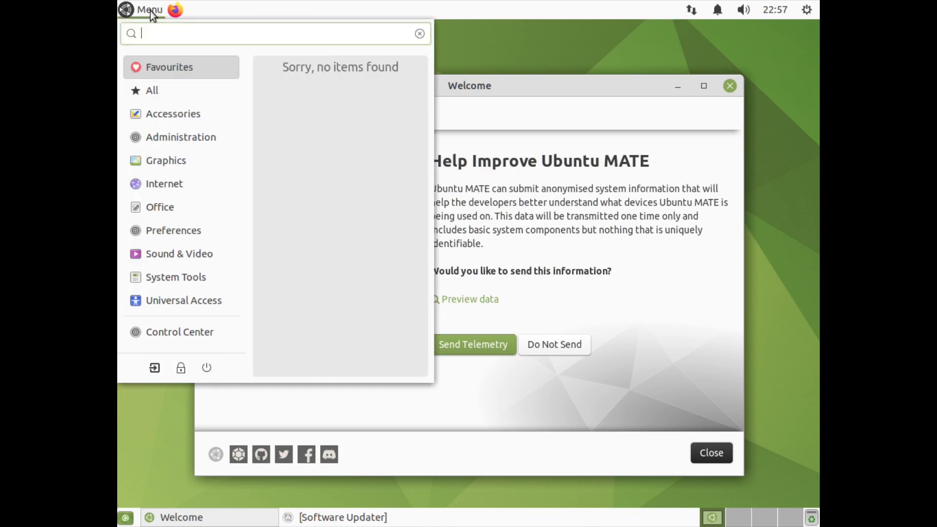
pyautogui.write('displ')
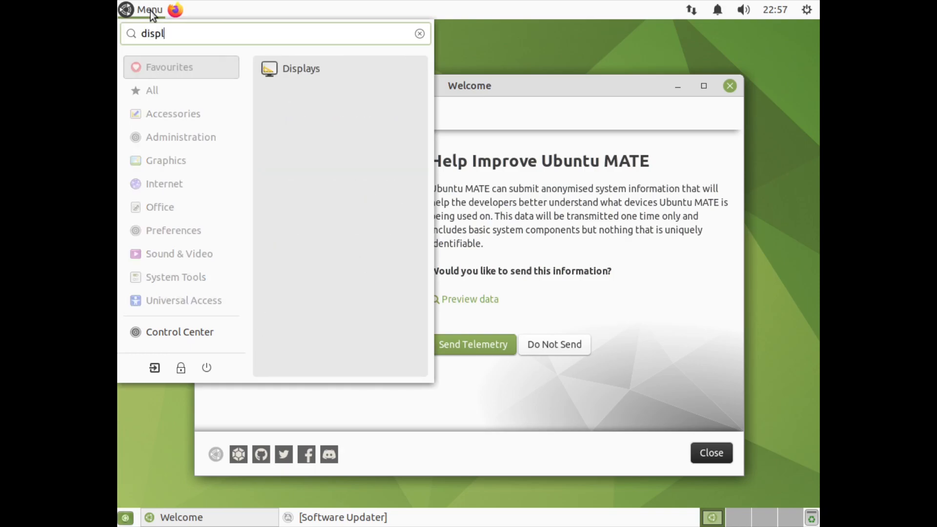
pyautogui.click(303, 72)
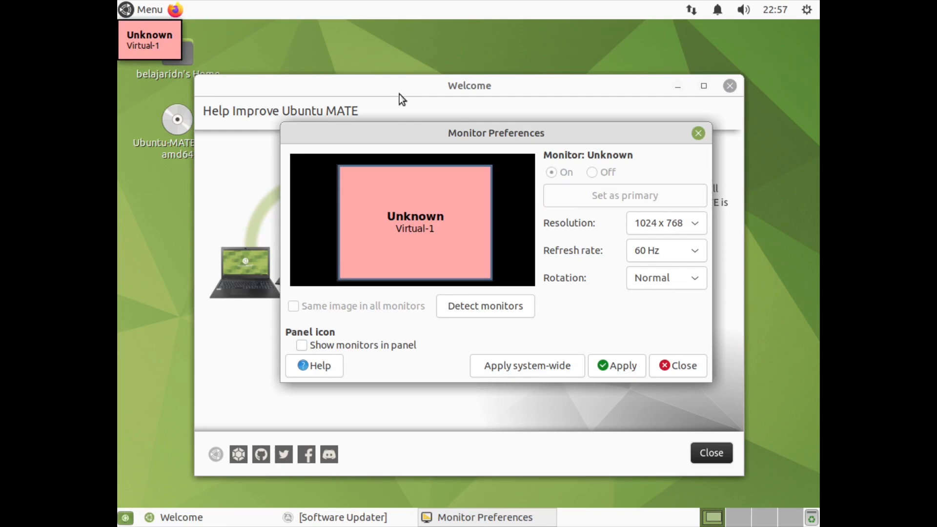
pyautogui.click(676, 227)
pyautogui.scroll(2, 675, 227)
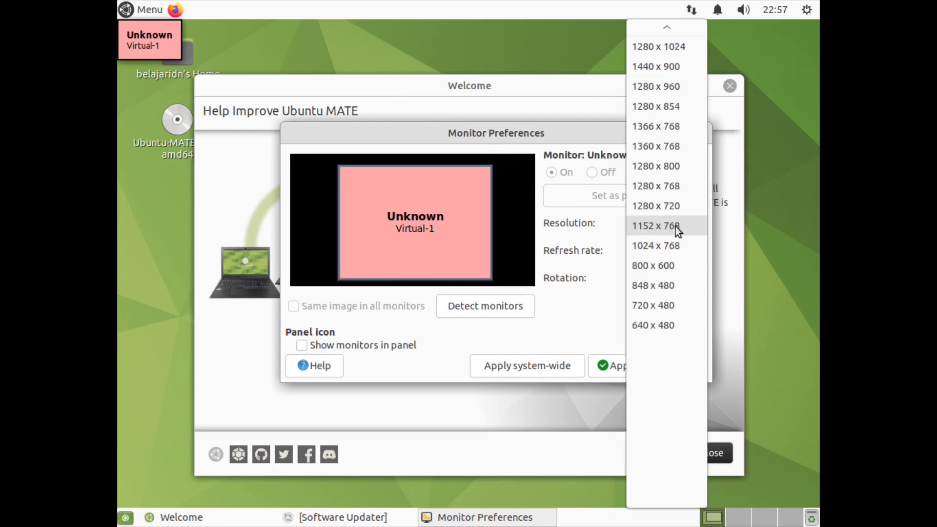
pyautogui.scroll(5, 676, 226)
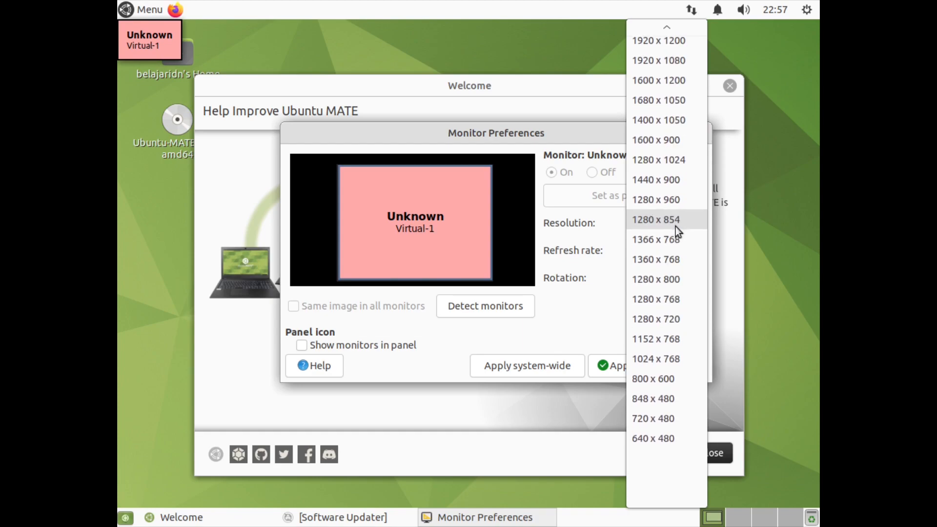
pyautogui.click(672, 64)
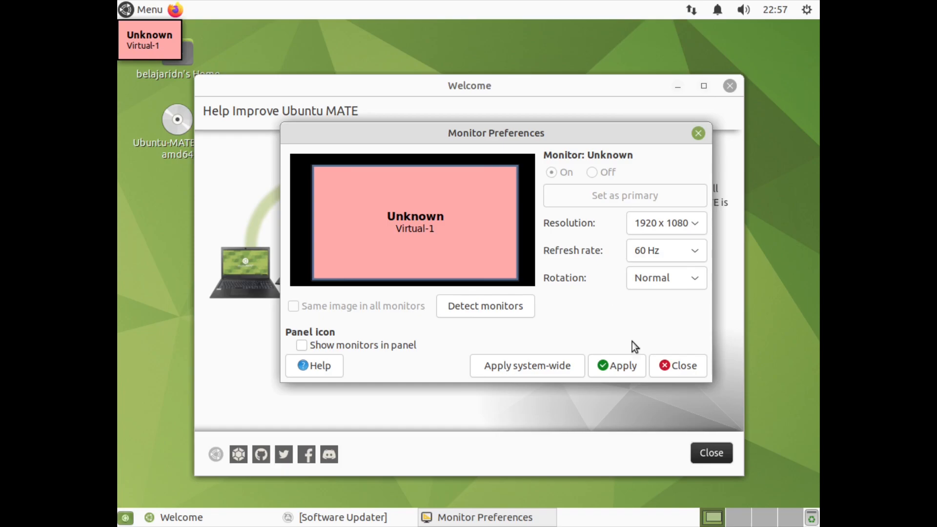
pyautogui.click(628, 371)
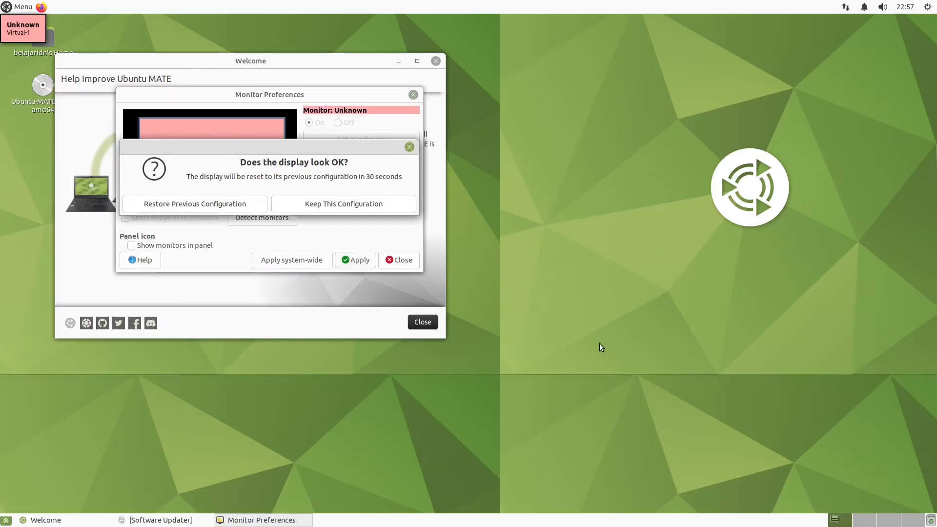
pyautogui.click(356, 204)
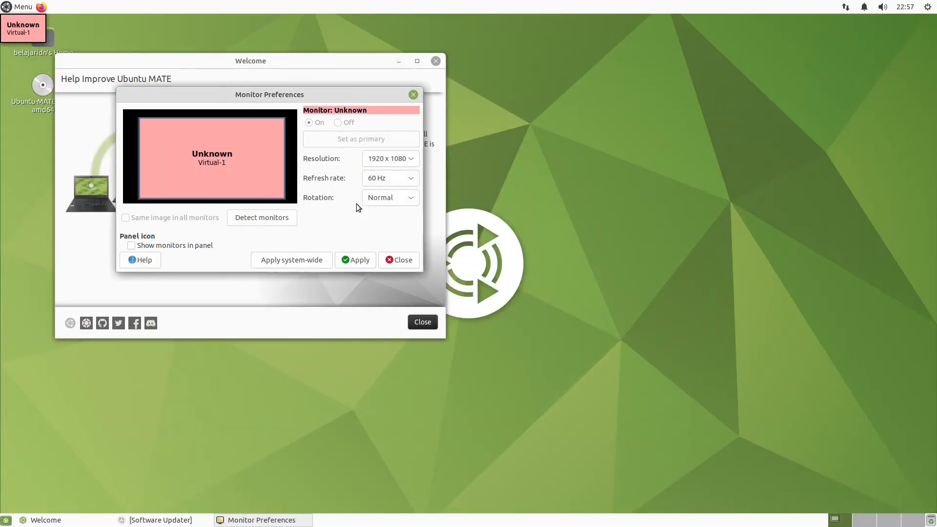
pyautogui.click(405, 262)
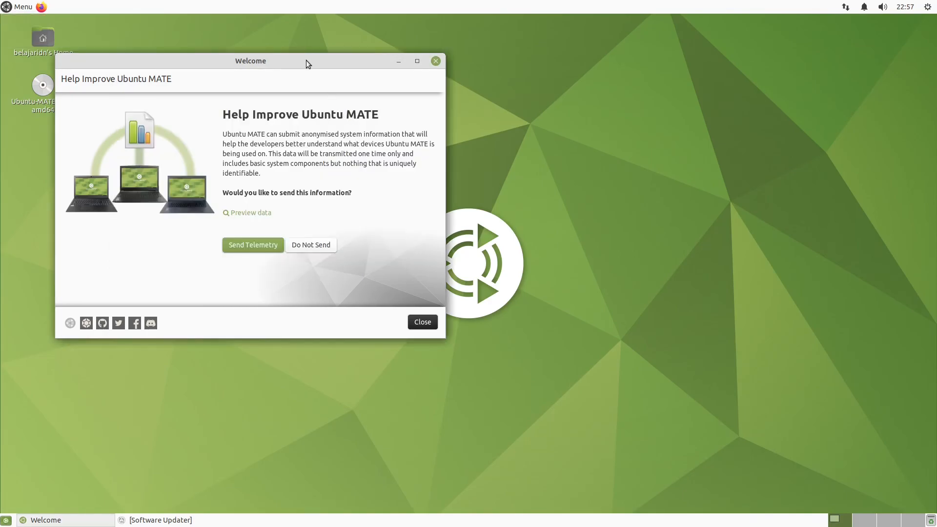
# Dismiss the network settings error, centre the Welcome window on the desktop and decline sending telemetry
pyautogui.moveTo(306, 60); pyautogui.dragTo(619, 96)
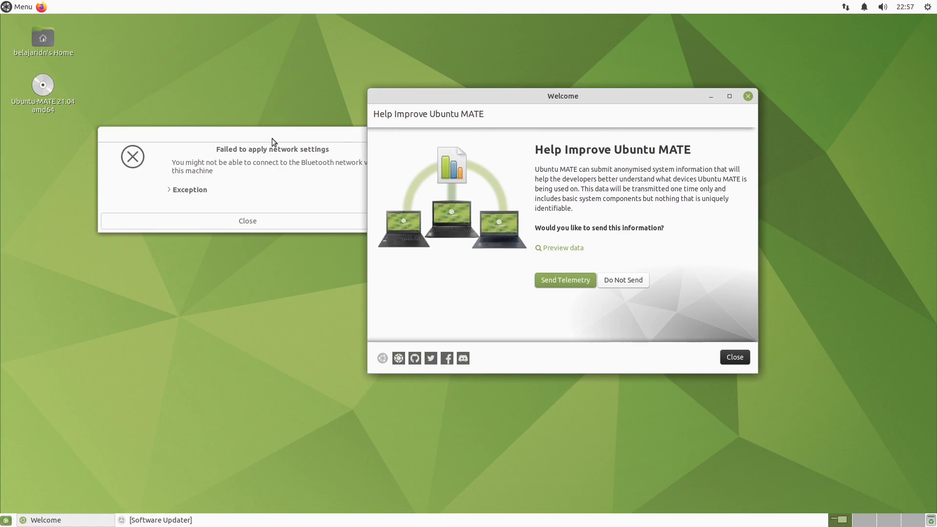
pyautogui.moveTo(271, 139); pyautogui.dragTo(259, 142)
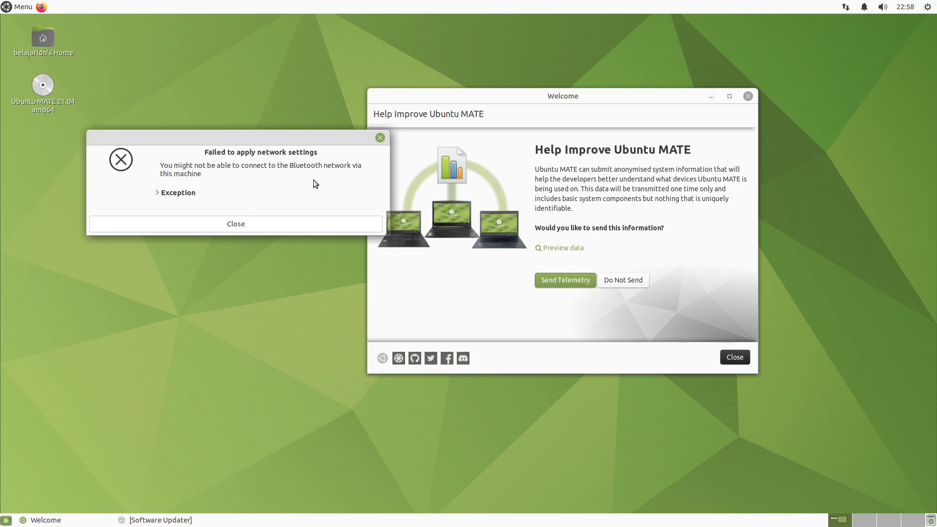
pyautogui.click(241, 225)
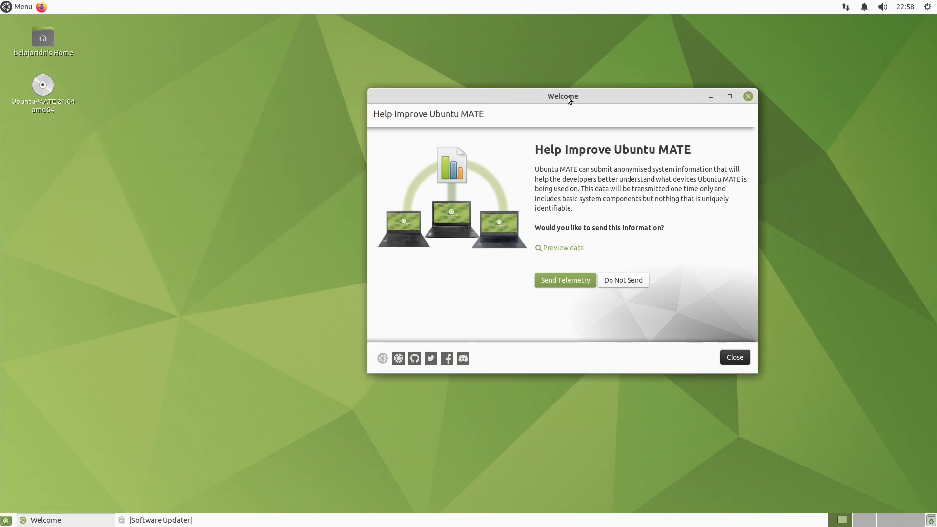
pyautogui.moveTo(565, 95); pyautogui.dragTo(456, 94)
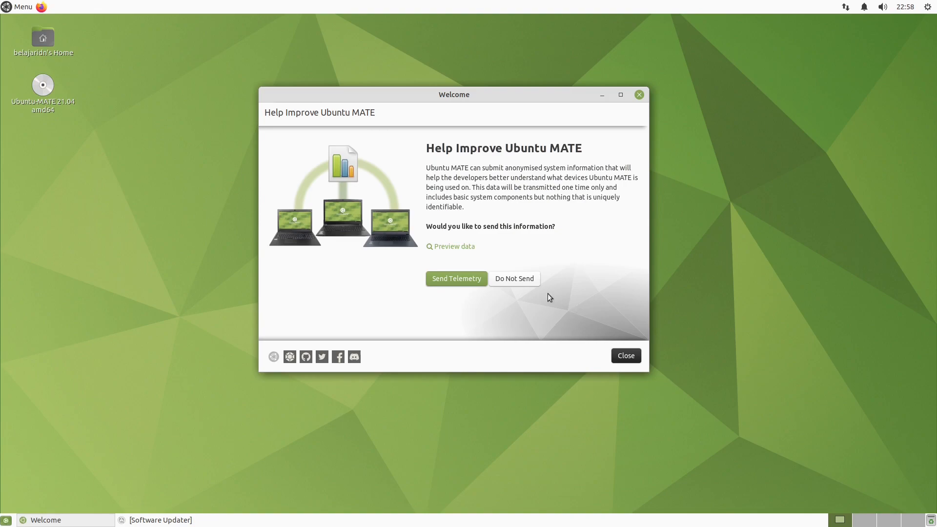
pyautogui.click(526, 281)
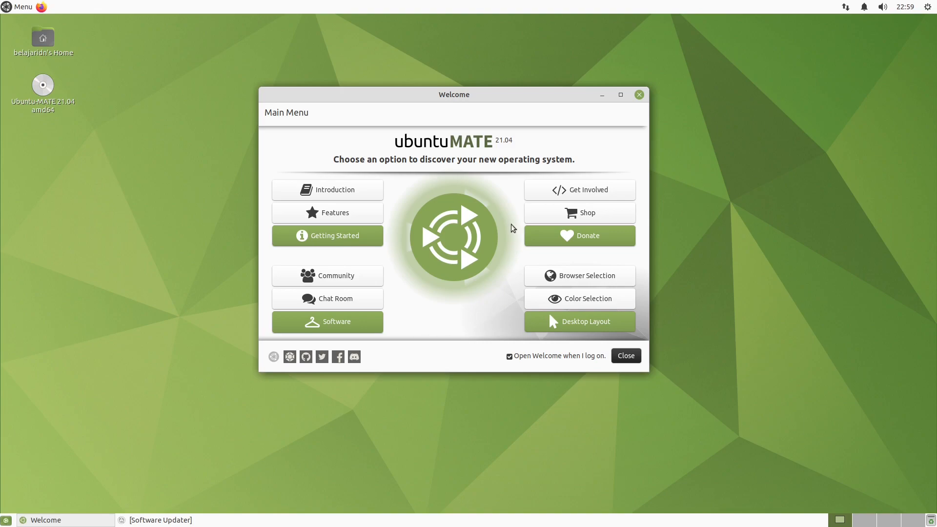
# Open Updates & Extras in the Getting Started guide and install the offered software updates, keeping the updater clear of the guide
pyautogui.click(339, 240)
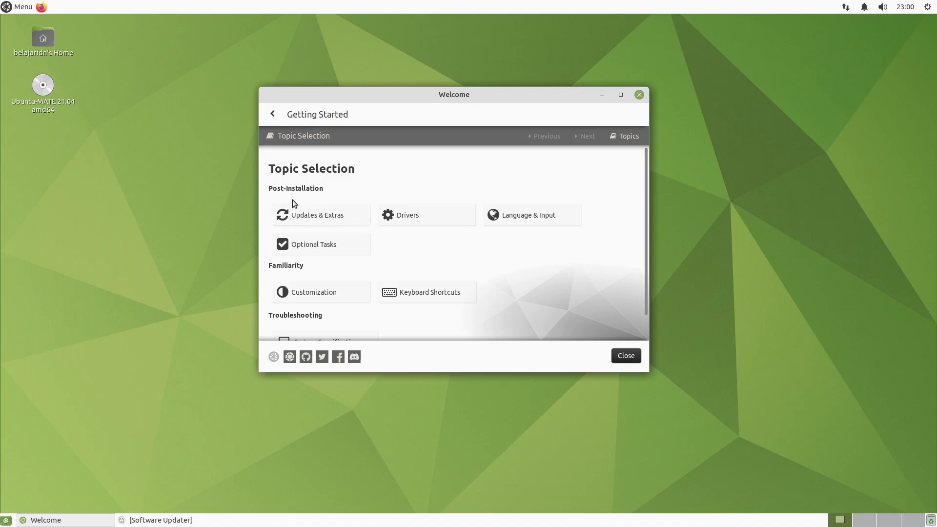
pyautogui.click(343, 217)
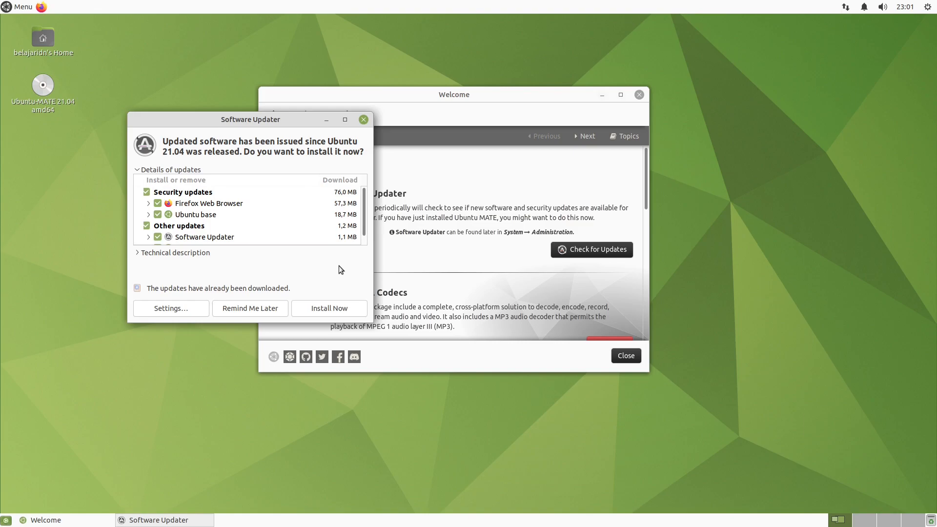
pyautogui.click(355, 311)
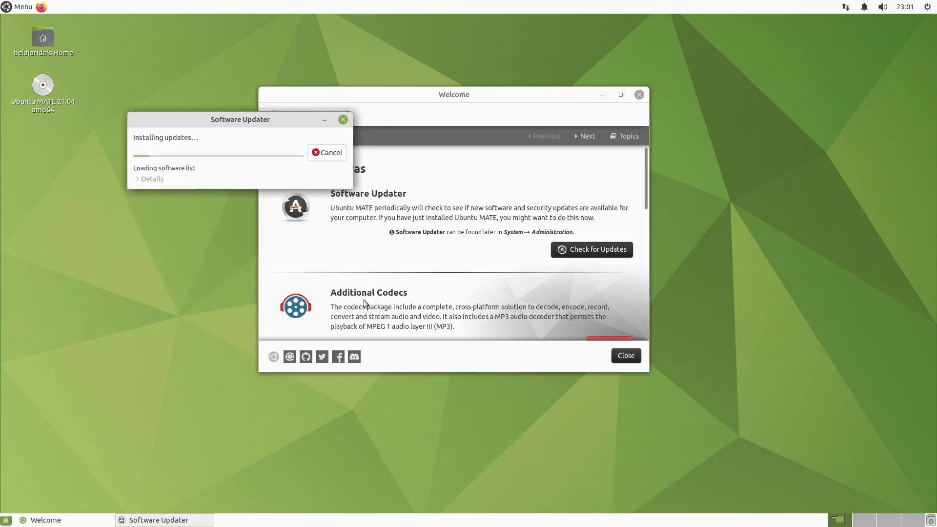
pyautogui.moveTo(241, 122); pyautogui.dragTo(147, 102)
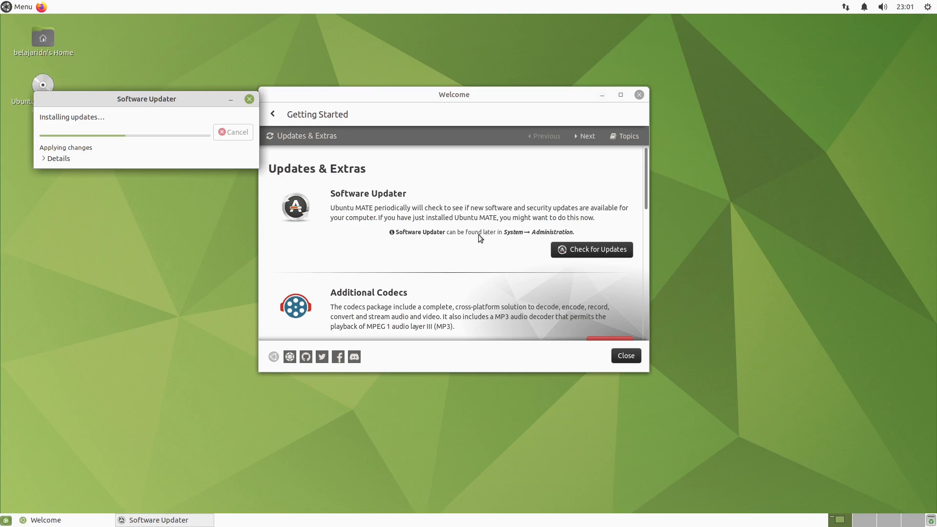
# Review the extras offered under Updates & Extras, from Additional Codecs down to Additional Community Wallpapers
pyautogui.scroll(-3, 483, 254)
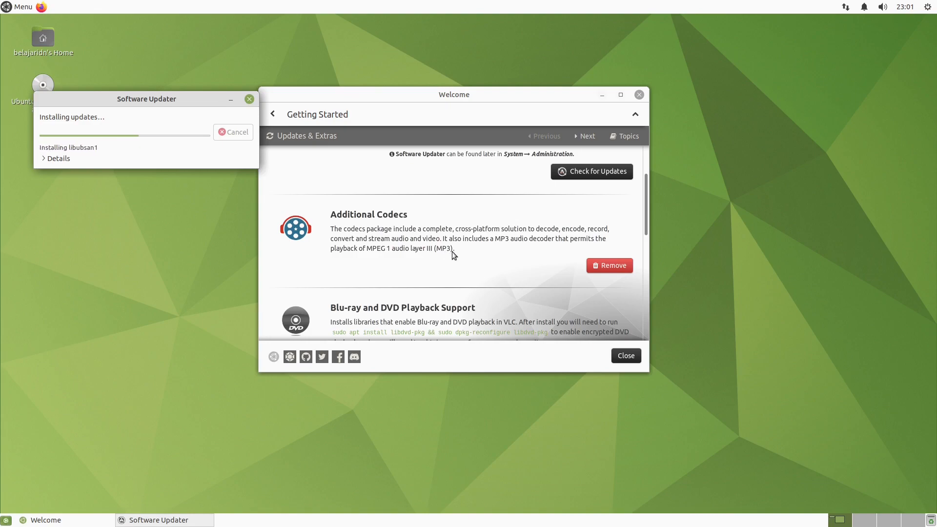
pyautogui.scroll(-3, 479, 263)
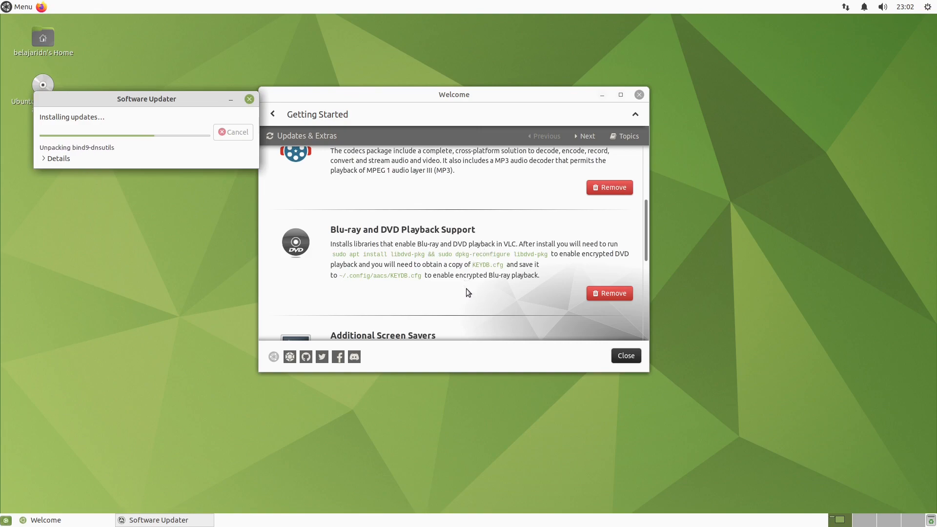
pyautogui.scroll(-2, 467, 292)
pyautogui.scroll(-5, 466, 290)
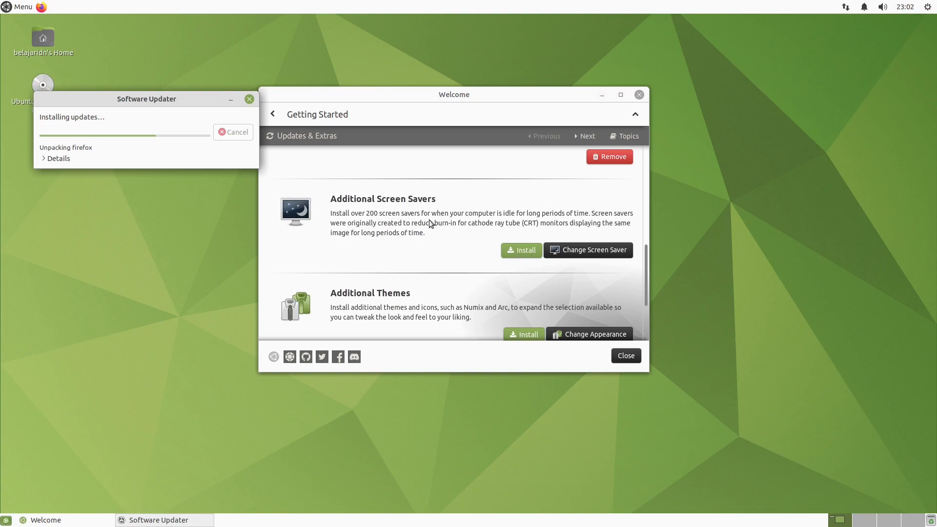
pyautogui.scroll(-4, 424, 248)
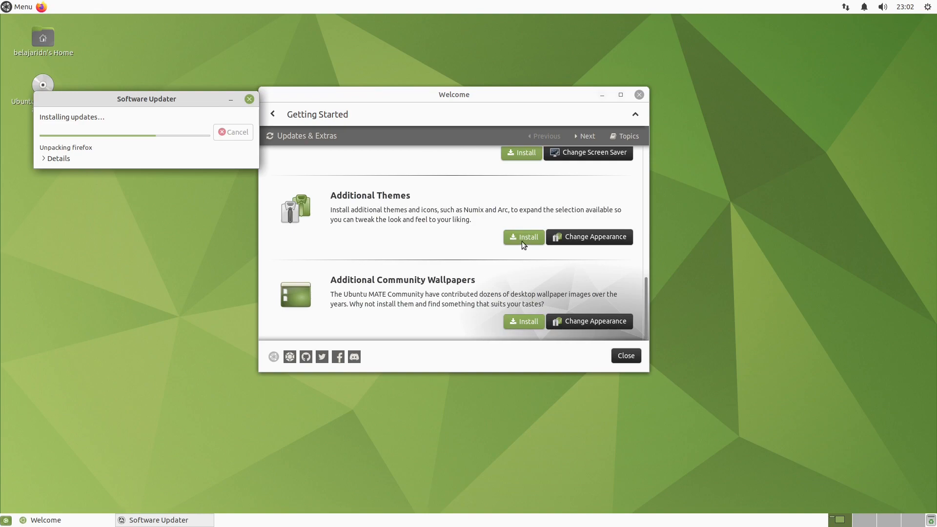
pyautogui.scroll(-1, 431, 242)
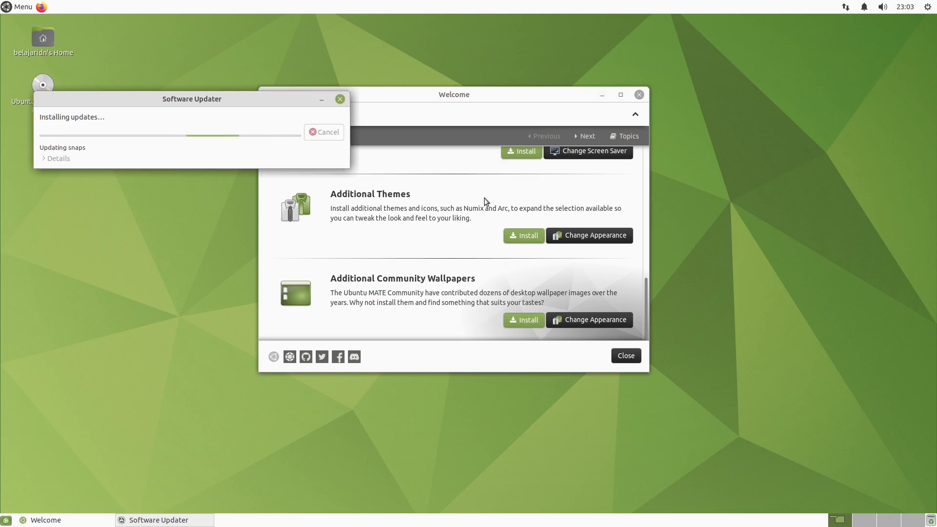
# Advance the Getting Started guide to the Drivers topic and close the finished Software Updater
pyautogui.click(589, 137)
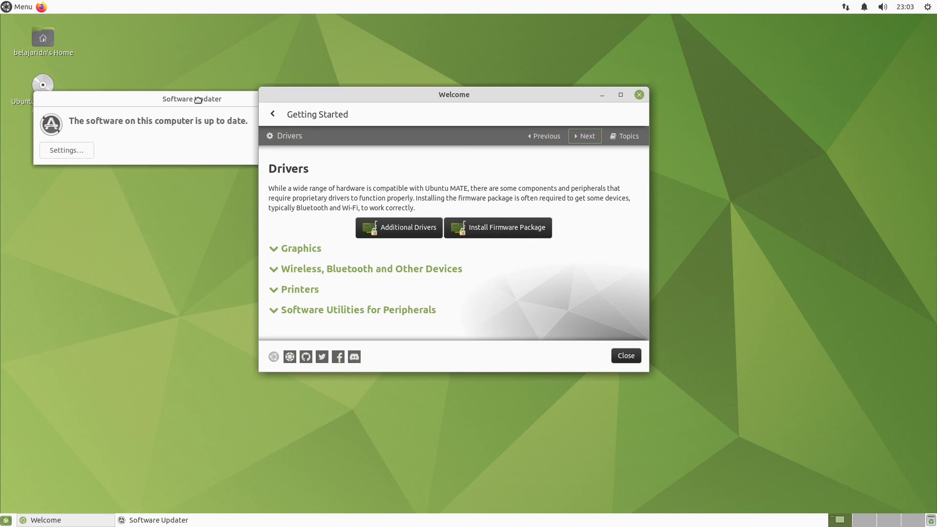
pyautogui.moveTo(201, 98); pyautogui.dragTo(151, 104)
pyautogui.click(272, 157)
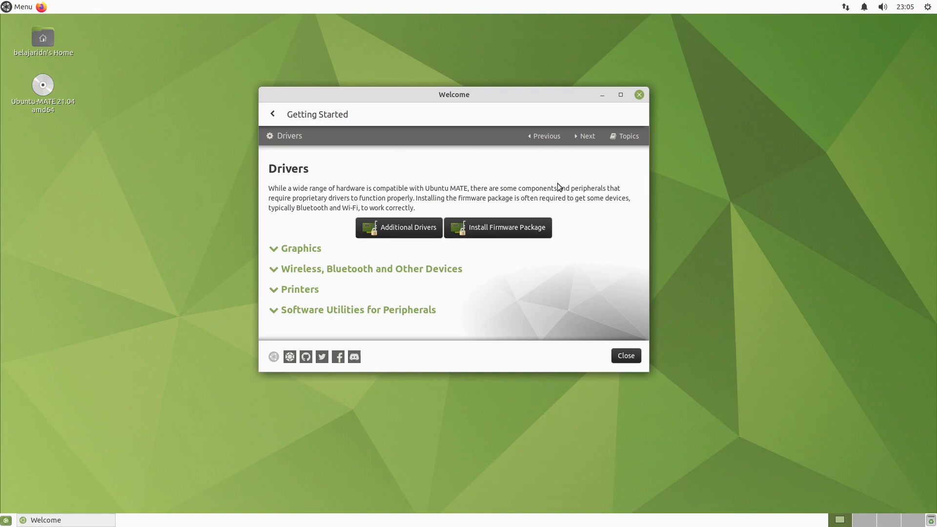
# Go through the Language & Input topic and the Backups and Network Shares sections of Optional Tasks
pyautogui.click(588, 136)
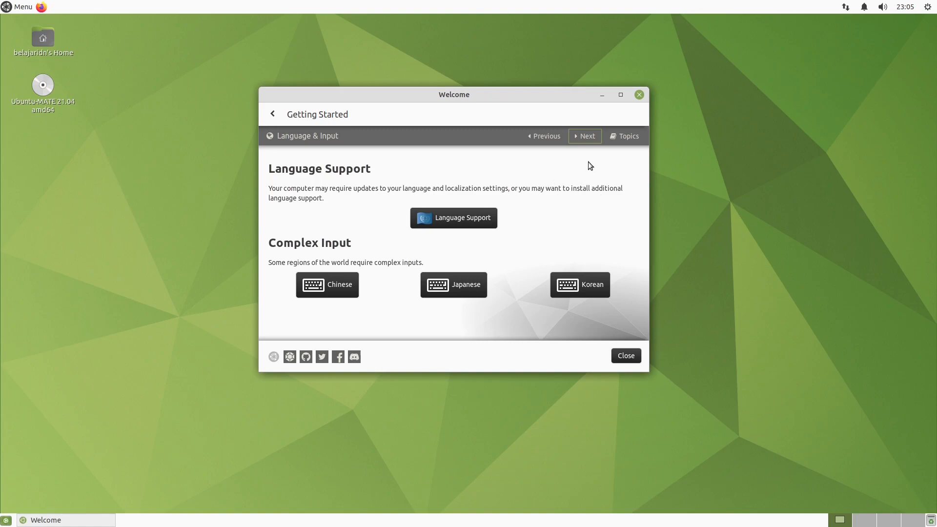
pyautogui.click(587, 137)
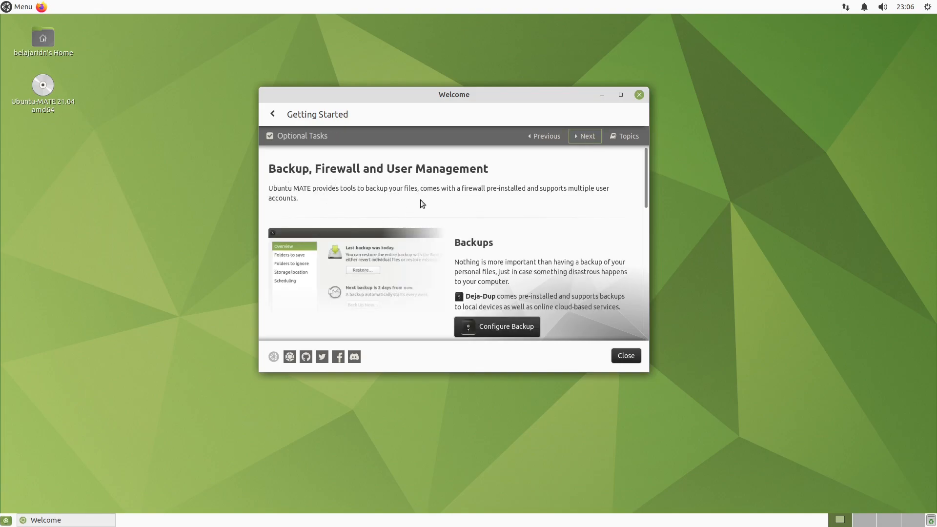
pyautogui.scroll(-5, 540, 222)
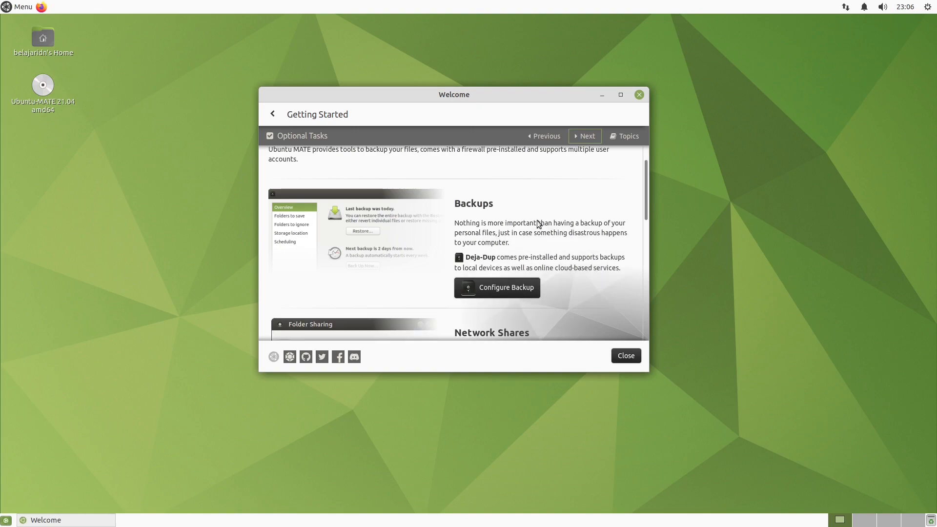
pyautogui.scroll(-2, 564, 236)
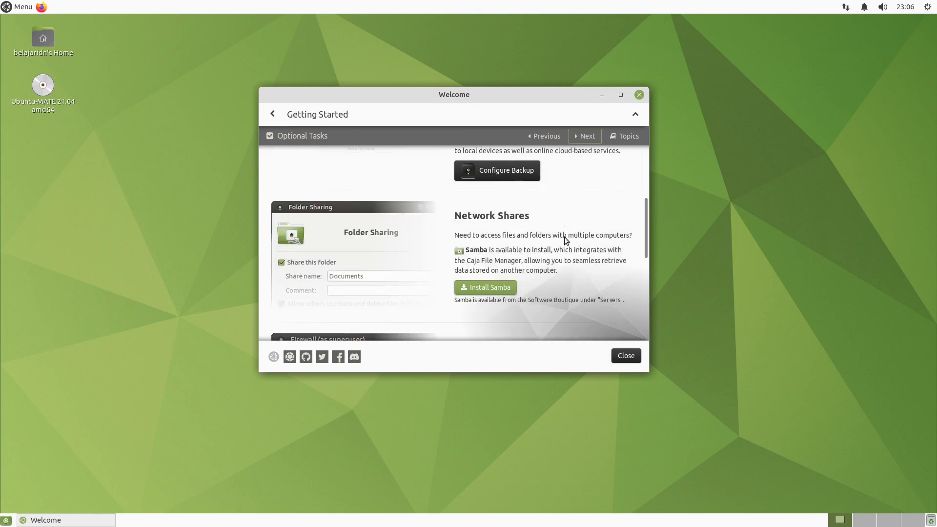
pyautogui.scroll(4, 549, 243)
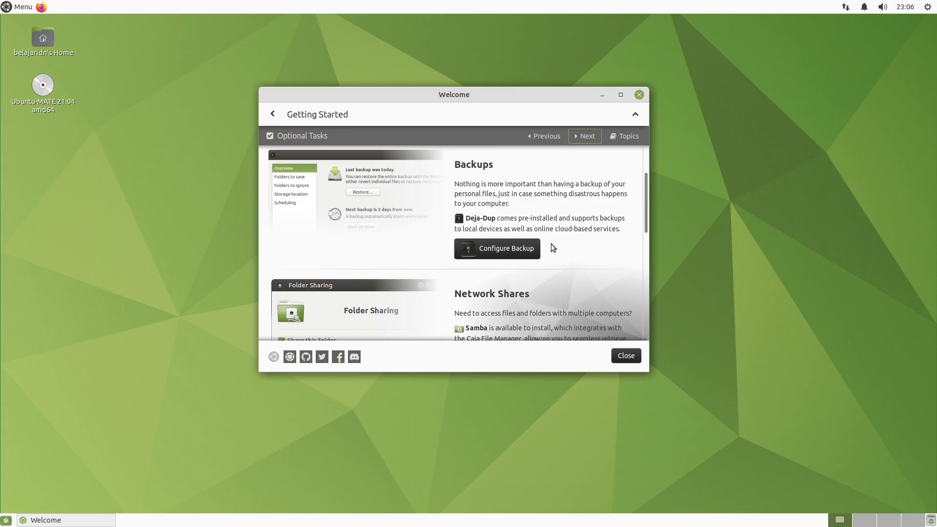
# Open the backup configuration tool from Optional Tasks, look over its overview and close it without creating a backup
pyautogui.click(511, 250)
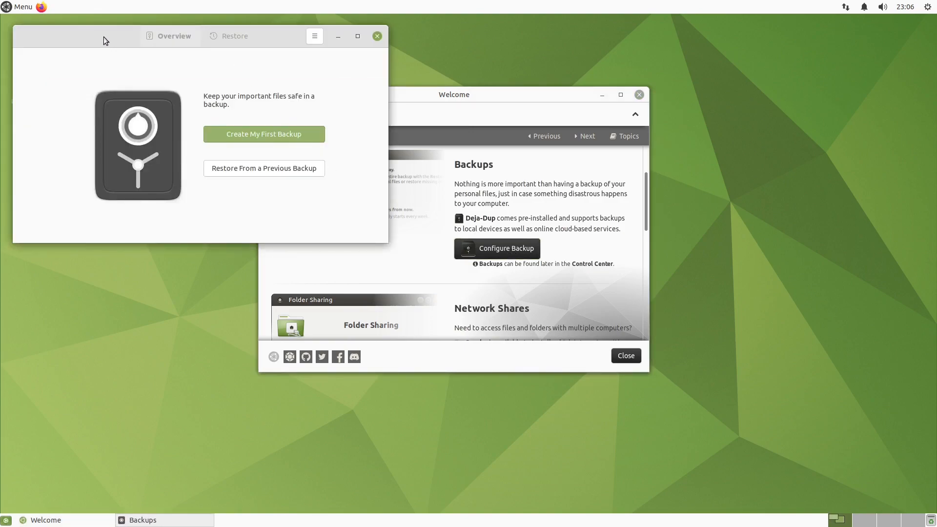
pyautogui.moveTo(104, 37); pyautogui.dragTo(108, 99)
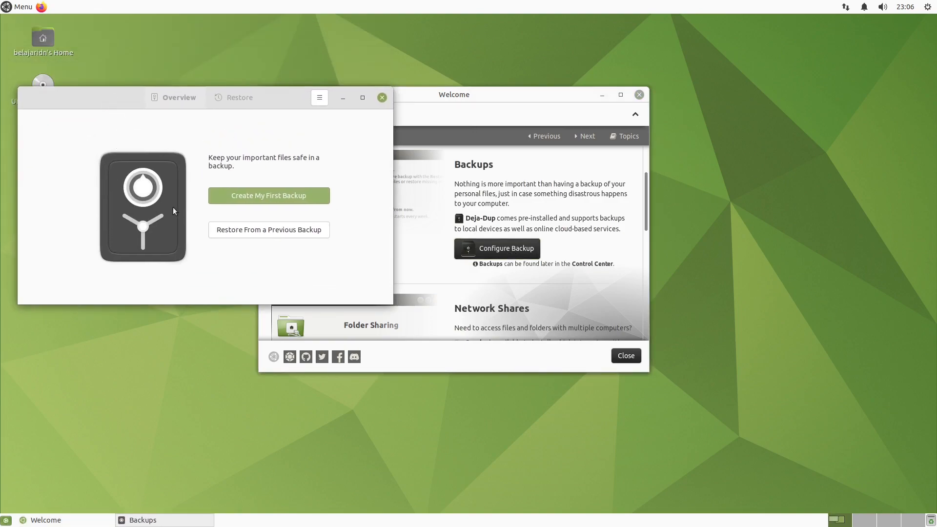
pyautogui.moveTo(172, 207); pyautogui.dragTo(175, 196)
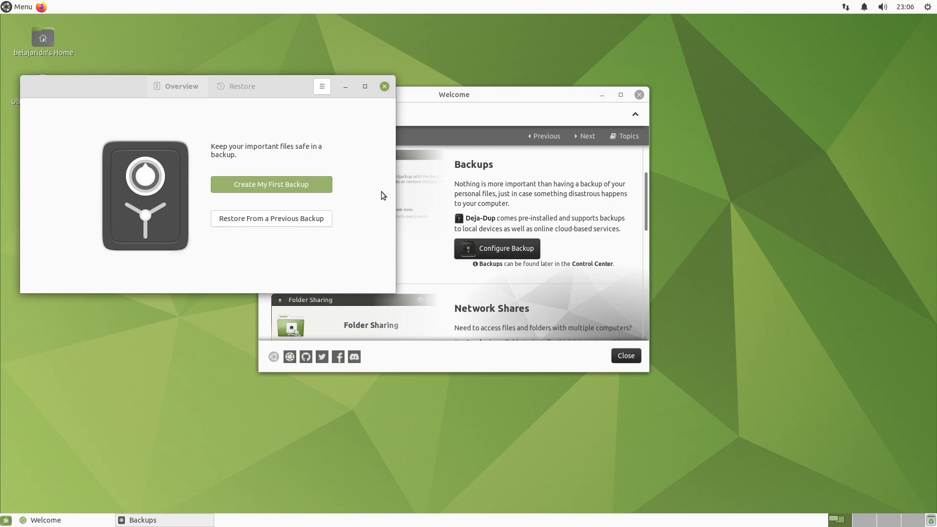
pyautogui.click(385, 87)
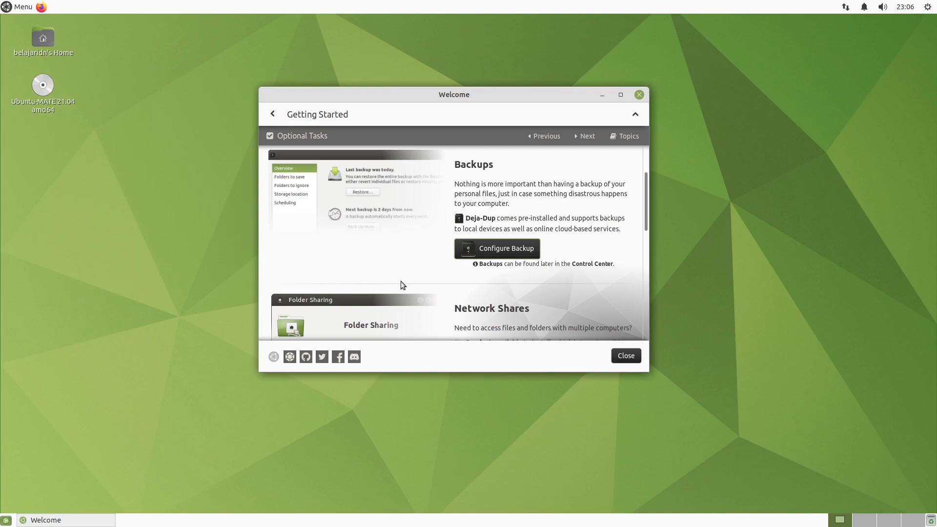
# Install Samba from the Network Shares section, authenticating with the account password, and move the installation progress window clear of the guide
pyautogui.scroll(-4, 401, 282)
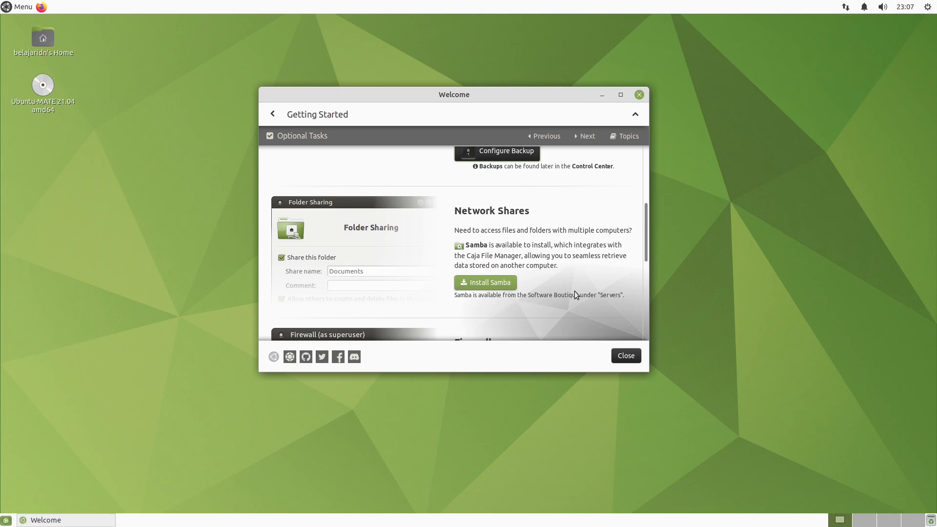
pyautogui.click(496, 286)
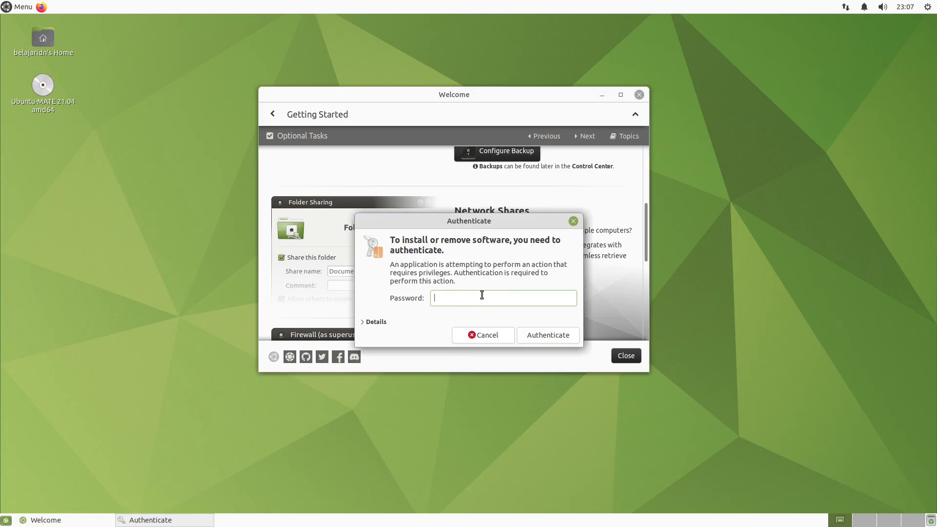
pyautogui.write('••••••••')
pyautogui.click(552, 337)
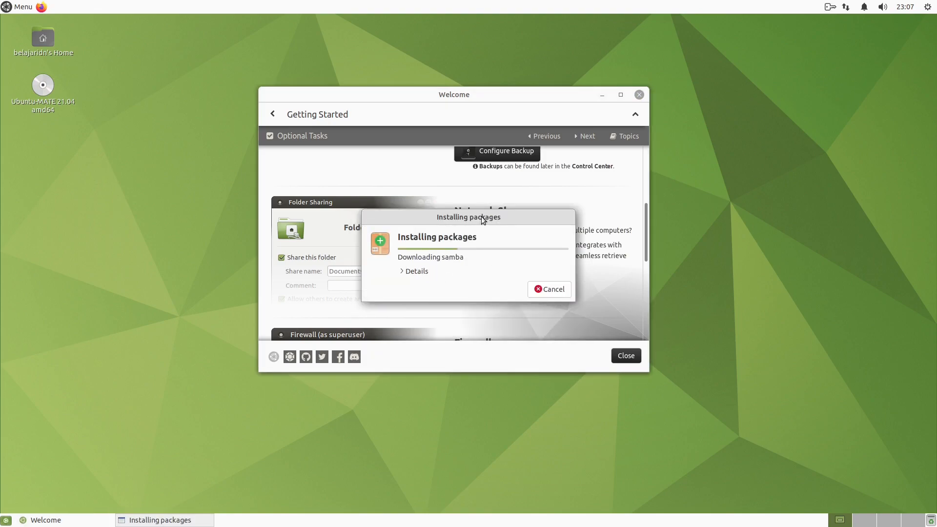
pyautogui.moveTo(481, 216); pyautogui.dragTo(181, 127)
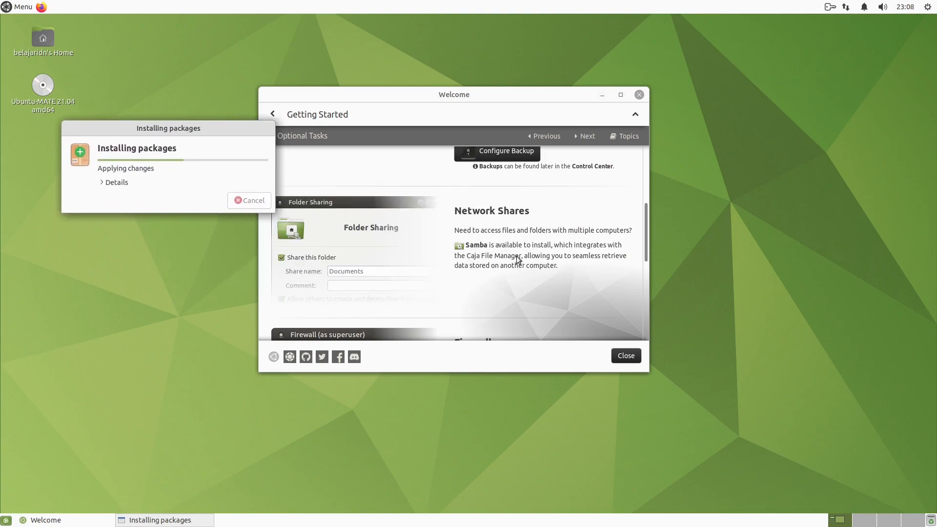
# Go through the Firewall and Users sections of Optional Tasks
pyautogui.scroll(-4, 517, 256)
pyautogui.scroll(-2, 538, 257)
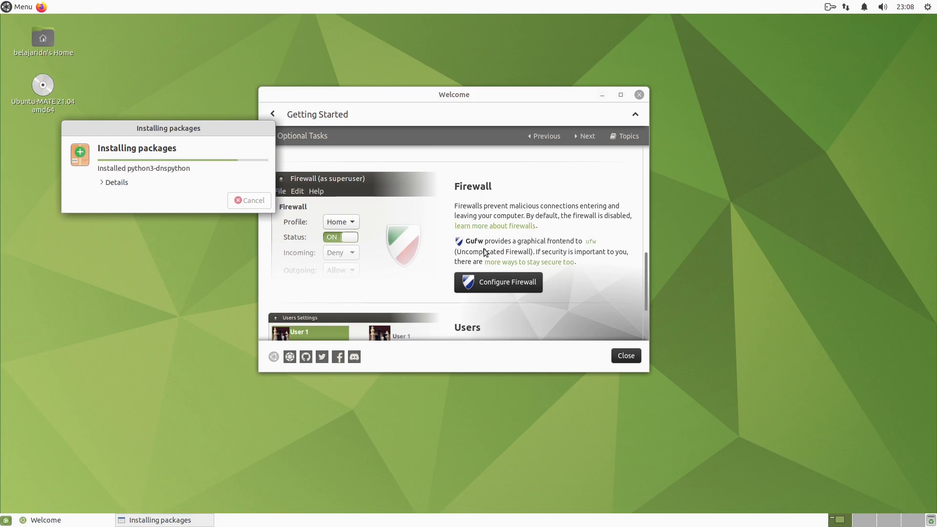
pyautogui.scroll(-3, 563, 277)
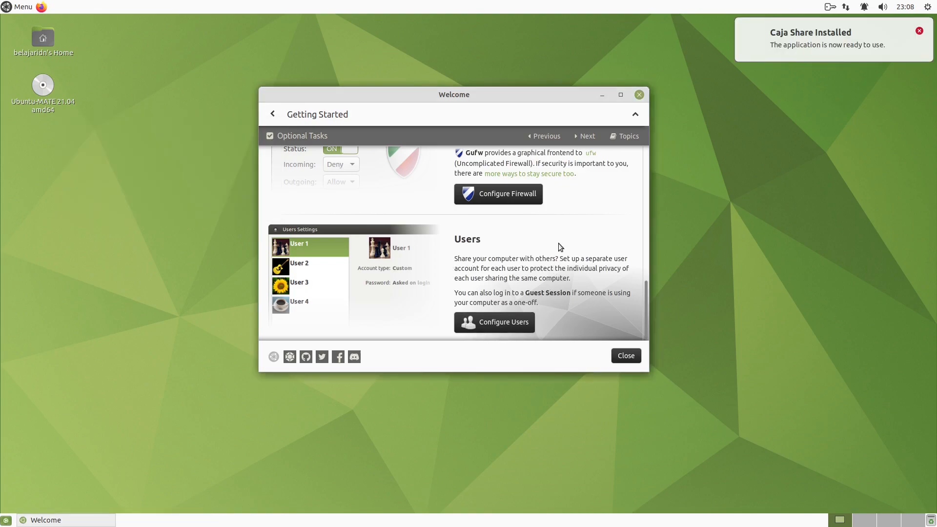
# Open the Control Center from the Customisation topic, look over its groups from Administration to Personal, and close it
pyautogui.click(588, 139)
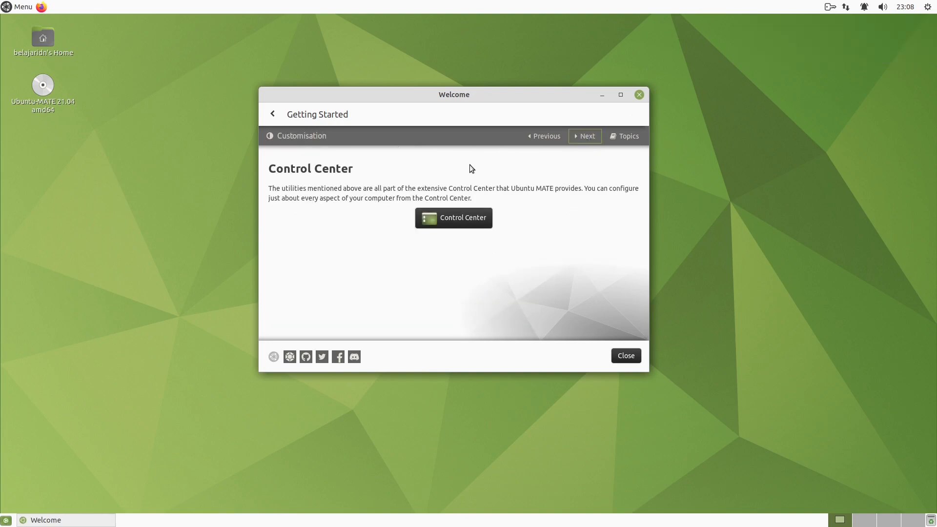
pyautogui.click(469, 220)
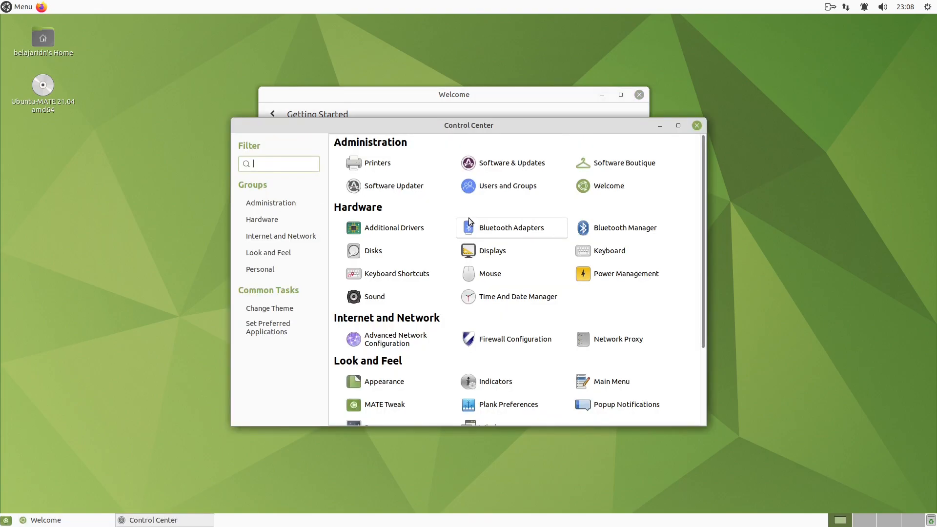
pyautogui.moveTo(534, 122); pyautogui.dragTo(312, 94)
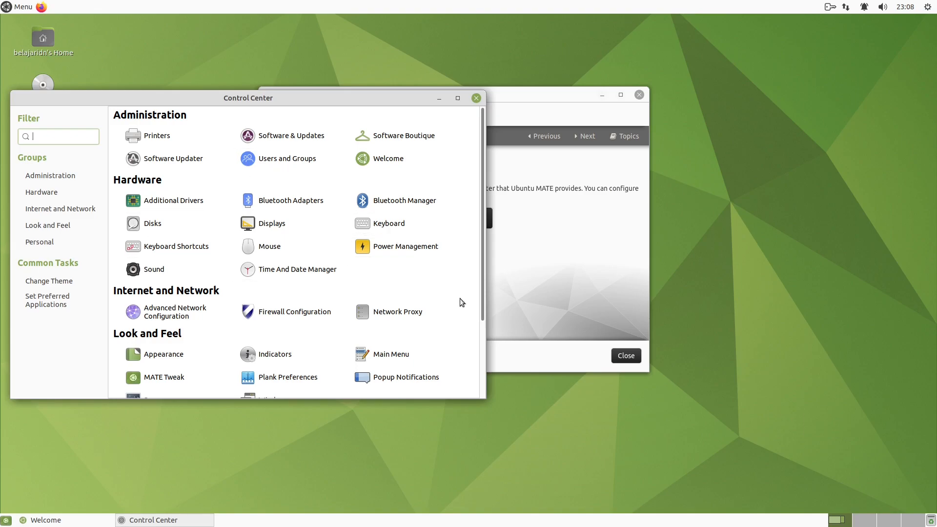
pyautogui.scroll(-4, 460, 297)
pyautogui.scroll(1, 460, 300)
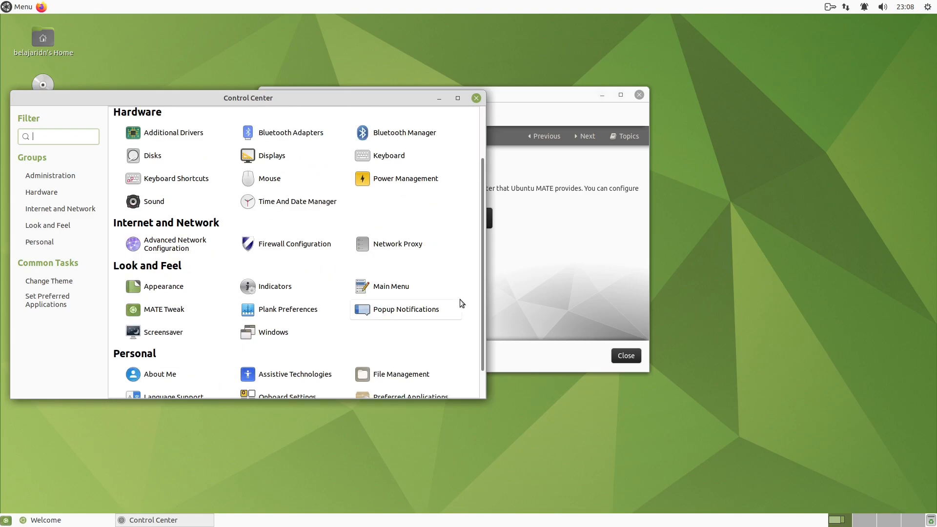
pyautogui.scroll(3, 460, 299)
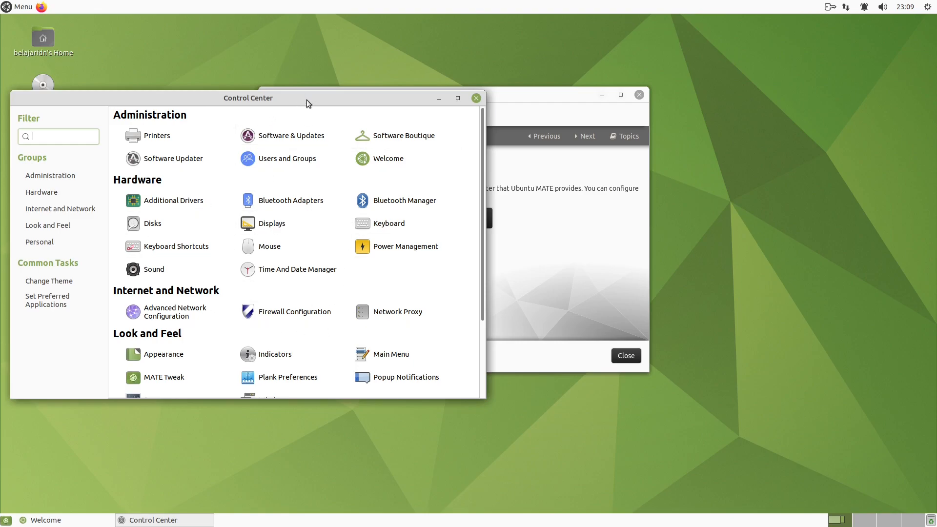
pyautogui.click(476, 99)
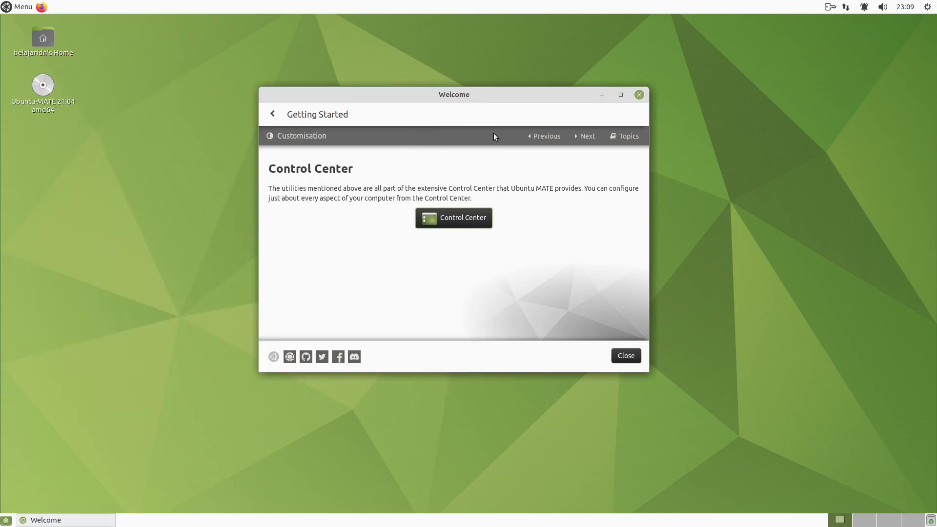
# Read through the Keyboard & Mouse Shortcuts topic, from common application shortcuts to the desktop, window and workspace shortcuts
pyautogui.click(586, 136)
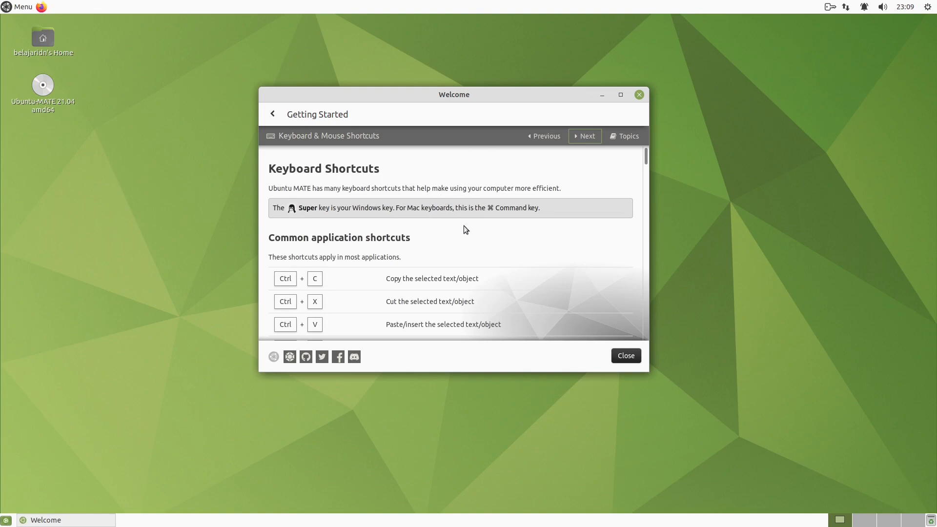
pyautogui.scroll(-5, 513, 234)
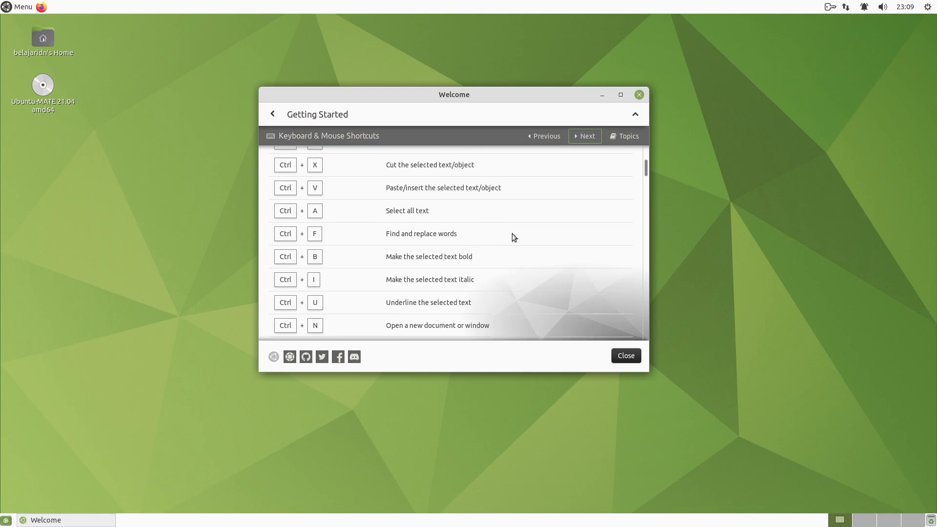
pyautogui.scroll(1, 514, 233)
pyautogui.scroll(-6, 514, 234)
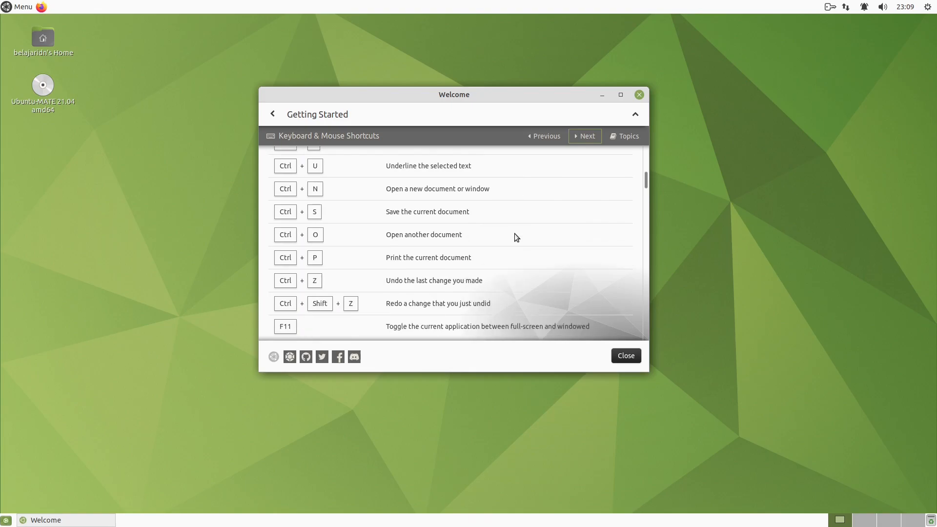
pyautogui.scroll(-3, 514, 234)
pyautogui.scroll(-5, 515, 237)
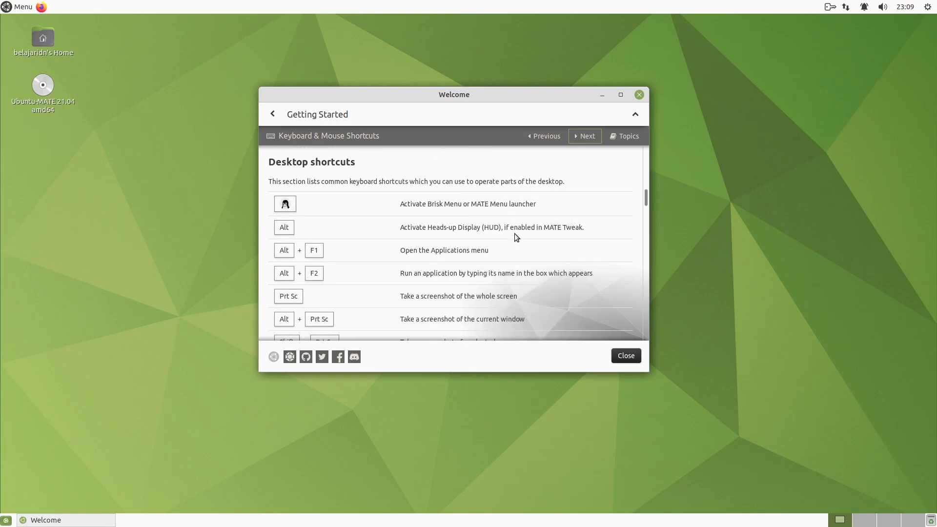
pyautogui.scroll(-10, 431, 280)
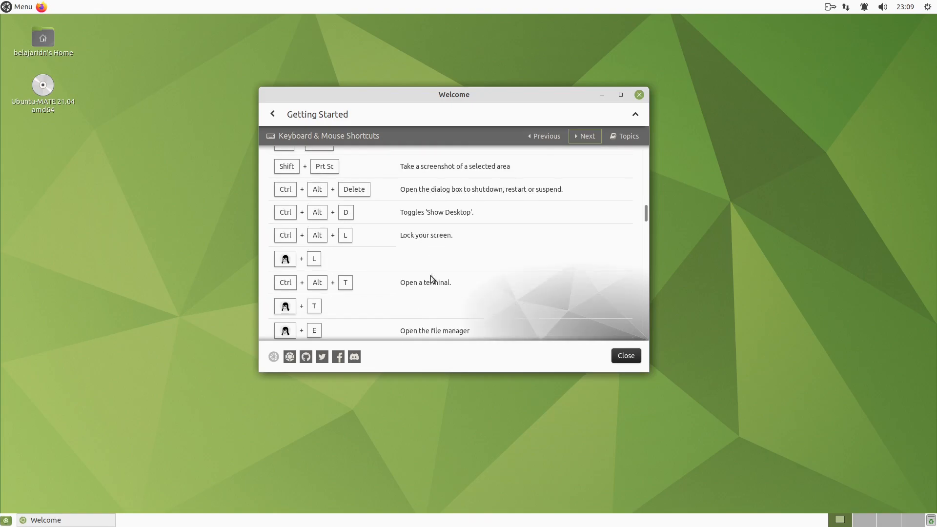
pyautogui.scroll(-6, 431, 276)
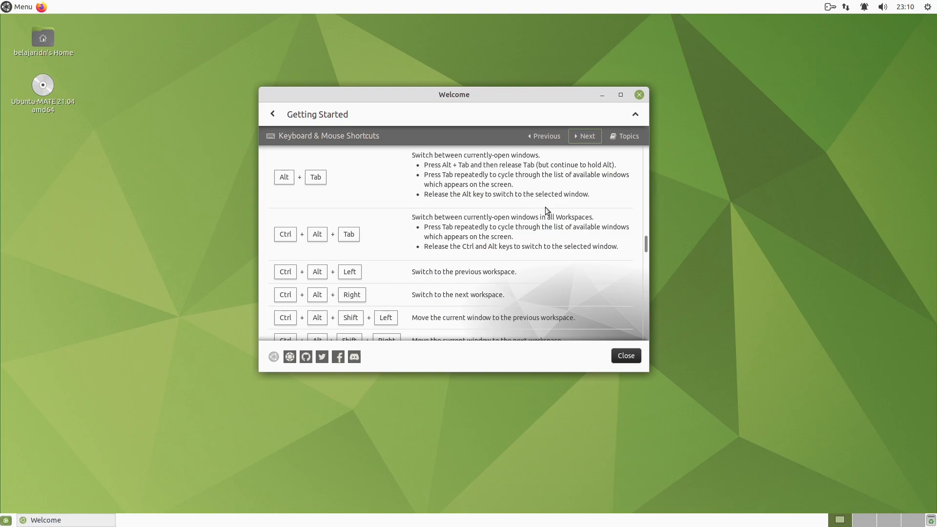
# Review the basic System Specifications, covering the system, processor, components and storage
pyautogui.click(588, 136)
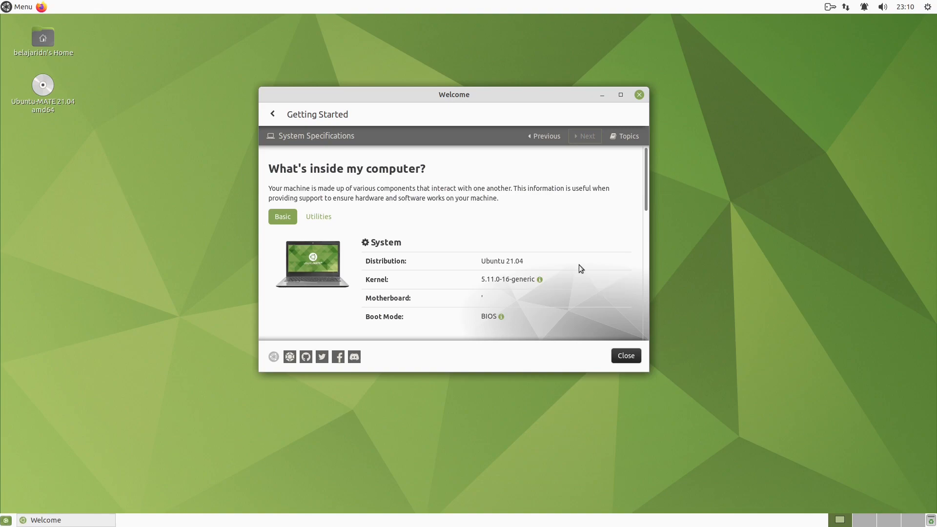
pyautogui.scroll(-2, 581, 264)
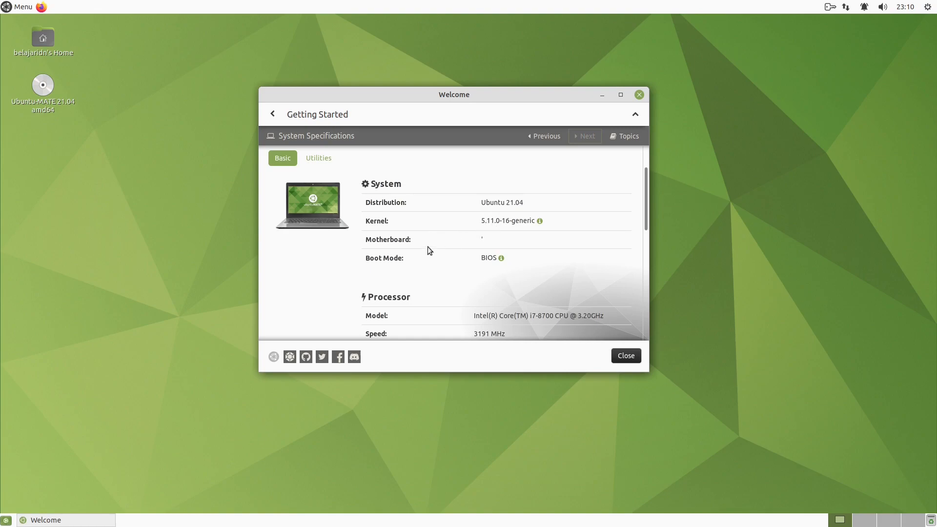
pyautogui.scroll(-5, 564, 265)
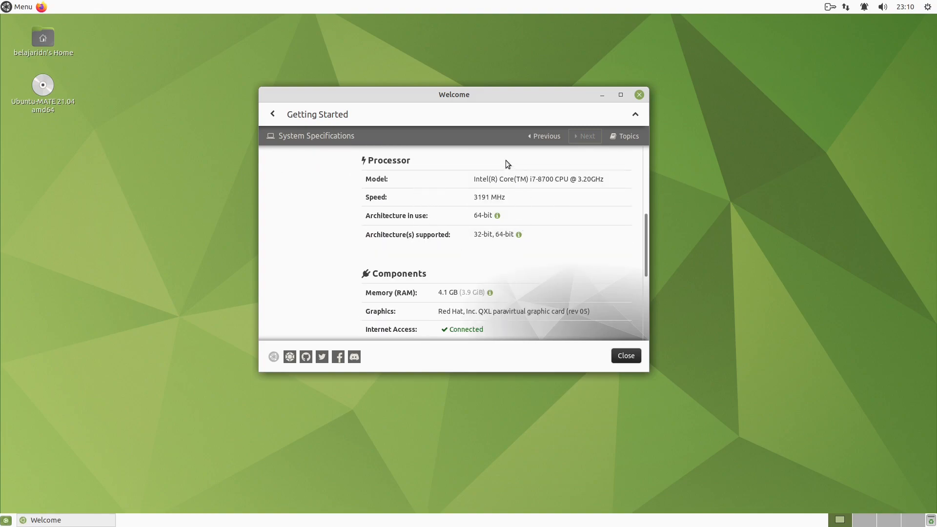
pyautogui.scroll(-2, 561, 276)
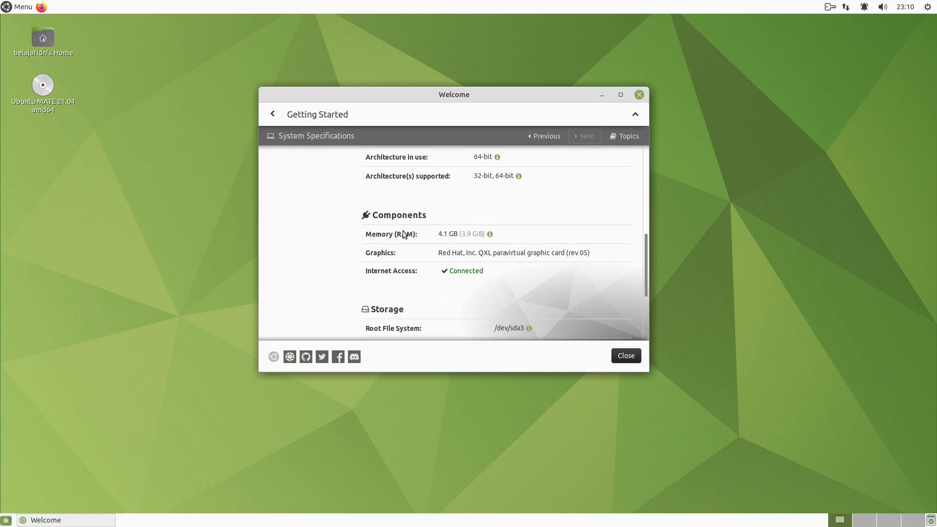
pyautogui.scroll(-3, 550, 288)
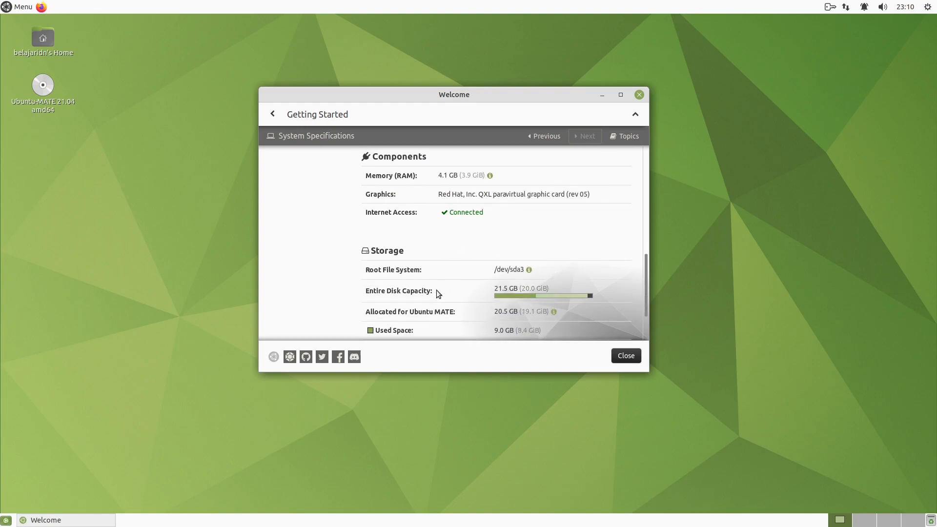
pyautogui.scroll(-2, 538, 307)
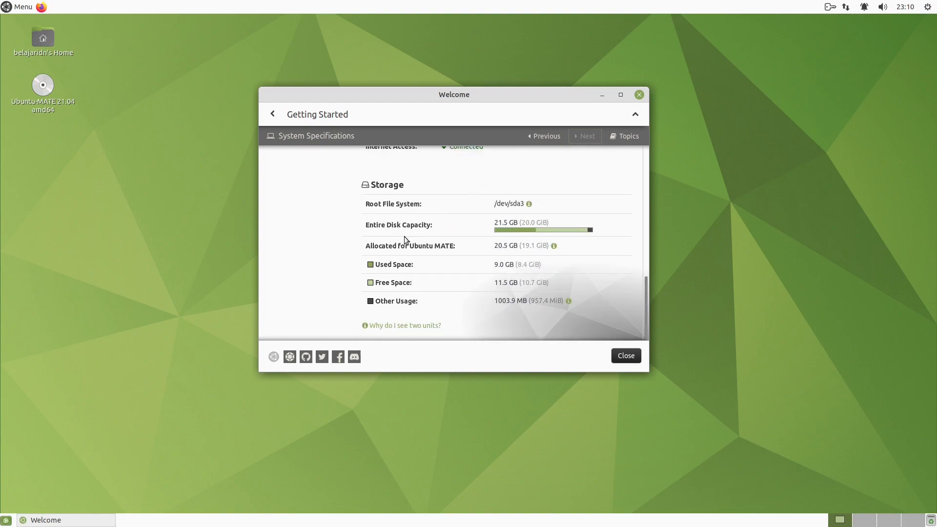
pyautogui.scroll(15, 538, 279)
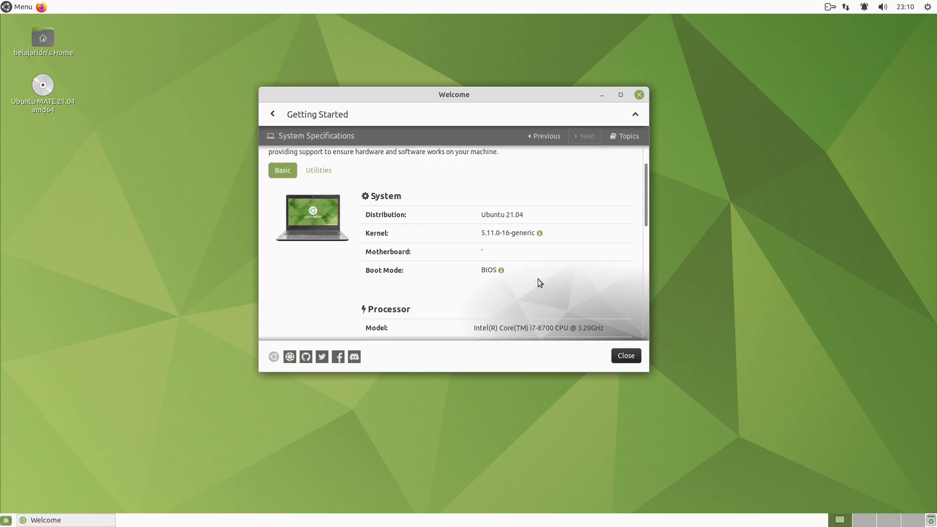
pyautogui.scroll(2, 538, 279)
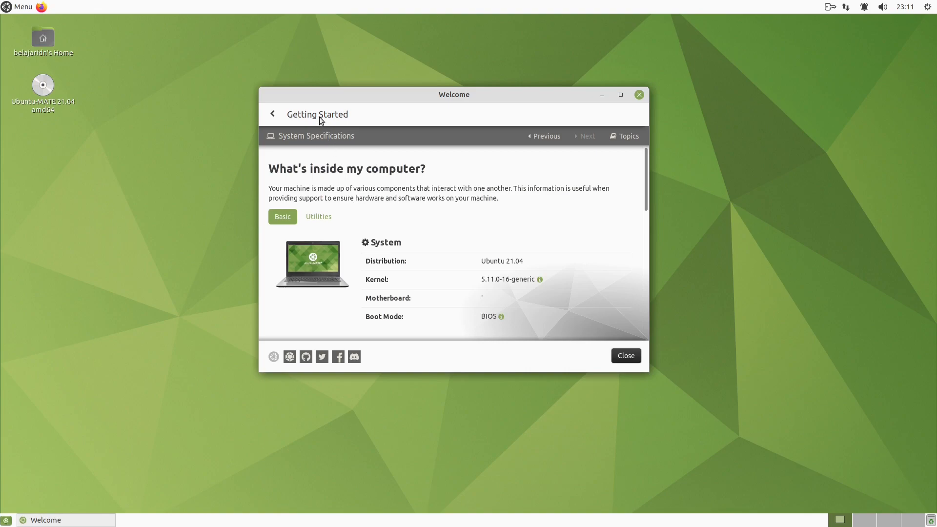
# Leave the Getting Started guide, look over the browsers offered in Browser Selection, and return to the Welcome main menu
pyautogui.click(273, 115)
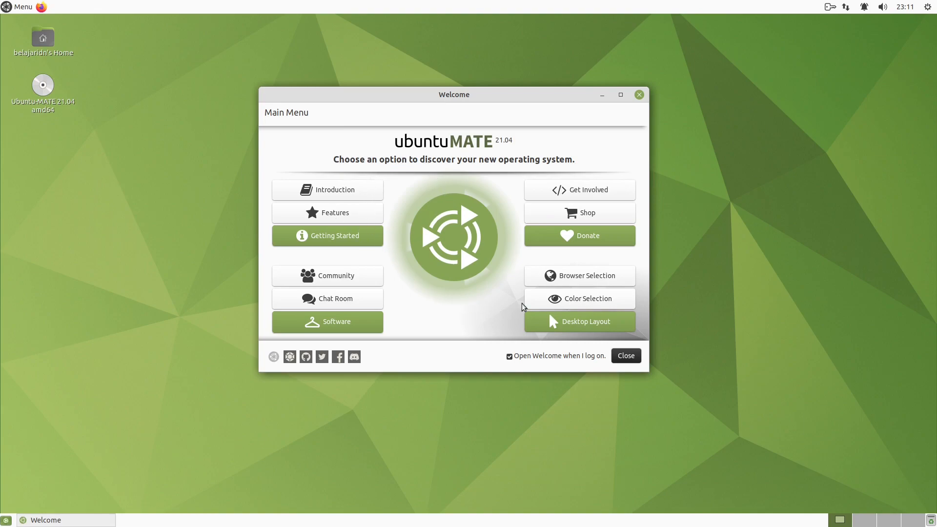
pyautogui.click(587, 279)
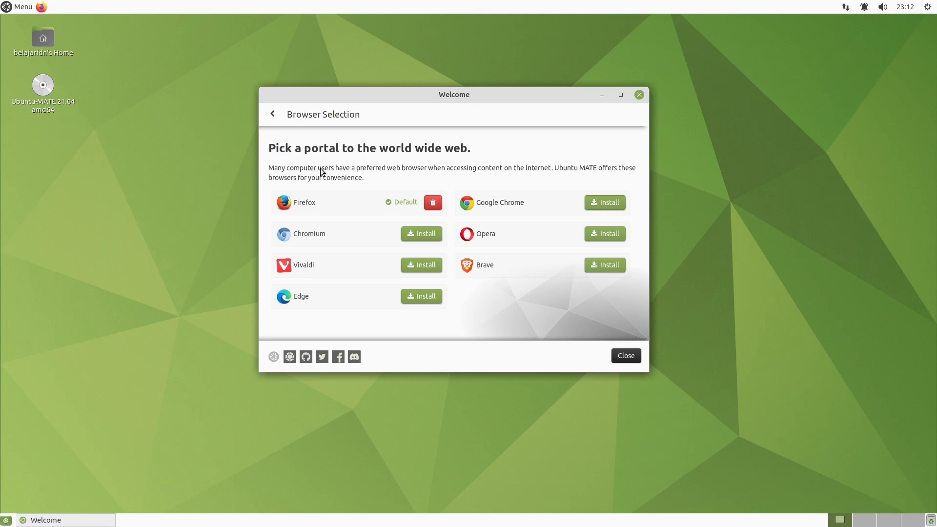
pyautogui.click(274, 115)
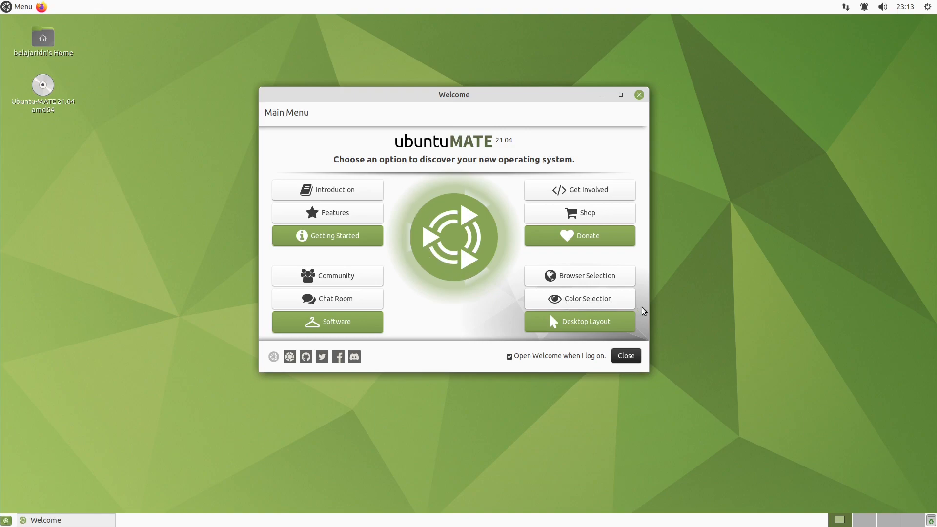
# Open Color Selection and the home folder, and arrange the two windows side by side for comparing themes
pyautogui.click(593, 300)
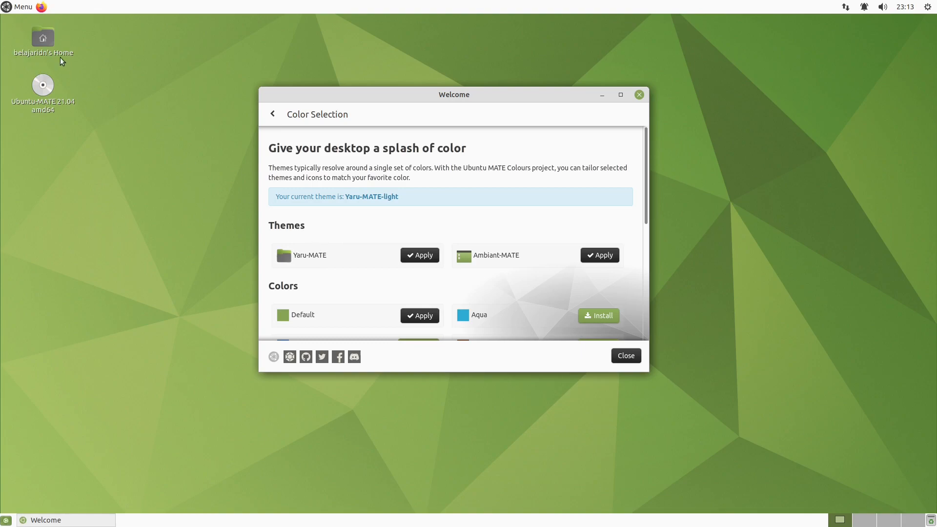
pyautogui.doubleClick(49, 42)
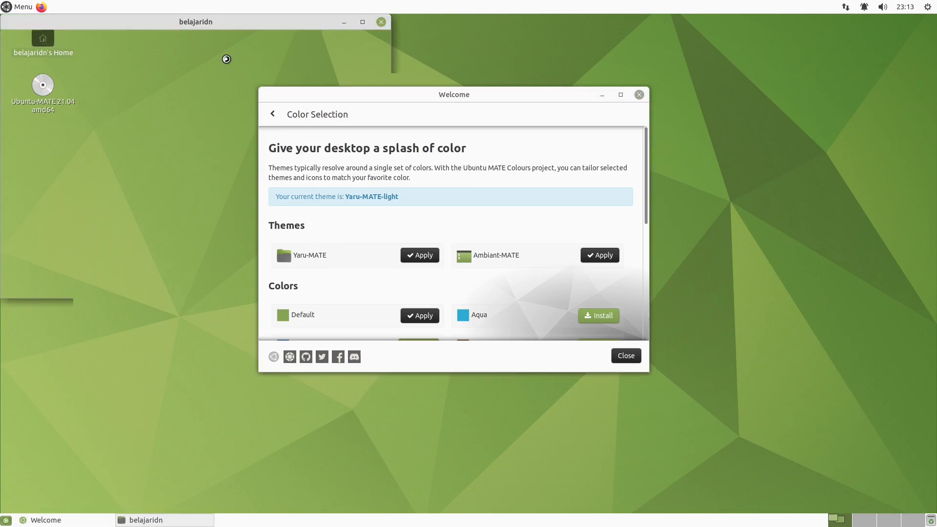
pyautogui.moveTo(254, 25)
pyautogui.mouseDown()
pyautogui.moveTo(583, 66)
pyautogui.moveTo(781, 59)
pyautogui.moveTo(797, 87)
pyautogui.moveTo(793, 31)
pyautogui.mouseUp()
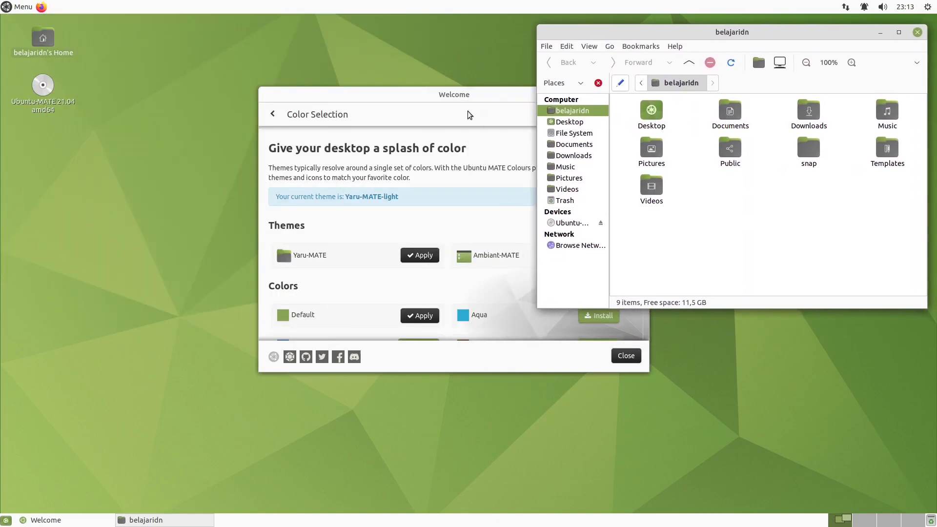
pyautogui.moveTo(490, 96); pyautogui.dragTo(327, 78)
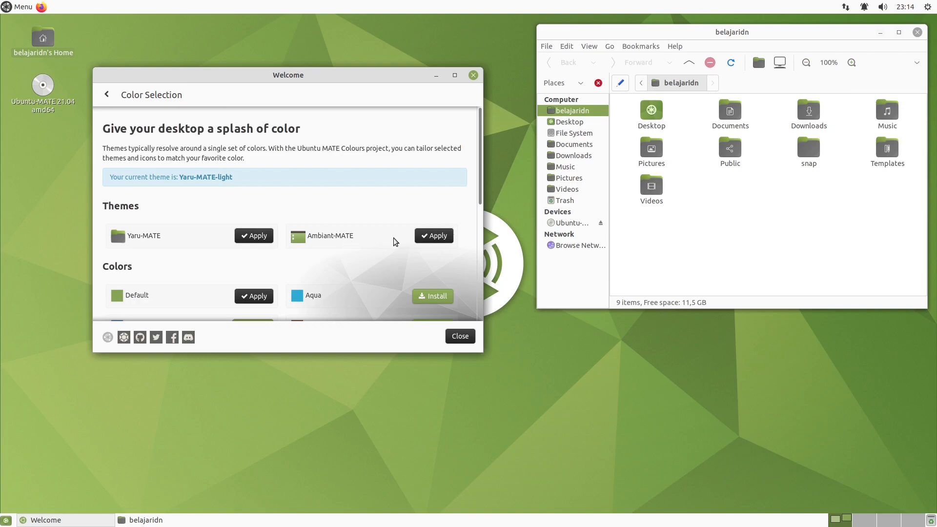
# Try the Ambiant-MATE theme on the desktop and switch back to Yaru-MATE
pyautogui.click(445, 235)
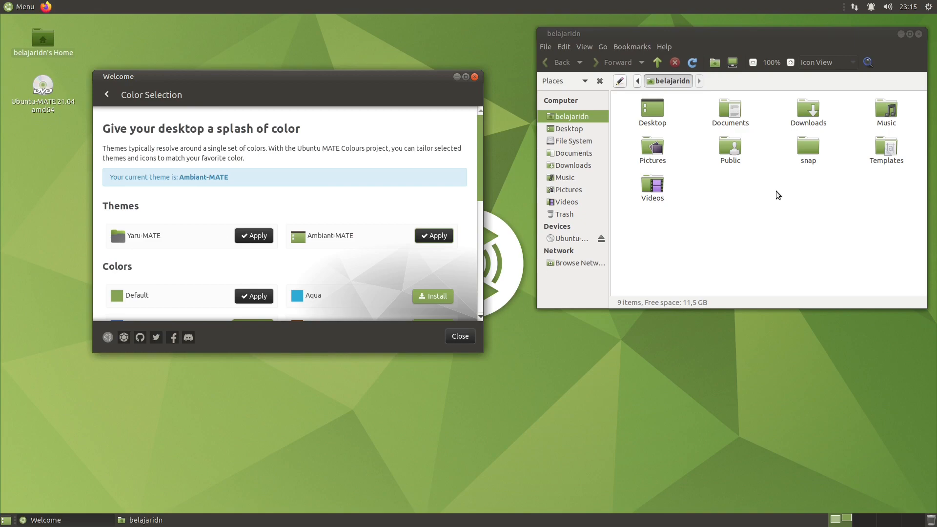
pyautogui.click(259, 238)
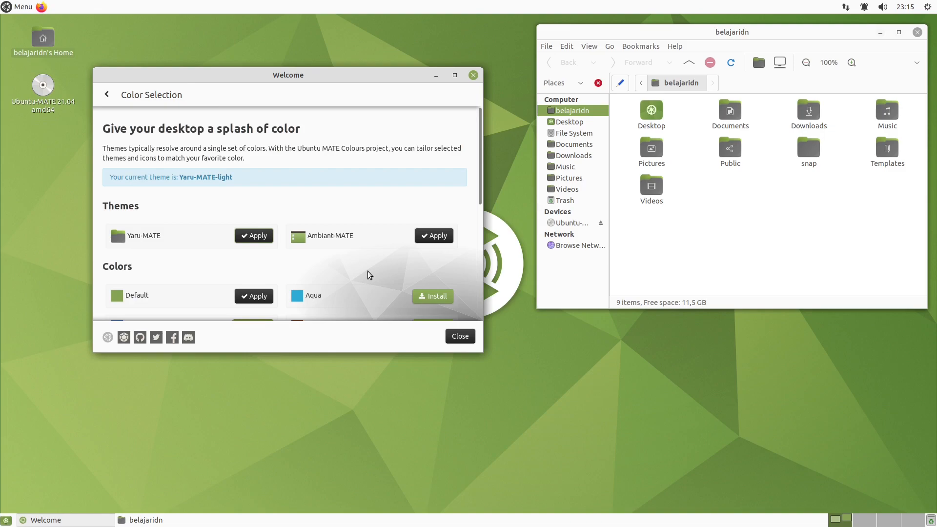
# Install the Orange color for the desktop theme, authenticating with the account password
pyautogui.scroll(-3, 376, 260)
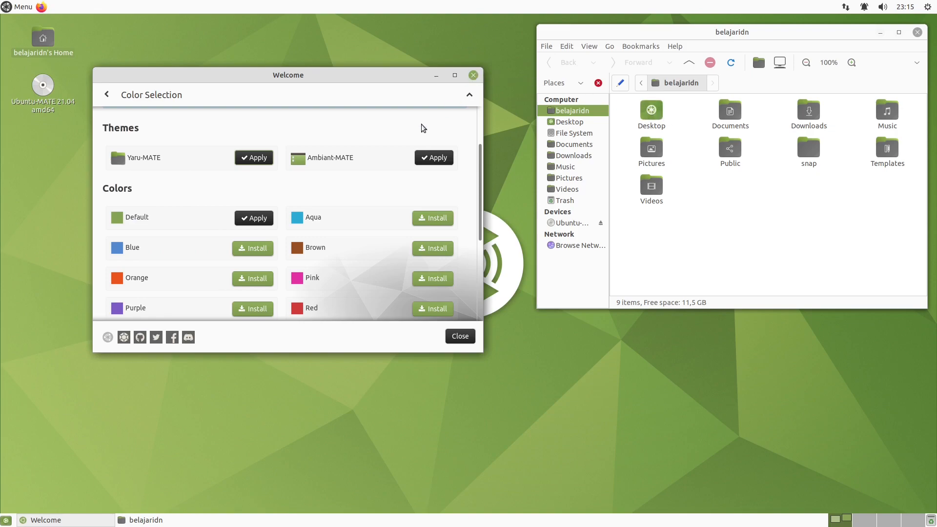
pyautogui.click(251, 278)
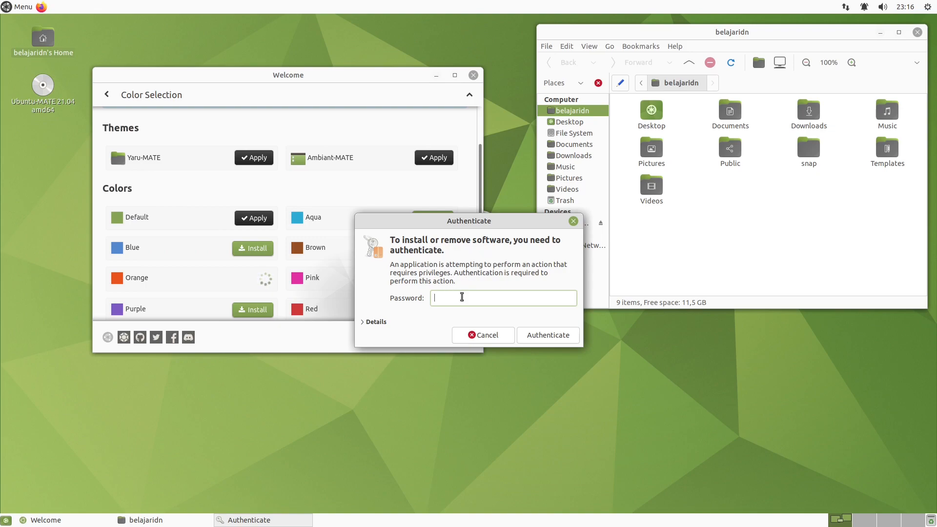
pyautogui.write('•')
pyautogui.write('xxxx')
pyautogui.press('Return')
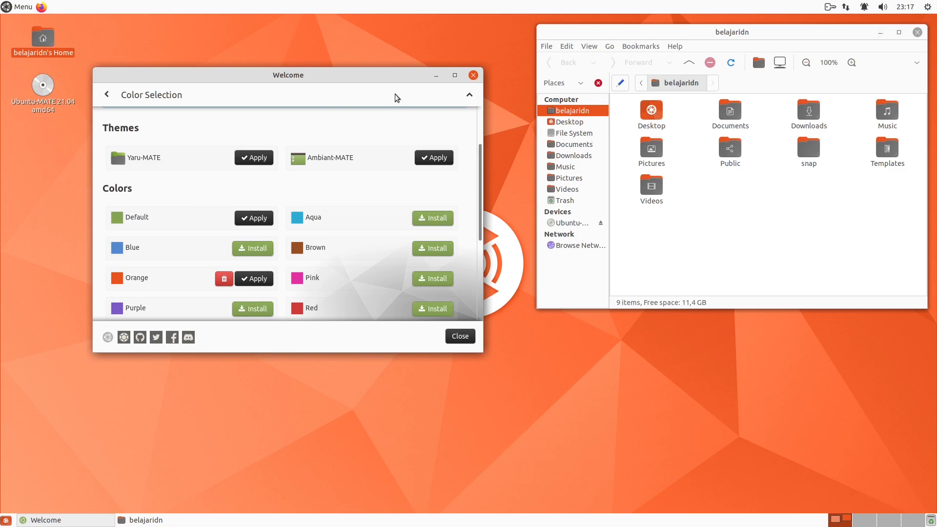
# Reposition the Welcome and home folder windows side by side, and switch the desktop color back to Default
pyautogui.moveTo(393, 79); pyautogui.dragTo(311, 131)
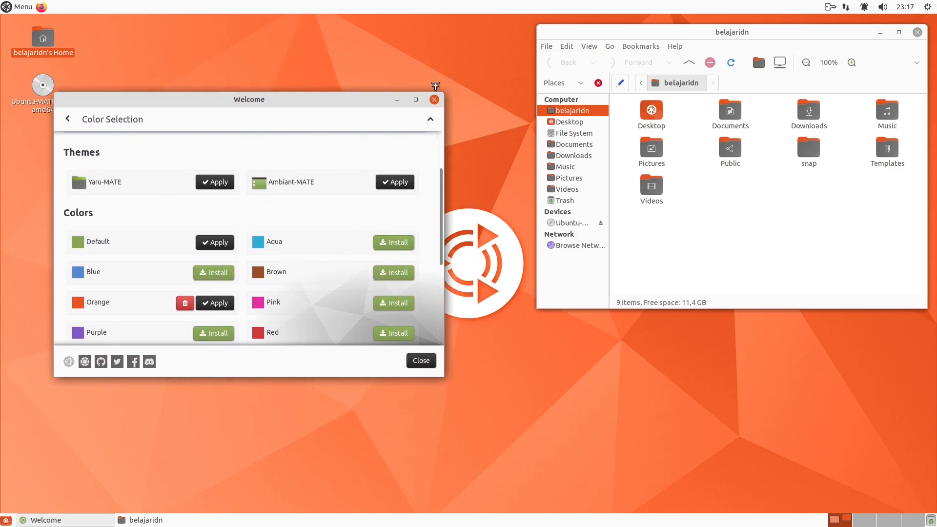
pyautogui.moveTo(728, 34); pyautogui.dragTo(738, 97)
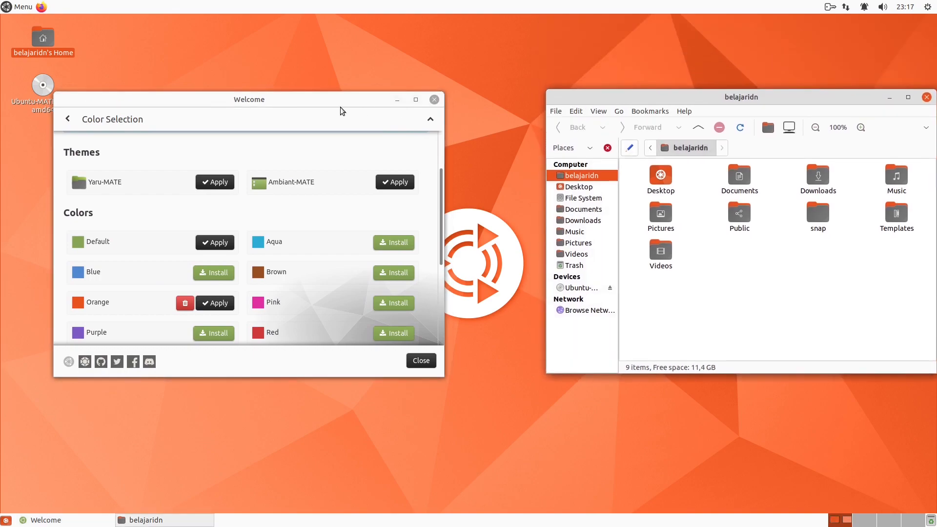
pyautogui.moveTo(320, 96); pyautogui.dragTo(289, 85)
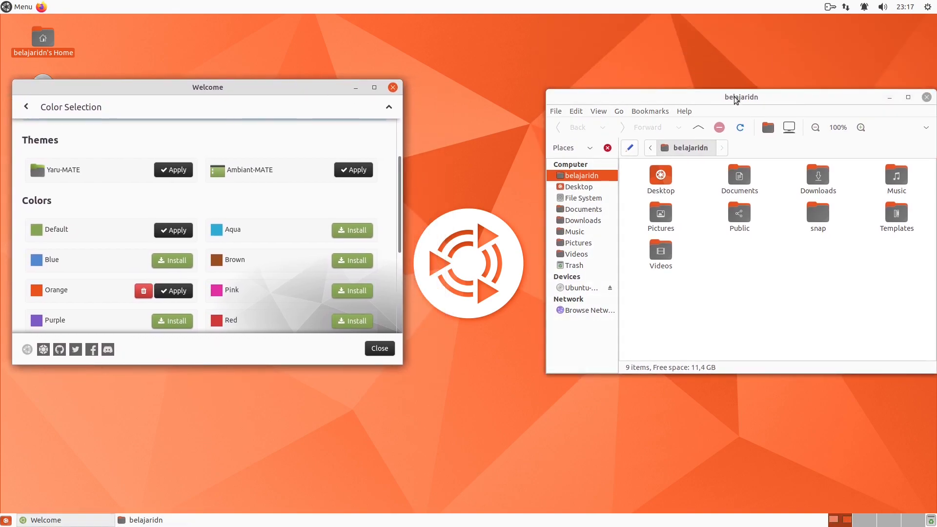
pyautogui.moveTo(735, 98); pyautogui.dragTo(716, 70)
pyautogui.moveTo(320, 92); pyautogui.dragTo(339, 77)
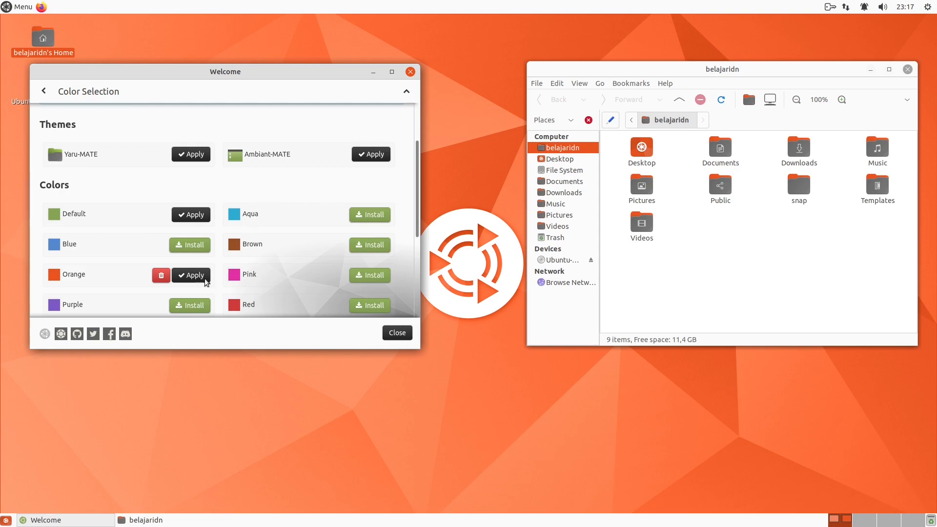
pyautogui.click(193, 214)
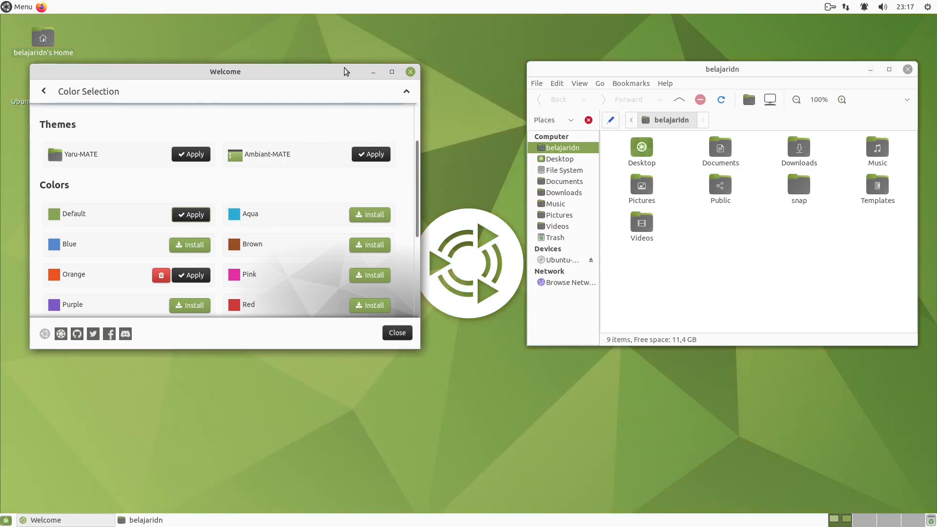
pyautogui.moveTo(345, 68); pyautogui.dragTo(387, 67)
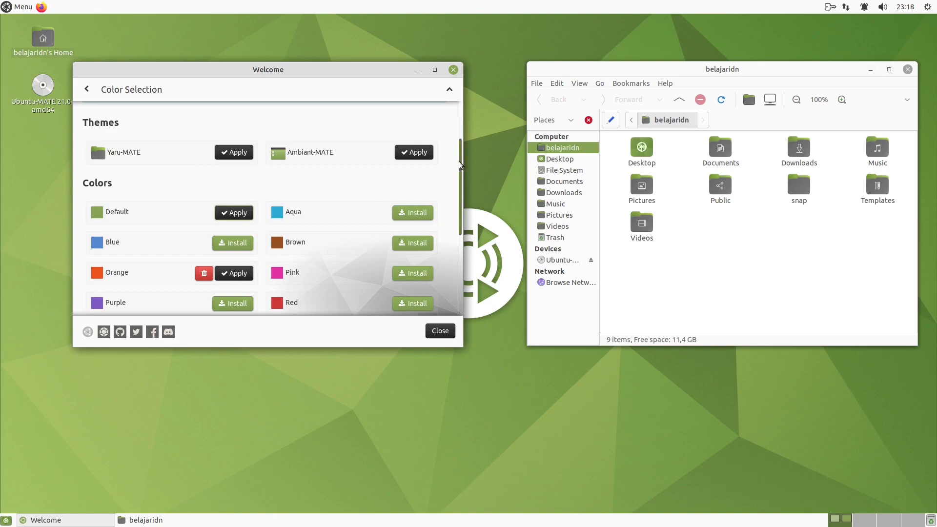
# Apply the Dark variant to the desktop theme and return to the current theme name at the start of Color Selection
pyautogui.scroll(-3, 172, 178)
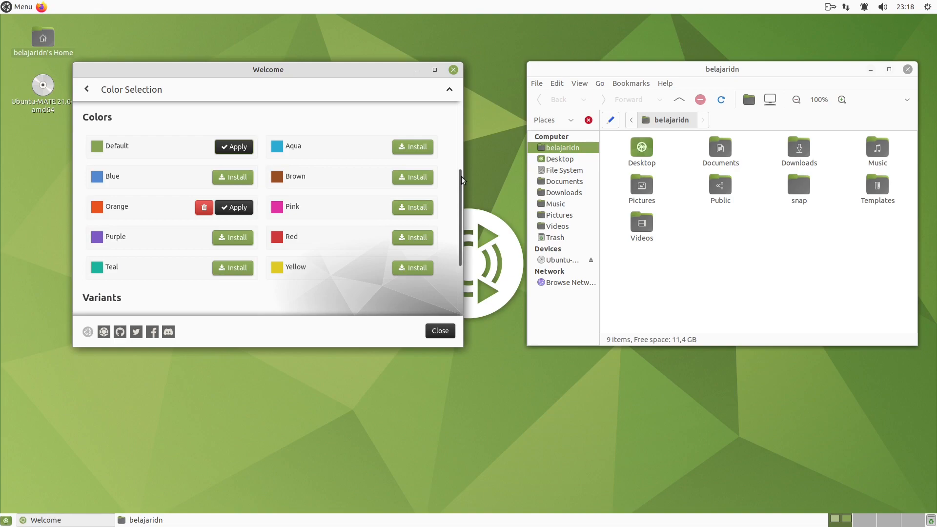
pyautogui.moveTo(462, 180); pyautogui.dragTo(462, 233)
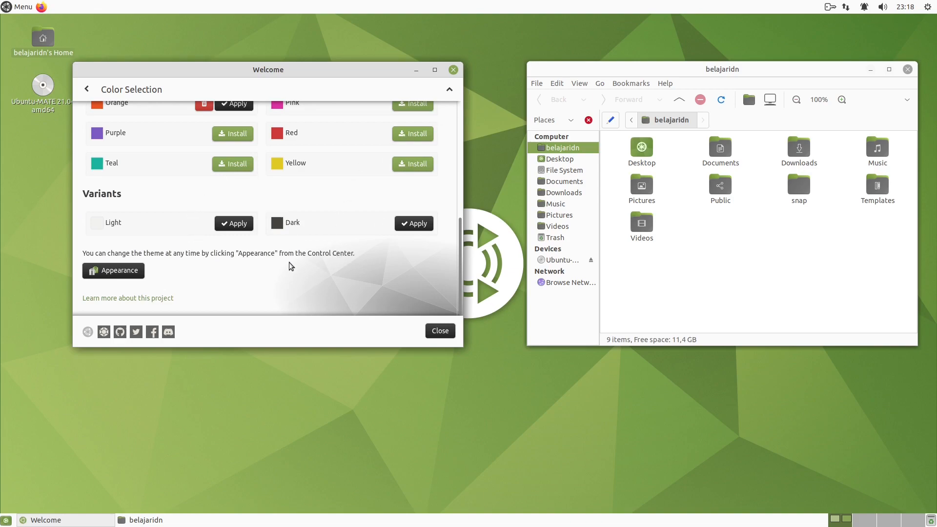
pyautogui.click(425, 224)
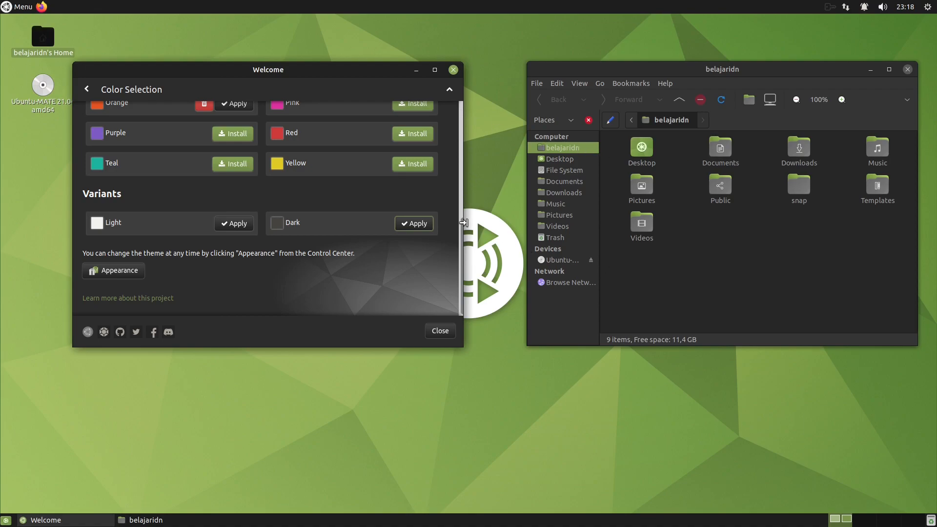
pyautogui.scroll(5, 456, 125)
pyautogui.scroll(2, 457, 125)
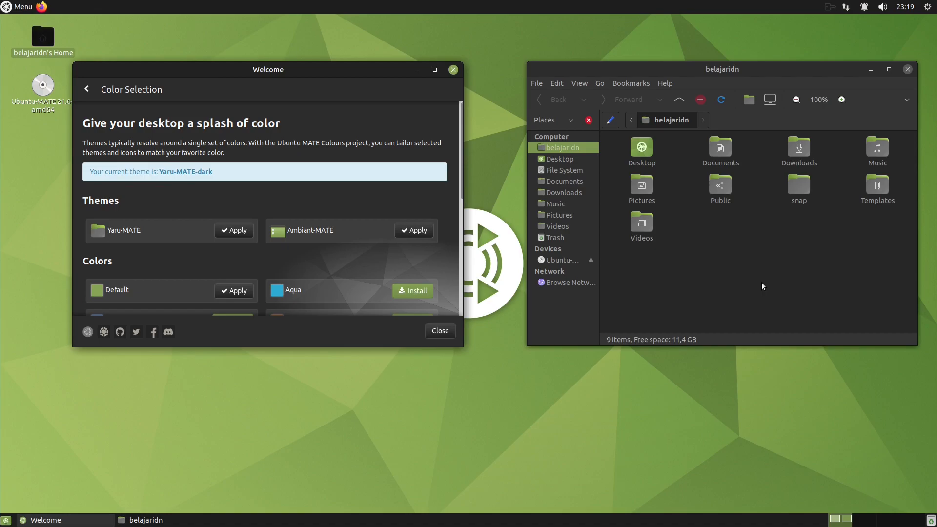
# Leave Color Selection for Desktop Layout, try the Mutiny layout and view its full-screen application menu
pyautogui.click(88, 88)
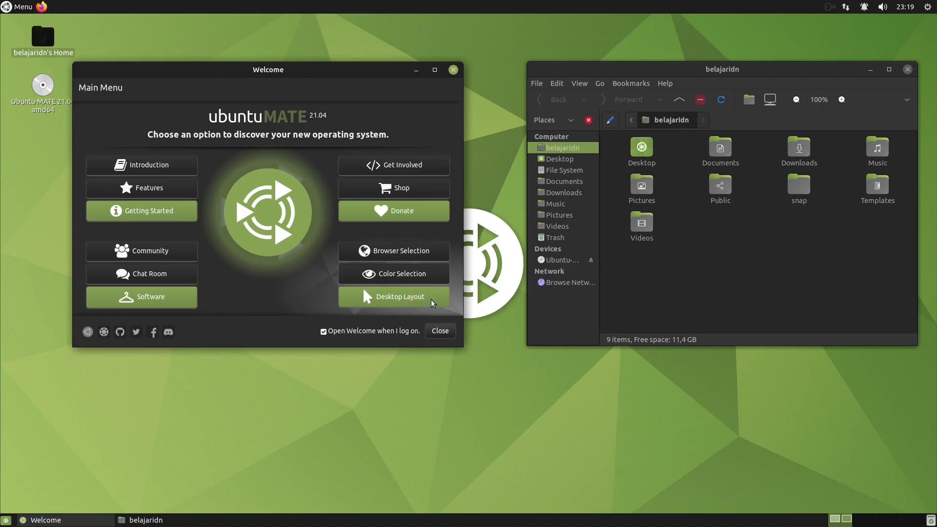
pyautogui.click(414, 299)
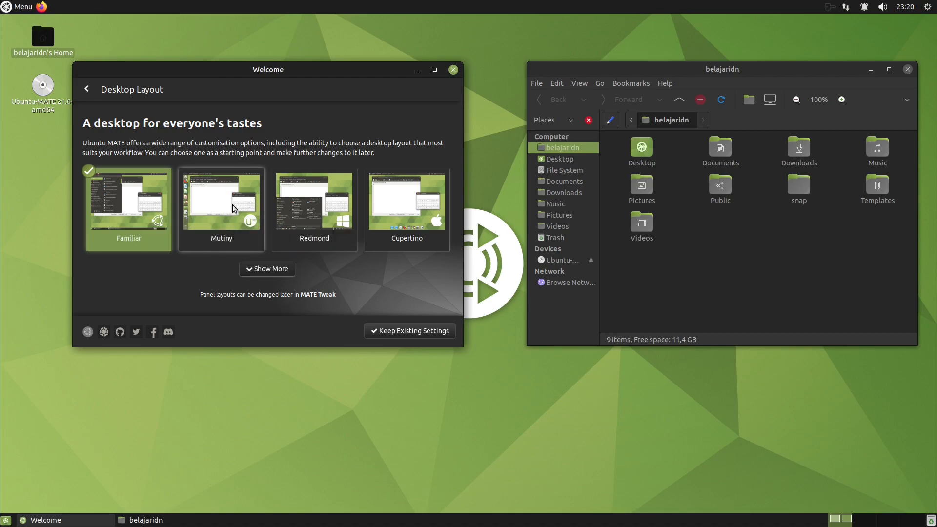
pyautogui.click(234, 208)
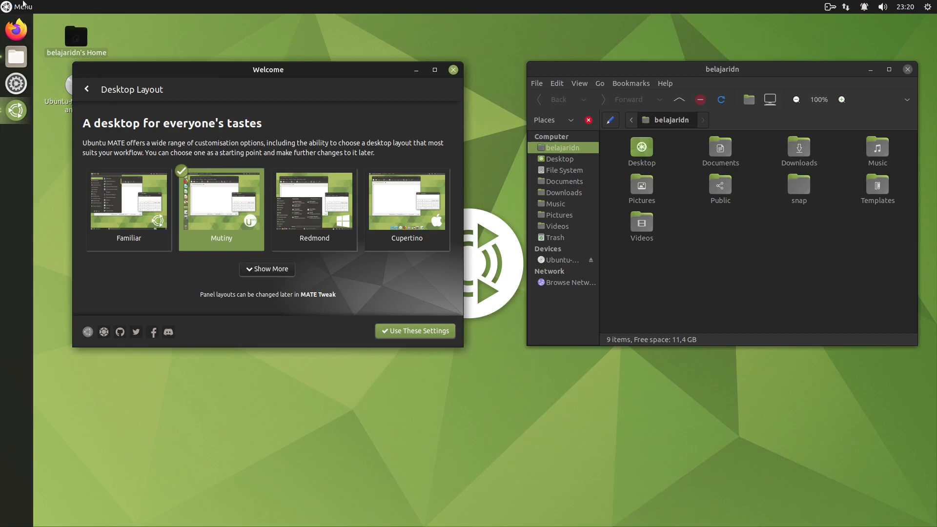
pyautogui.click(23, 7)
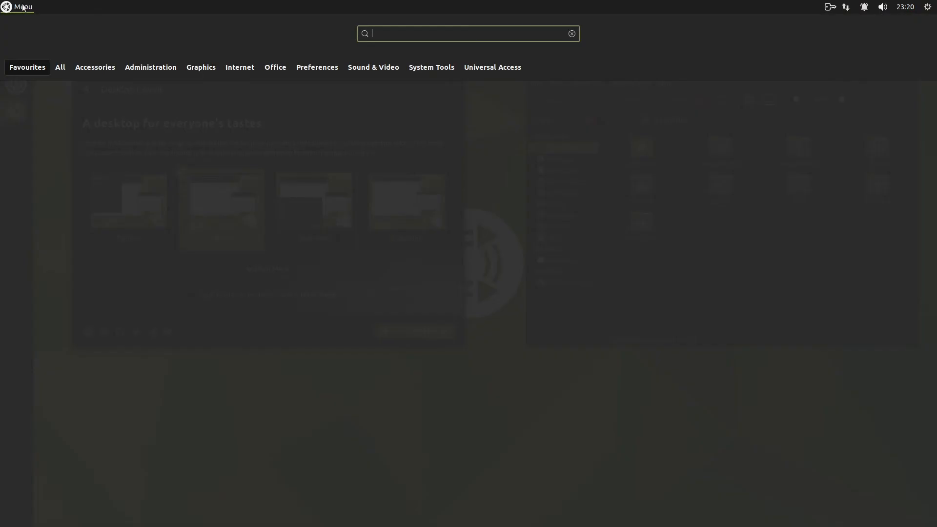
pyautogui.click(23, 7)
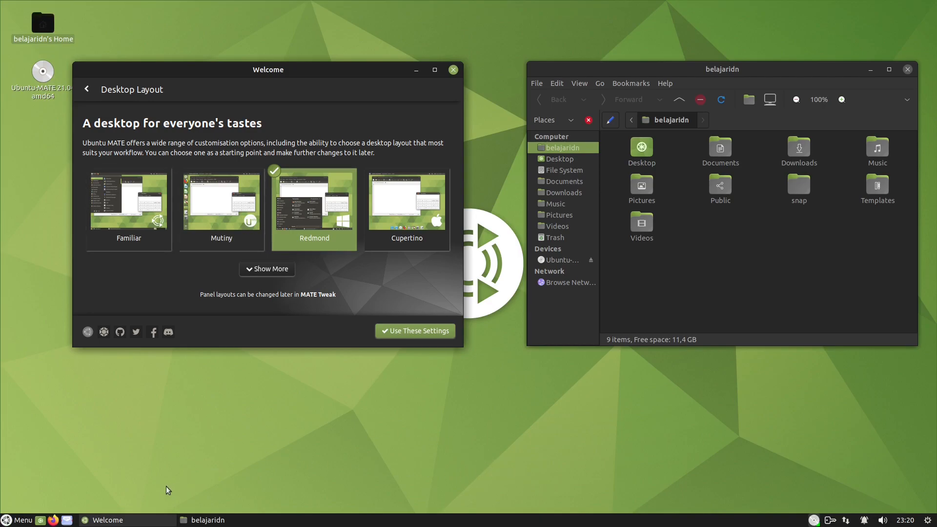
# Try the Redmond layout and look through the categories of its application menu
pyautogui.click(17, 520)
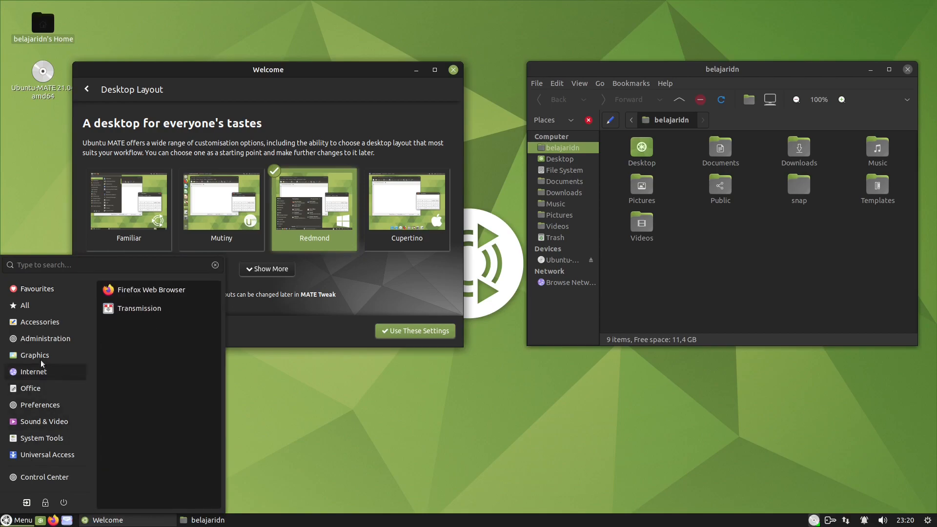
pyautogui.moveTo(42, 357)
pyautogui.moveTo(32, 372)
pyautogui.click(708, 451)
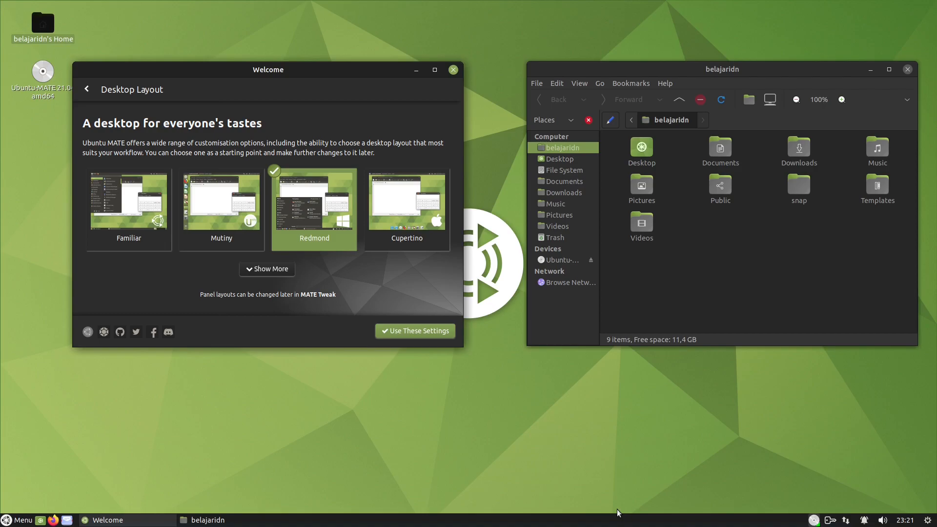
# Try the Cupertino layout and look through the file manager's File and Bookmarks commands in the global menu
pyautogui.click(406, 211)
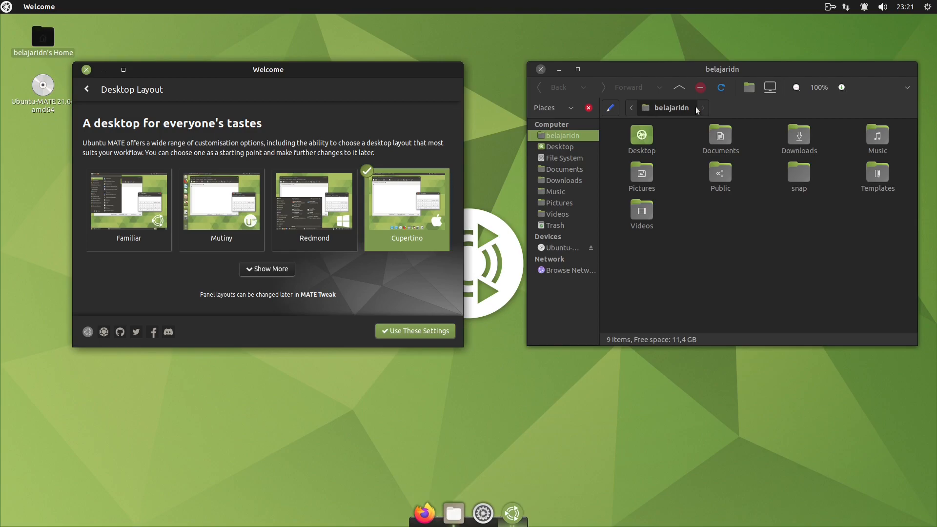
pyautogui.click(791, 247)
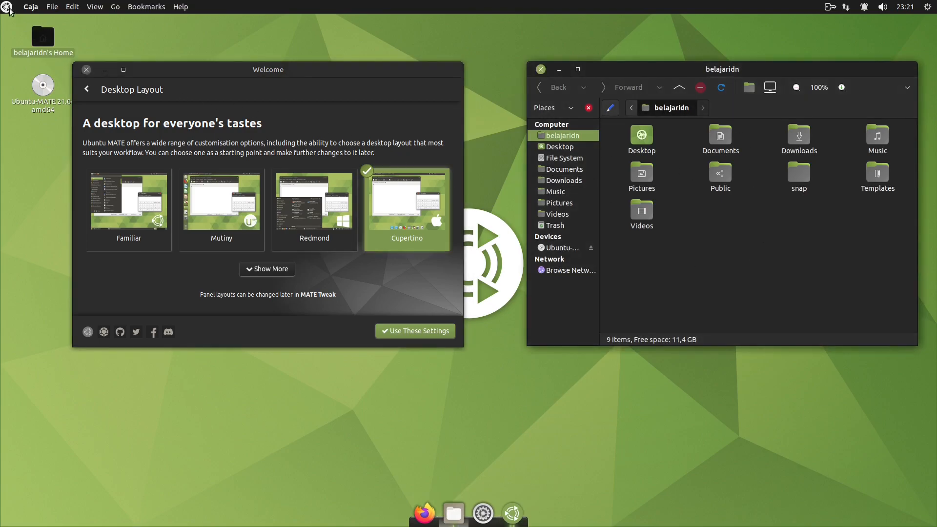
pyautogui.click(147, 7)
pyautogui.click(147, 7)
pyautogui.click(140, 8)
pyautogui.click(141, 8)
pyautogui.click(55, 7)
pyautogui.click(738, 258)
# Reveal the additional desktop layouts, apply Pantheon and look through its application menu
pyautogui.click(272, 270)
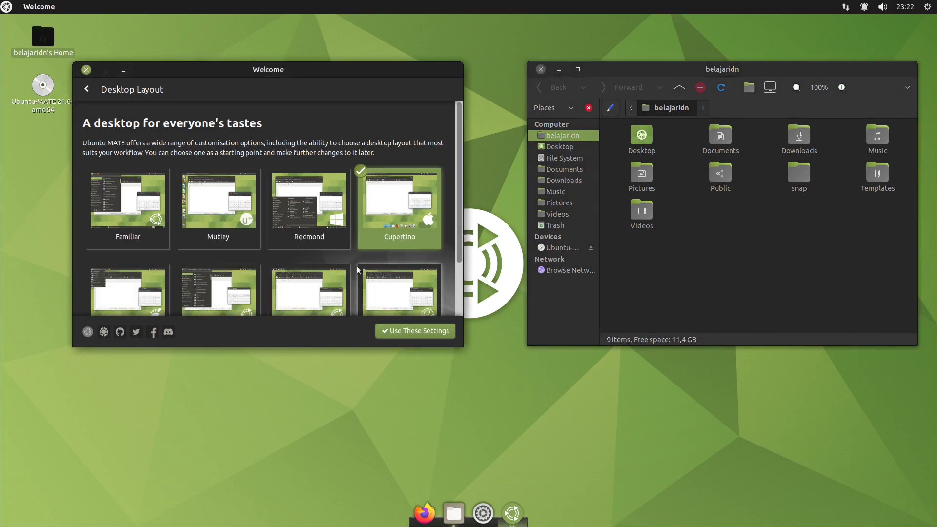
pyautogui.scroll(-1, 350, 260)
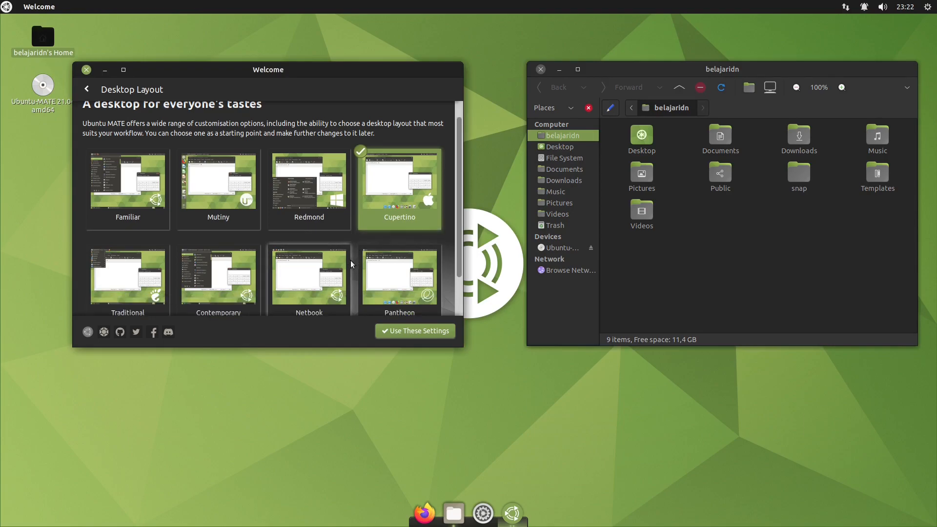
pyautogui.scroll(-2, 351, 260)
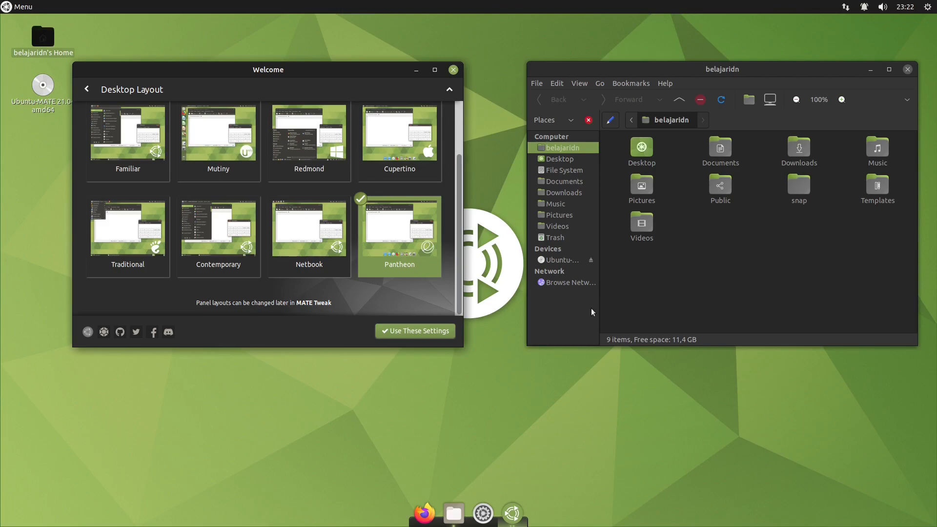
pyautogui.click(24, 7)
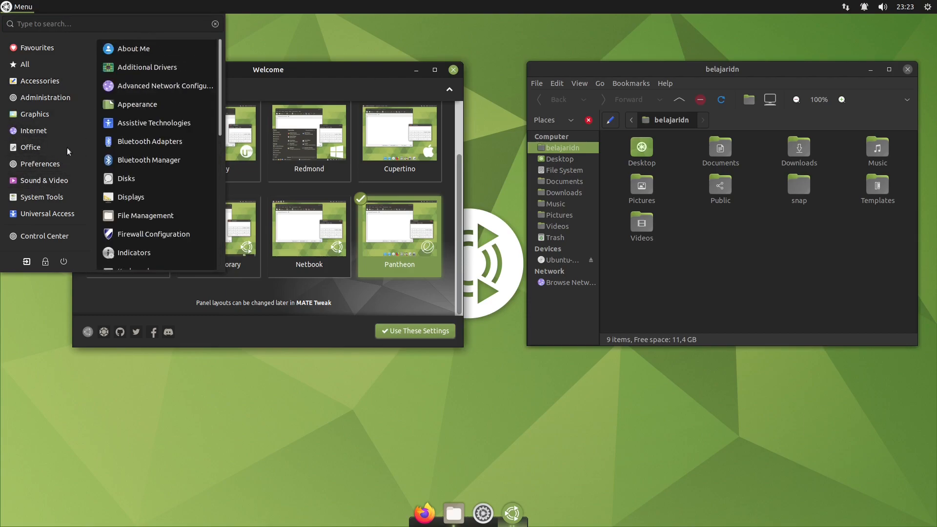
pyautogui.click(282, 74)
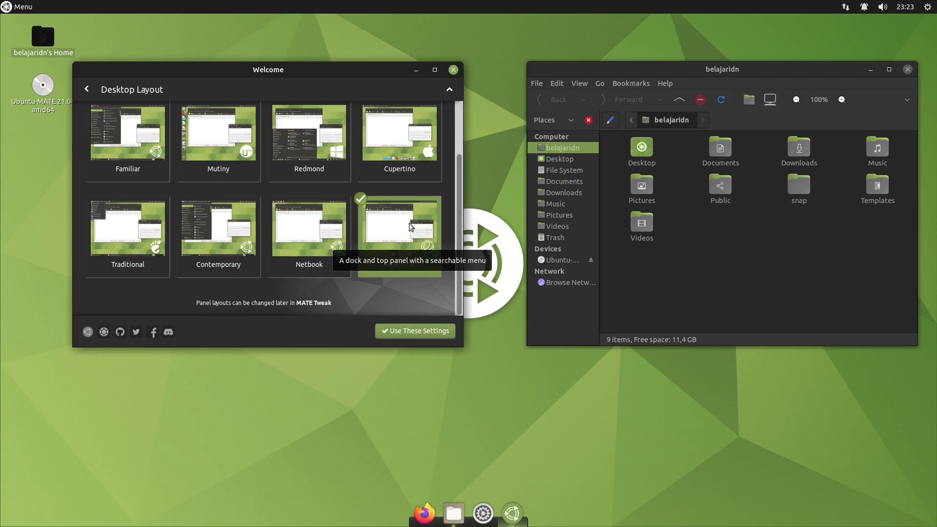
# Leave Desktop Layout and open the Internet category of the Software Boutique
pyautogui.click(86, 89)
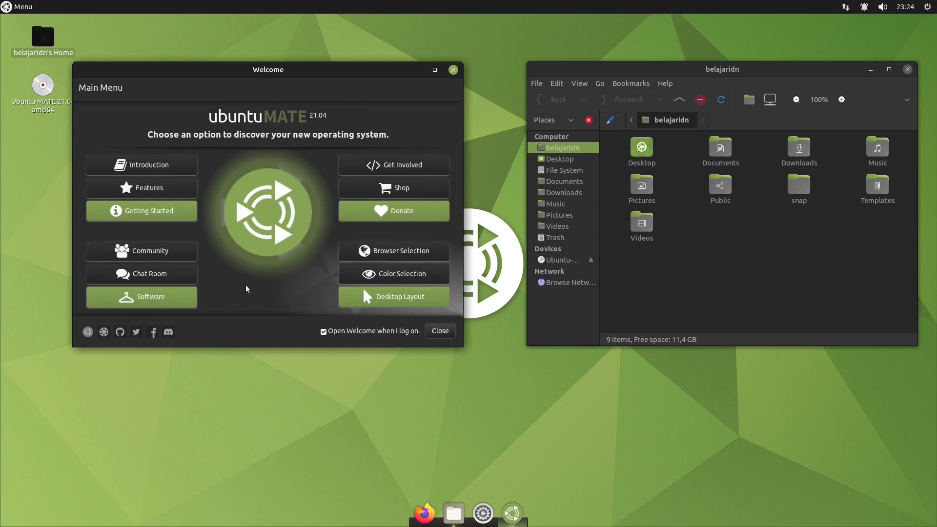
pyautogui.click(149, 302)
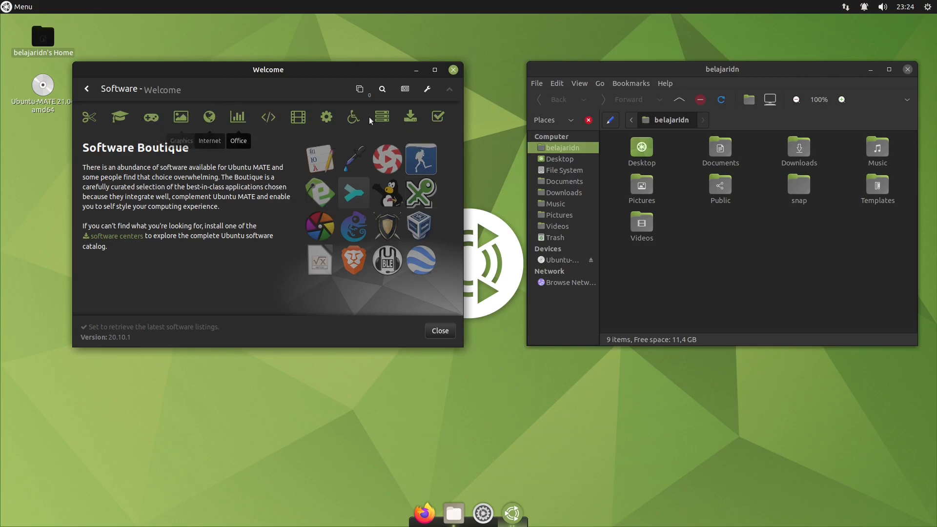
pyautogui.click(210, 118)
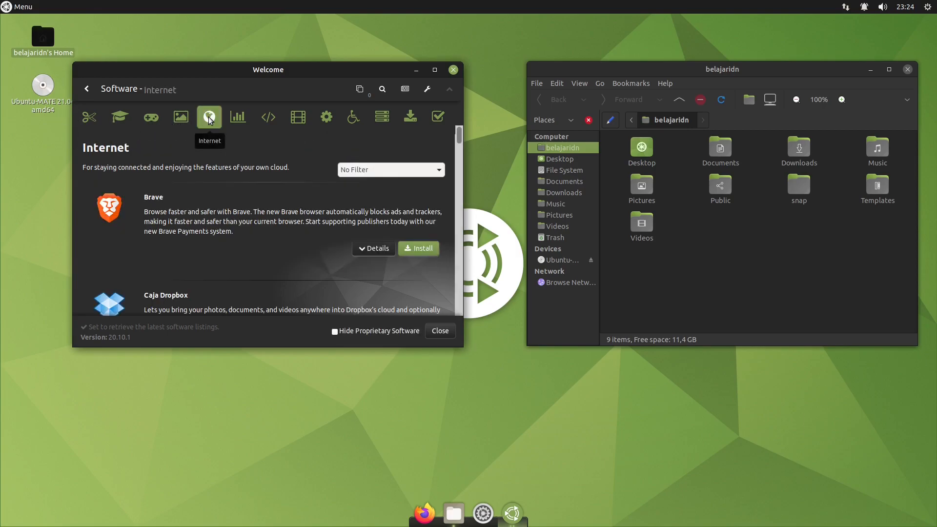
# Browse the Internet applications and queue FileZilla for installation
pyautogui.scroll(-10, 282, 238)
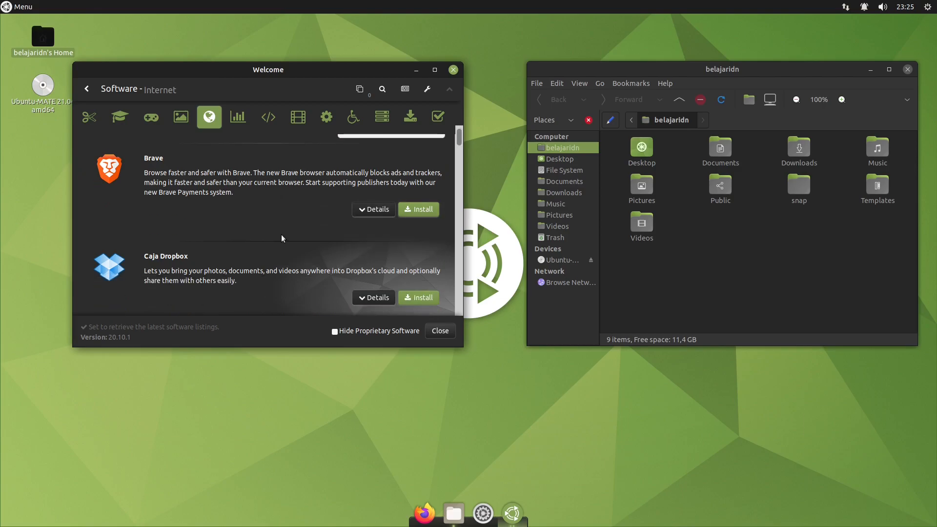
pyautogui.scroll(-8, 282, 239)
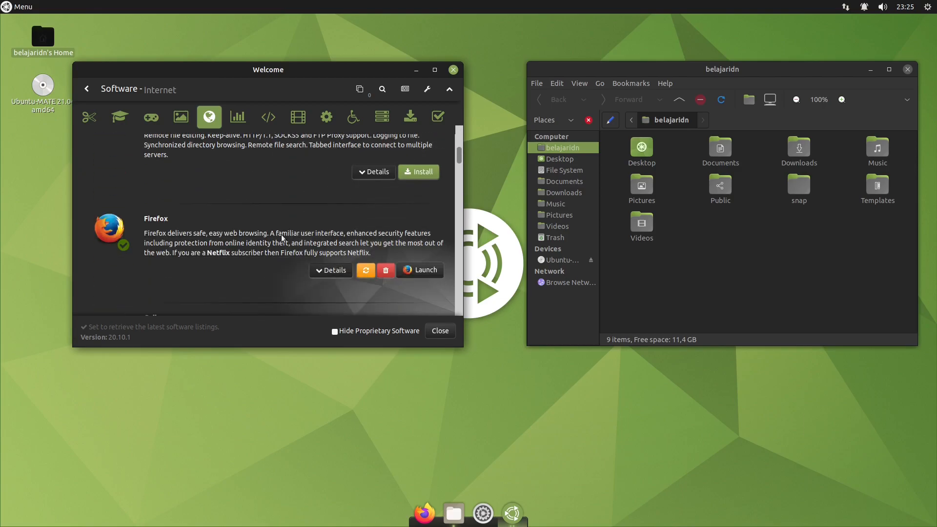
pyautogui.scroll(-2, 282, 238)
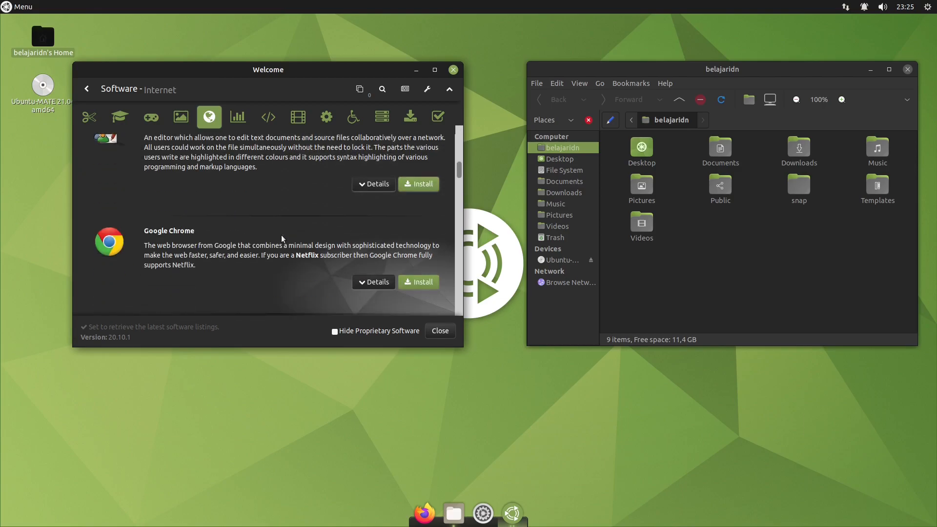
pyautogui.scroll(5, 282, 238)
pyautogui.scroll(4, 282, 238)
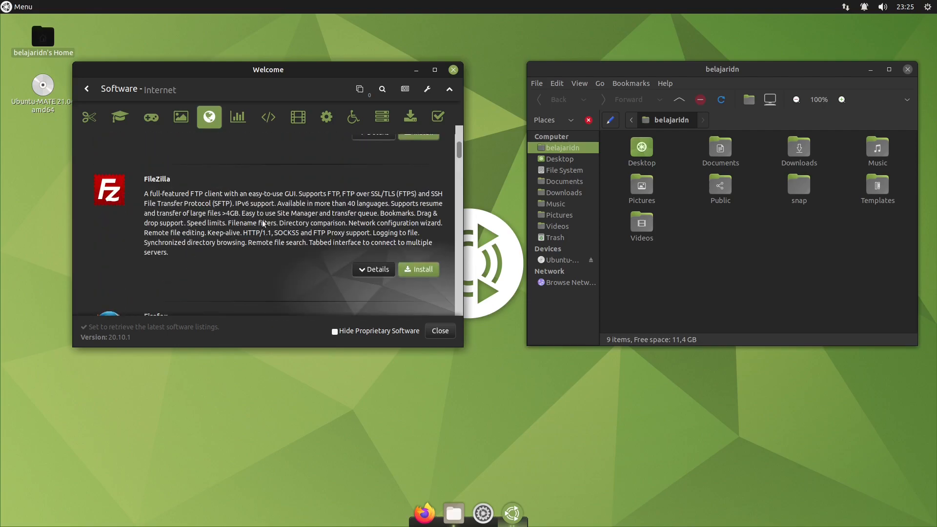
pyautogui.click(421, 271)
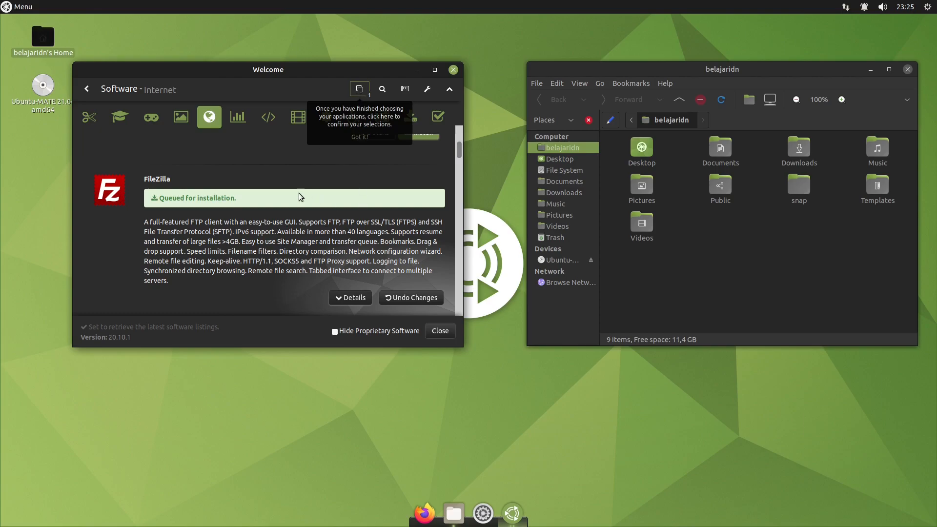
# Dismiss the queue hint and queue Synaptic Package Manager for installation from the Boutique's More Software category
pyautogui.click(361, 137)
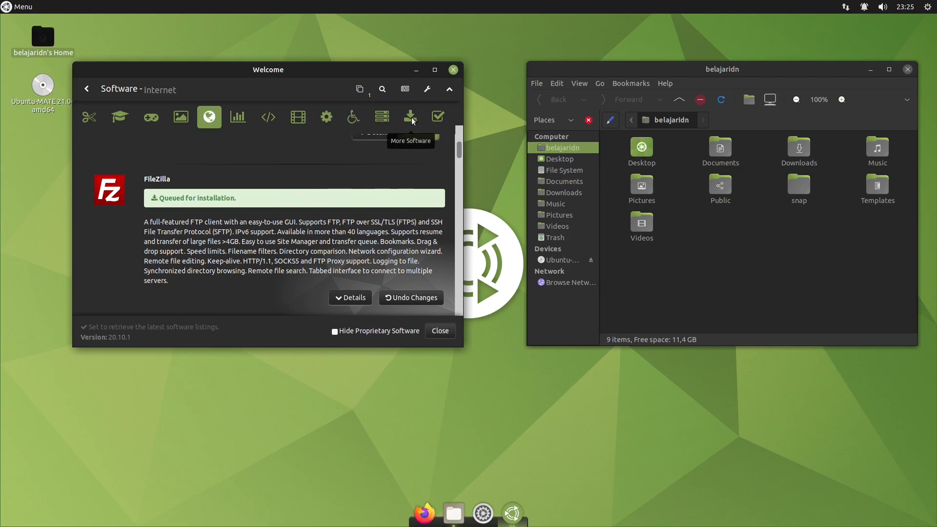
pyautogui.click(414, 120)
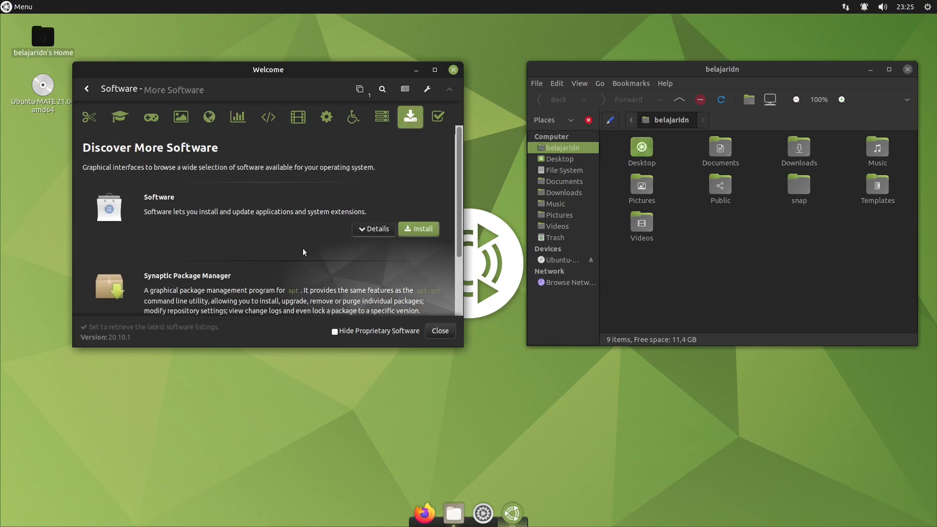
pyautogui.scroll(-3, 325, 226)
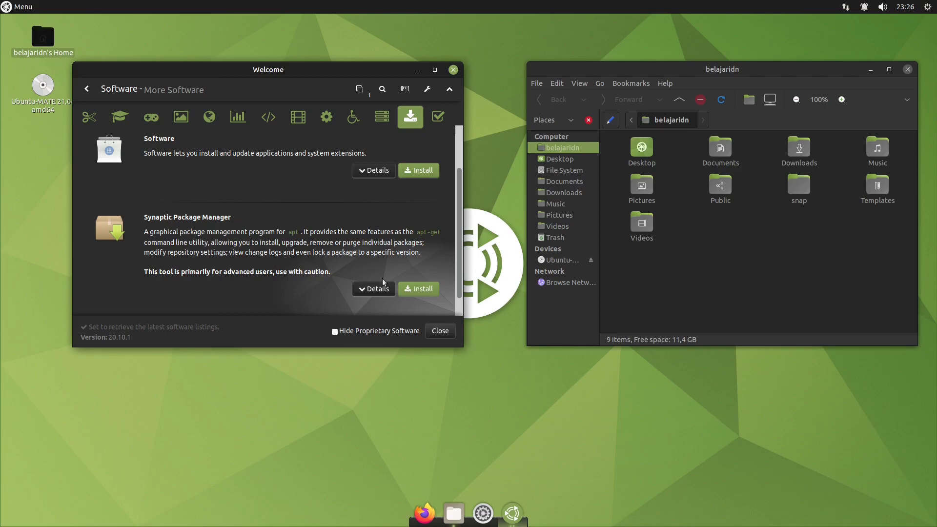
pyautogui.click(432, 289)
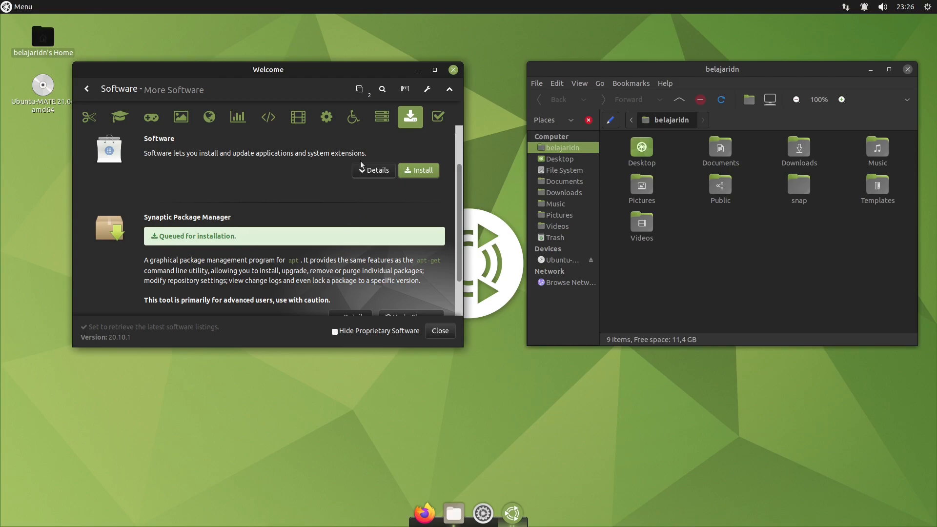
# Review the bulk queue and apply its changes to install FileZilla and Synaptic Package Manager, authenticating with the account password
pyautogui.click(361, 90)
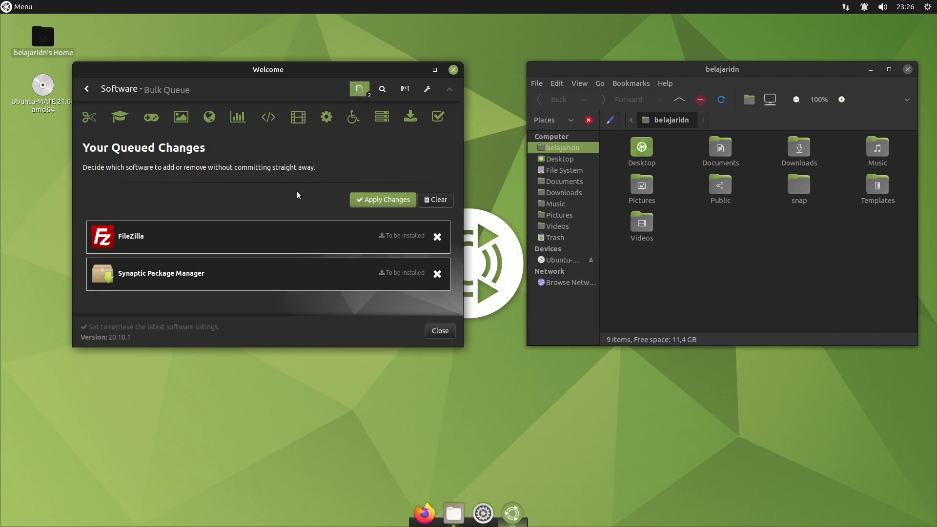
pyautogui.click(396, 201)
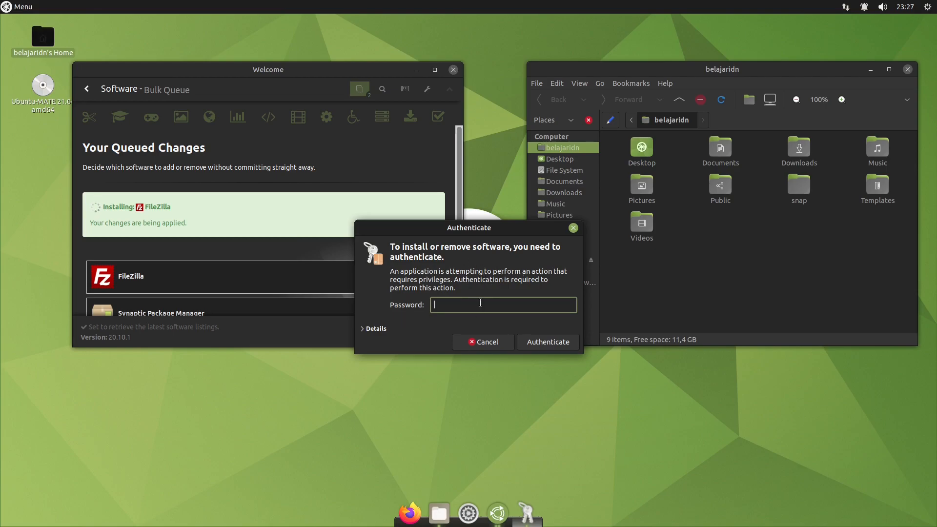
pyautogui.write('••••••••')
pyautogui.click(550, 343)
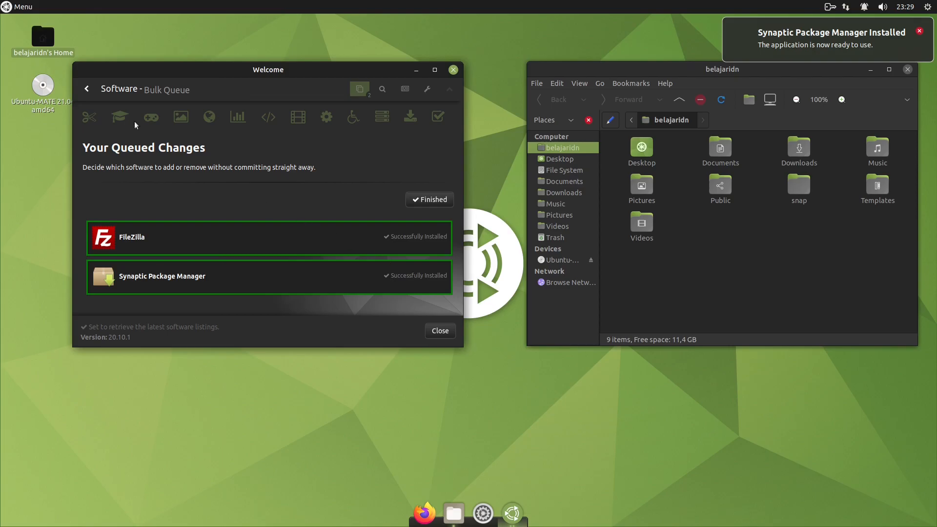
# Return to Welcome's main menu, reopen the Software Boutique and search it for "vim"
pyautogui.click(89, 89)
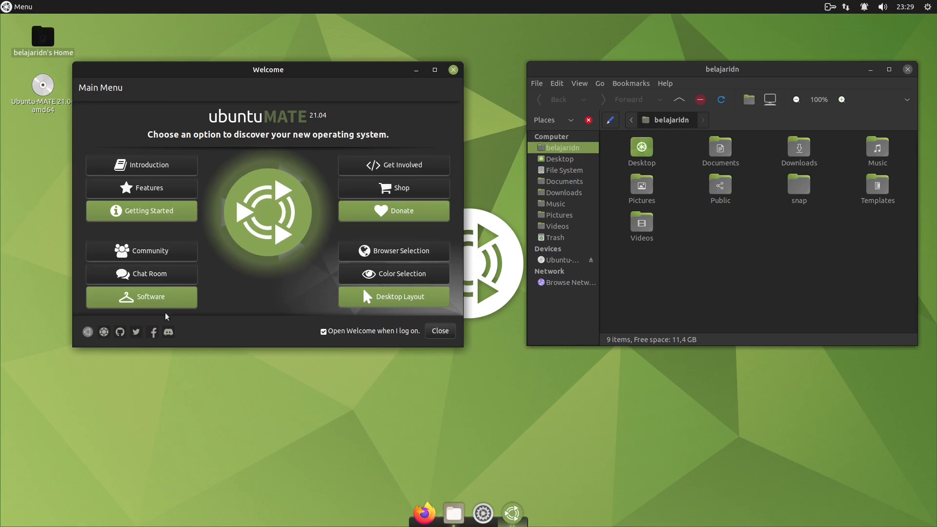
pyautogui.click(164, 297)
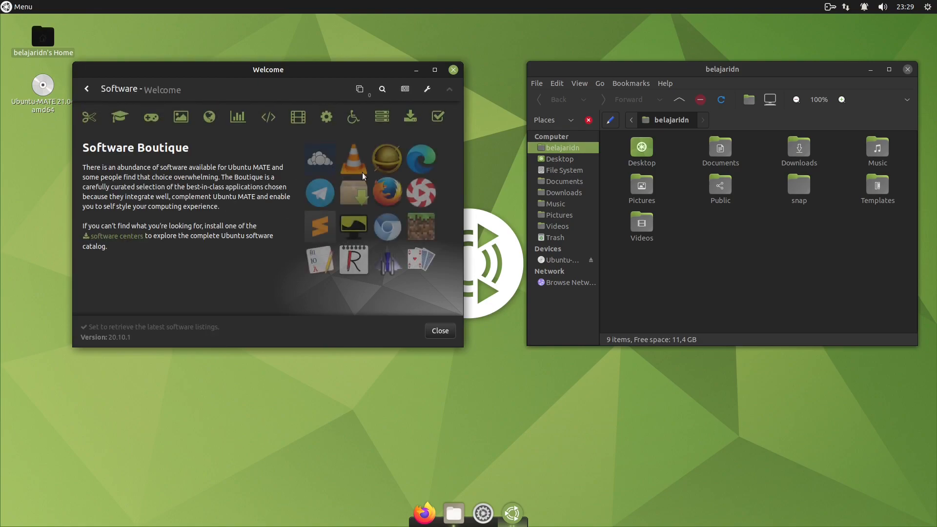
pyautogui.click(382, 89)
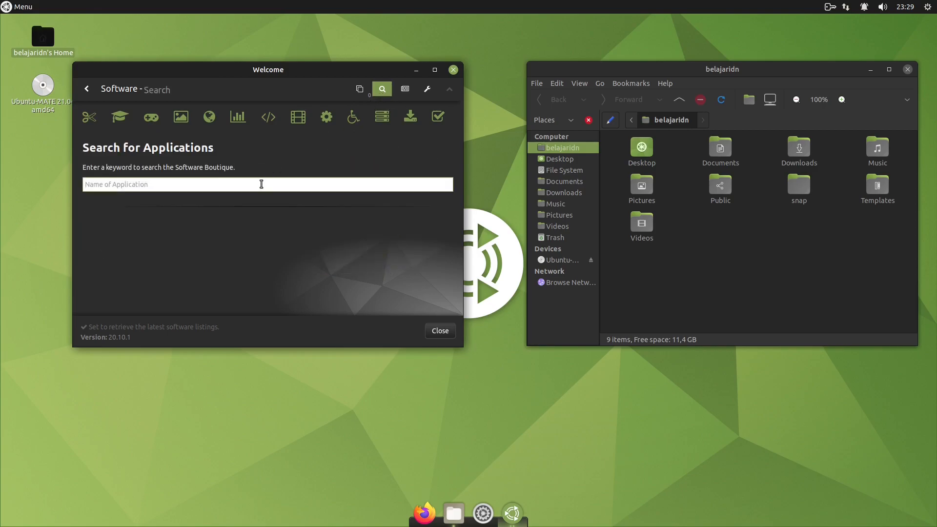
pyautogui.write('vim')
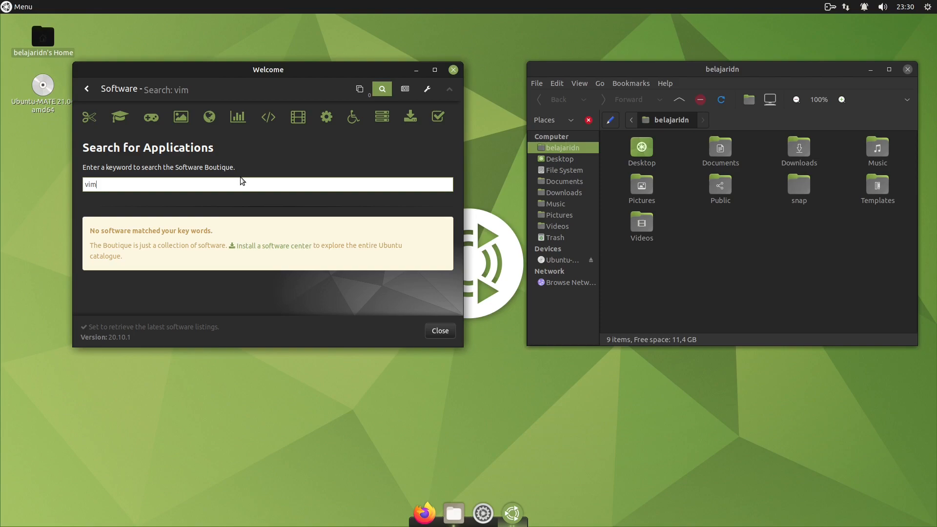
# Close Welcome, launch Synaptic Package Manager by searching for "syn", authenticate with the account password and dismiss its introduction
pyautogui.click(443, 332)
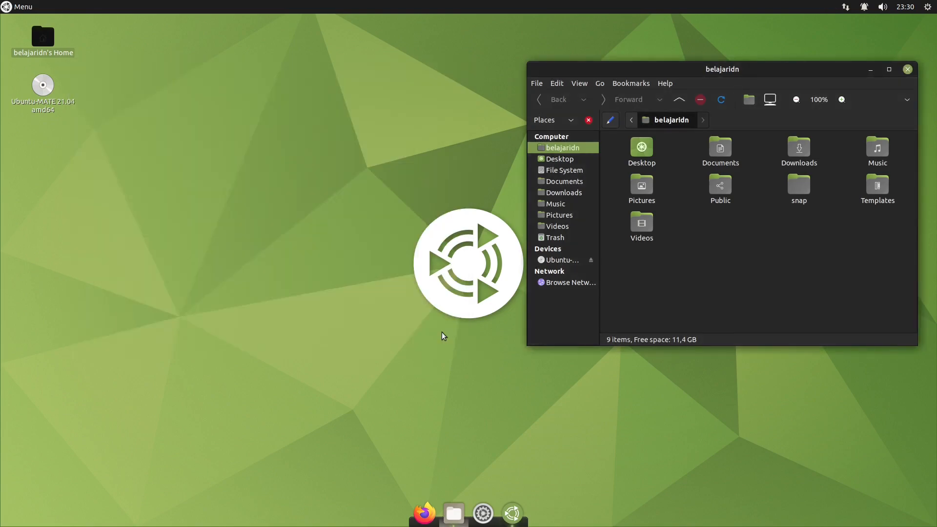
pyautogui.click(22, 8)
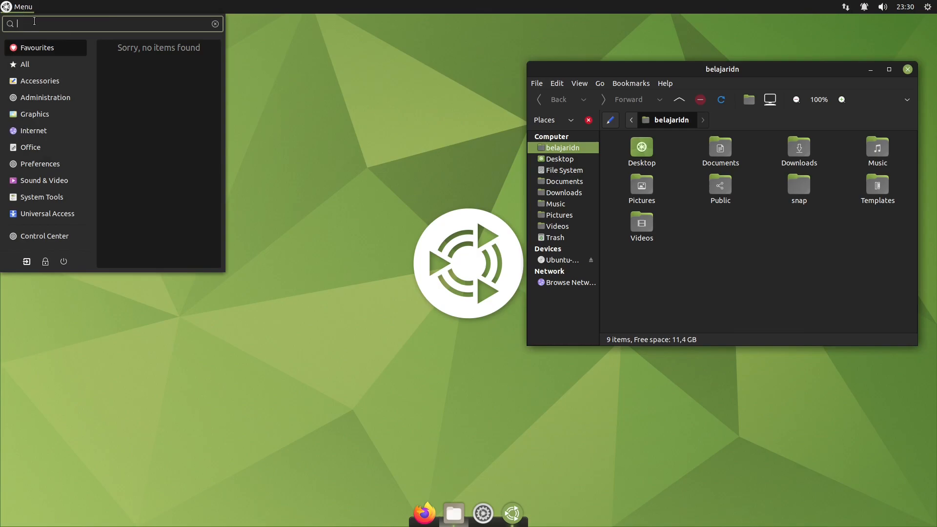
pyautogui.write('syn')
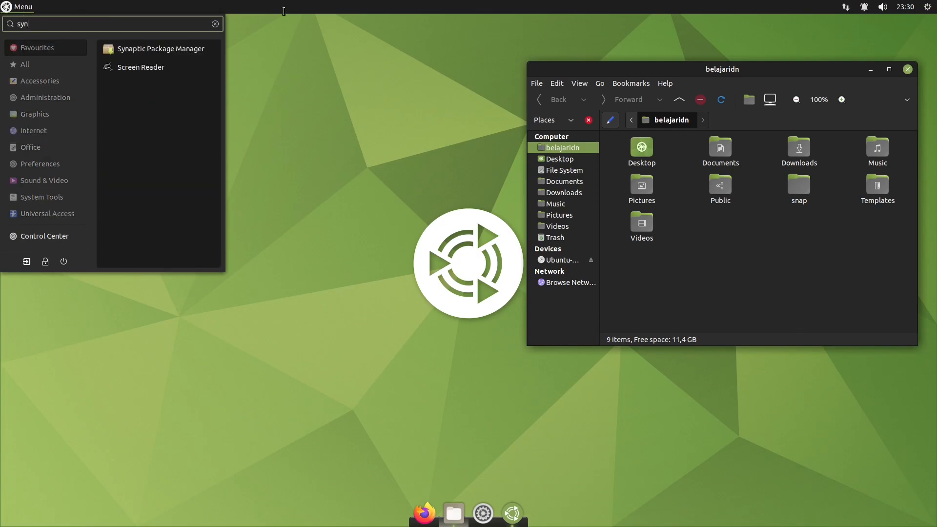
pyautogui.click(171, 51)
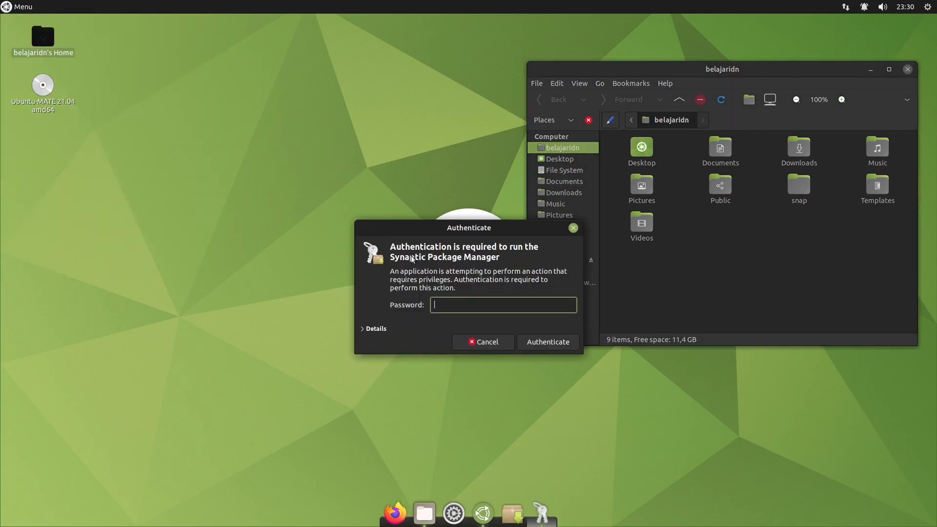
pyautogui.write('********')
pyautogui.press('Return')
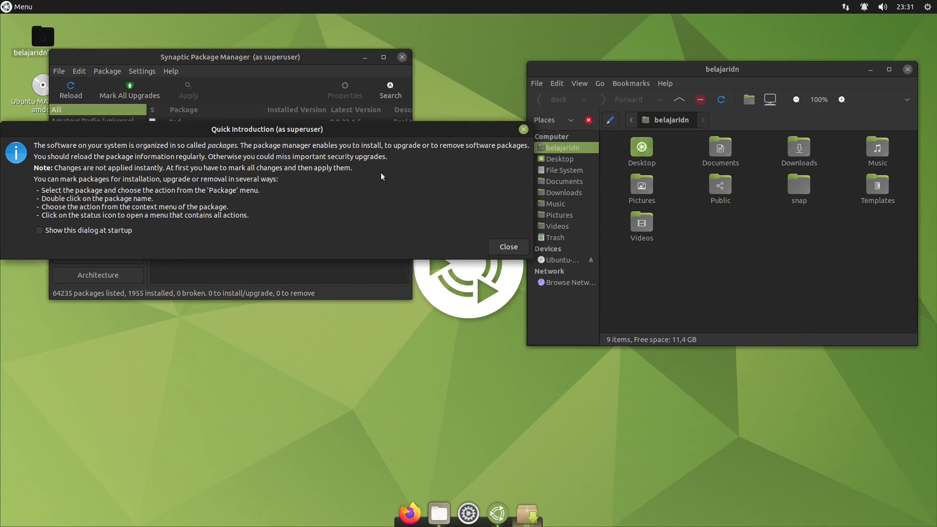
pyautogui.click(507, 246)
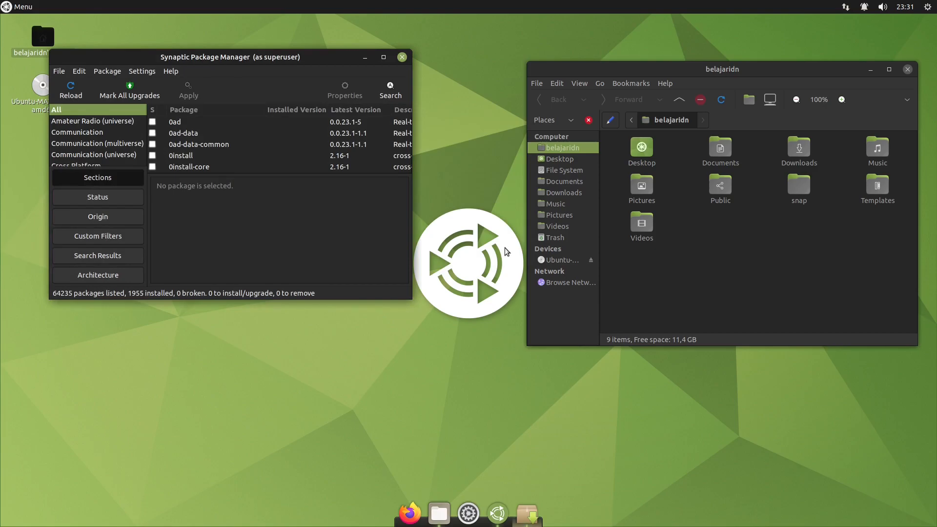
# Reposition the Synaptic window, search package descriptions and names for "xim", and maximize the window
pyautogui.moveTo(298, 57); pyautogui.dragTo(375, 73)
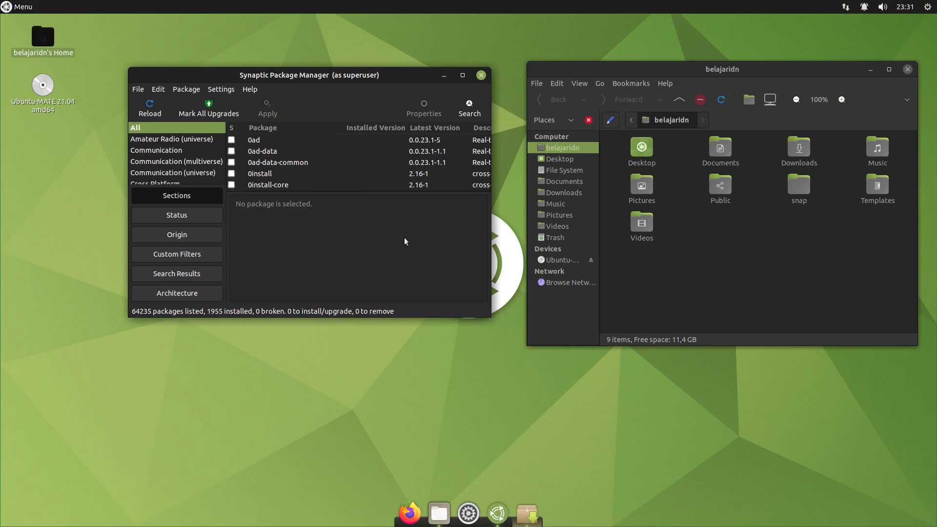
pyautogui.click(471, 105)
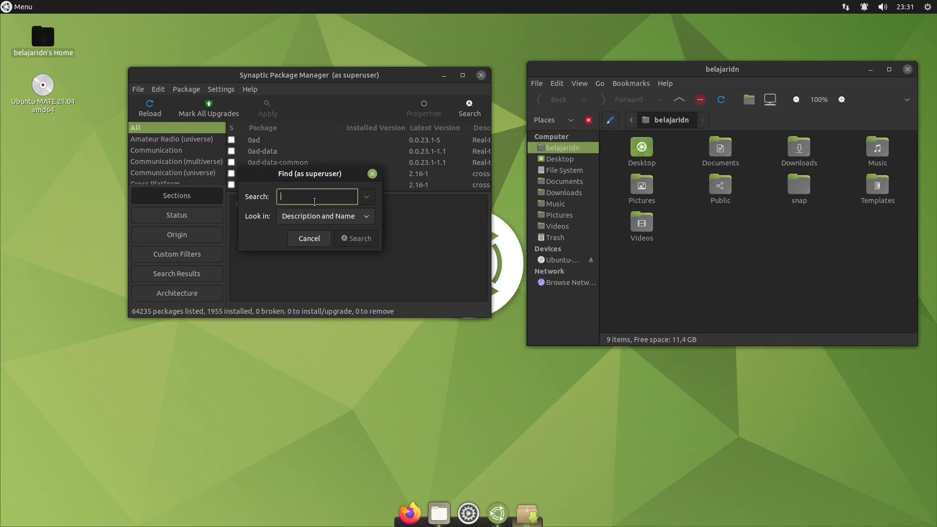
pyautogui.write('xim')
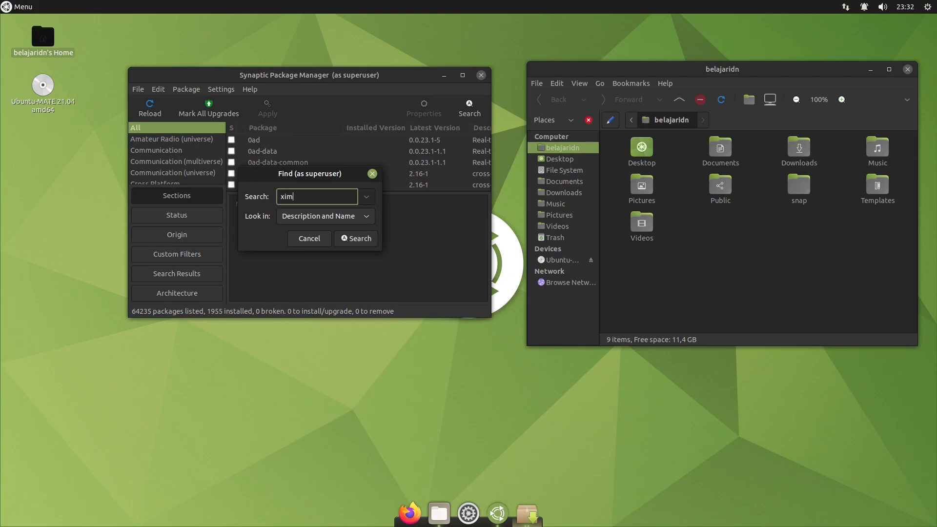
pyautogui.click(364, 240)
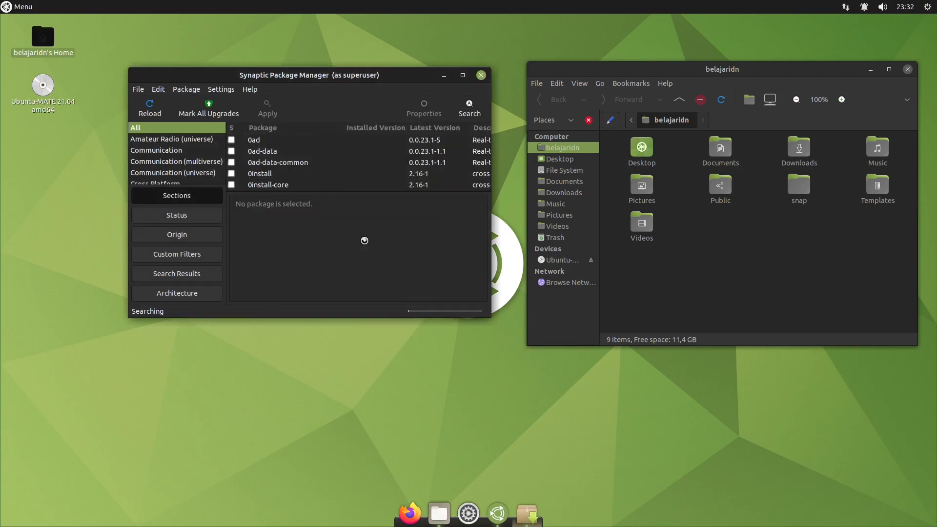
pyautogui.click(462, 75)
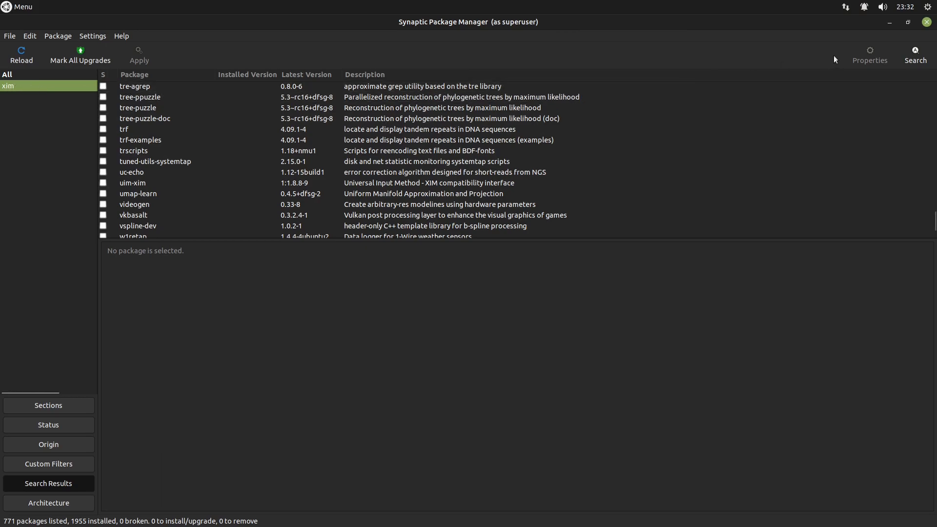
# Search the packages for "vim" and mark the vim package for installation together with the required vim-runtime
pyautogui.click(920, 53)
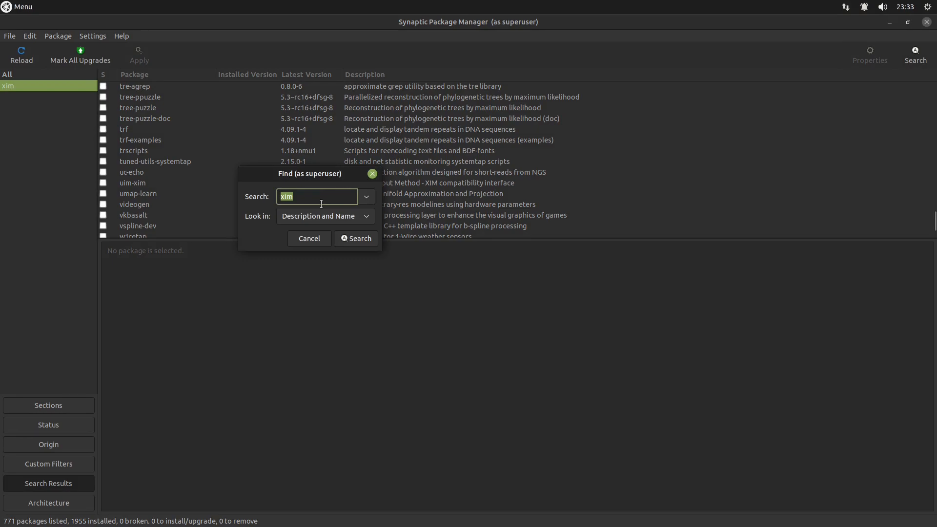
pyautogui.write('vim')
pyautogui.press('Return')
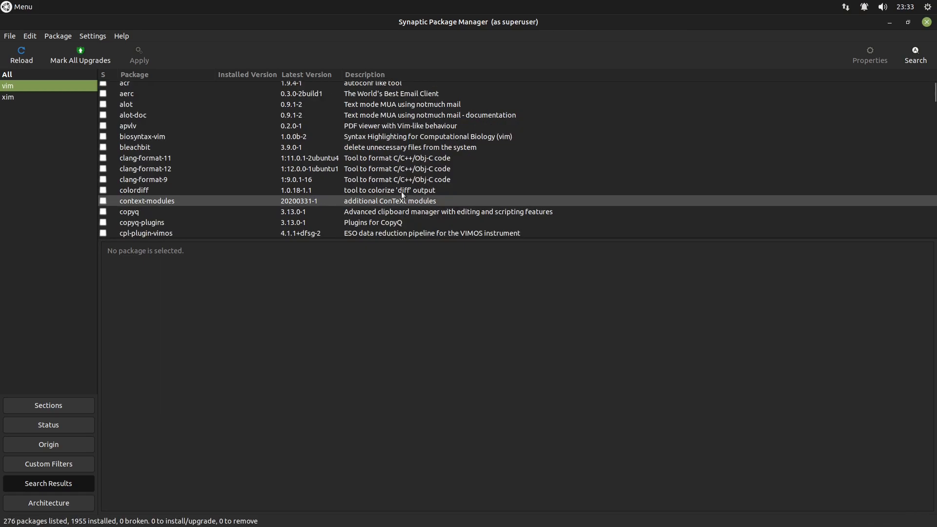
pyautogui.moveTo(934, 95); pyautogui.dragTo(807, 219)
pyautogui.scroll(10, 450, 201)
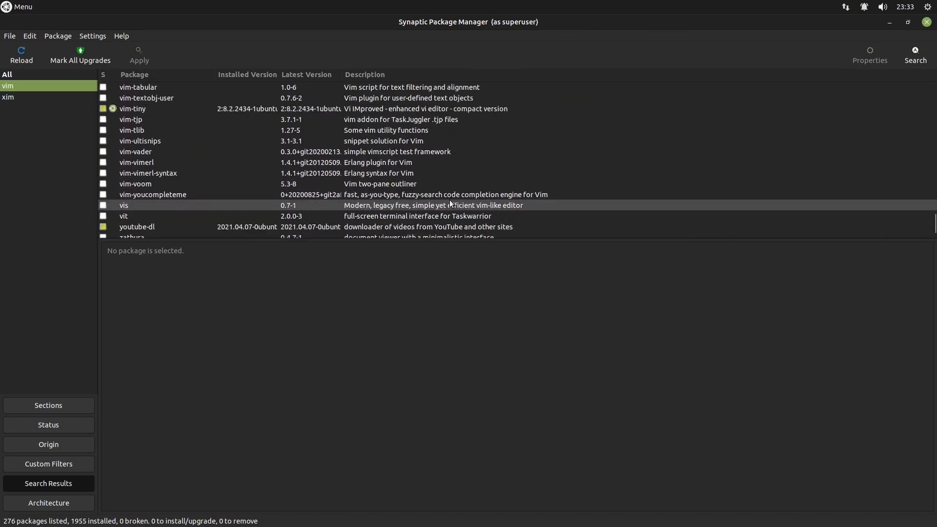
pyautogui.scroll(6, 450, 201)
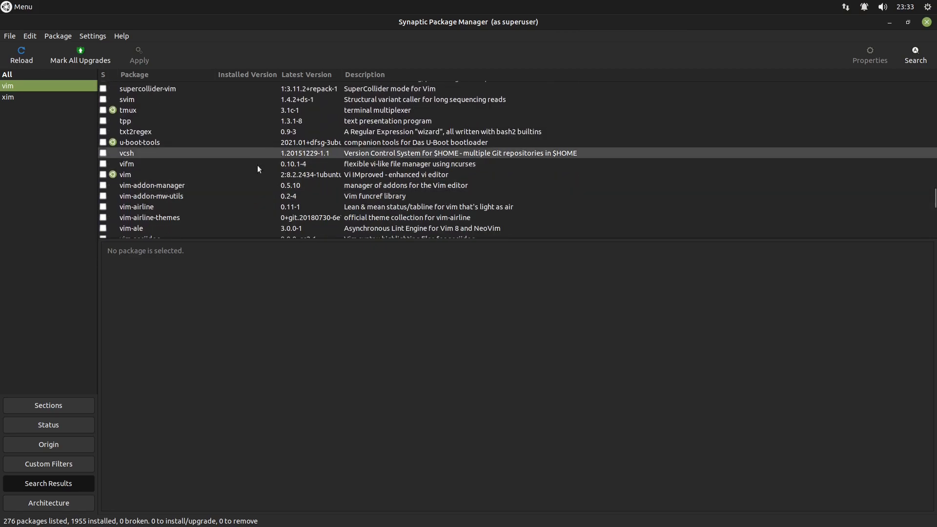
pyautogui.click(103, 175)
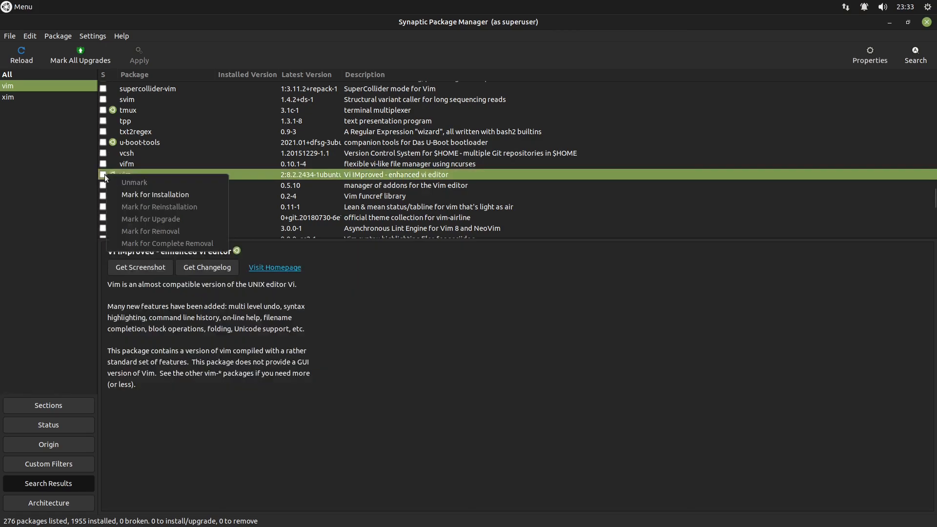
pyautogui.click(183, 197)
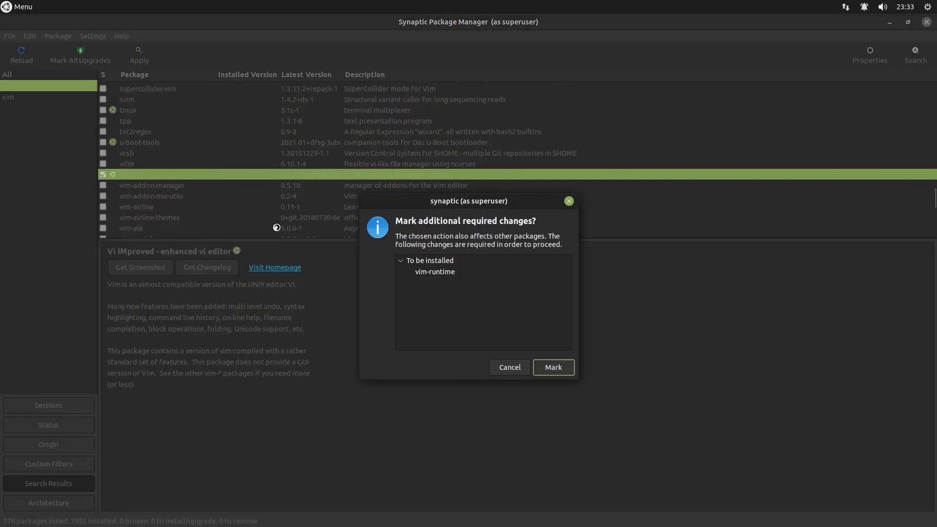
pyautogui.click(562, 371)
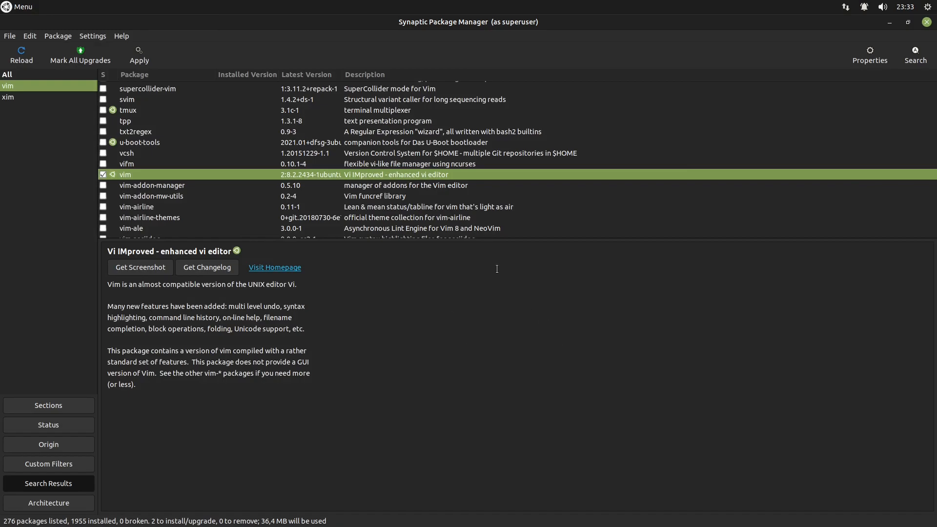
# Apply the marked vim installation, dismiss the completion dialog and close Synaptic Package Manager
pyautogui.click(141, 60)
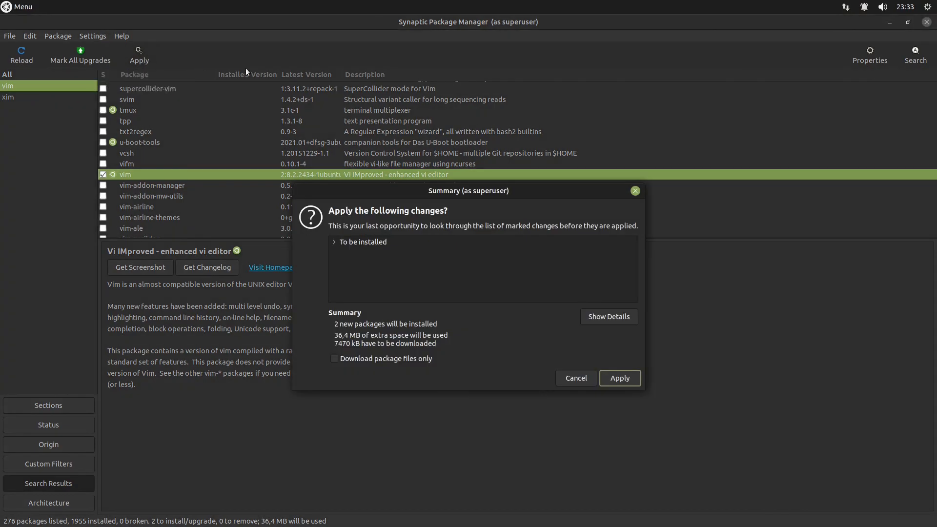
pyautogui.click(628, 382)
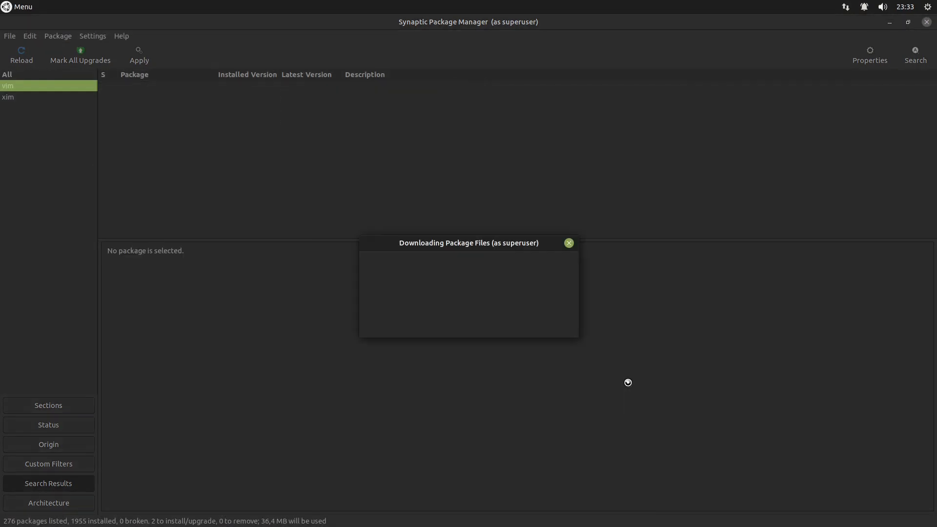
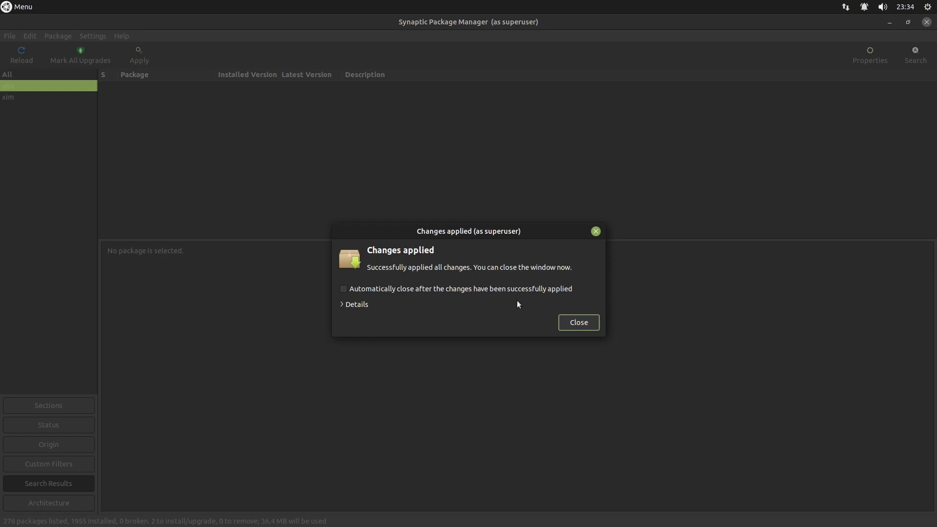
pyautogui.click(593, 323)
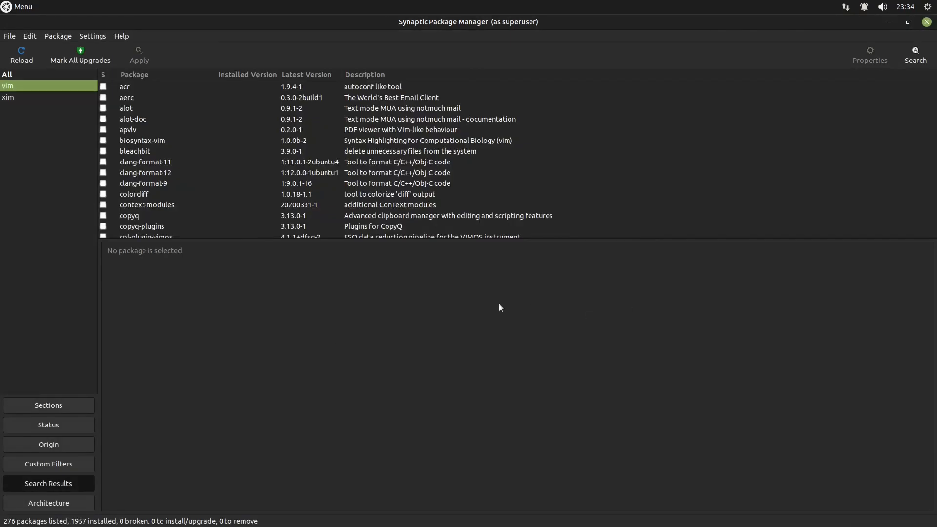
pyautogui.click(927, 22)
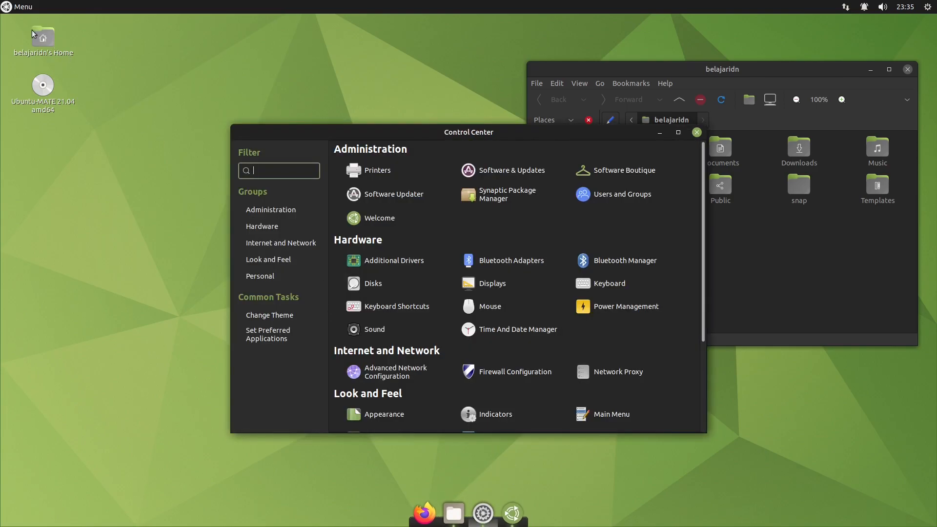
# Open the Indicators settings from the Look and Feel group of the Control Center
pyautogui.click(18, 8)
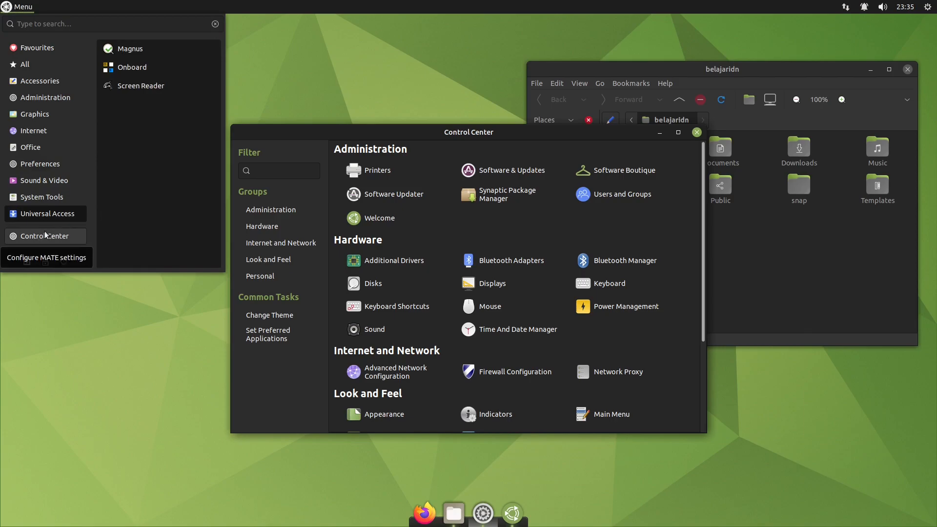
pyautogui.click(563, 222)
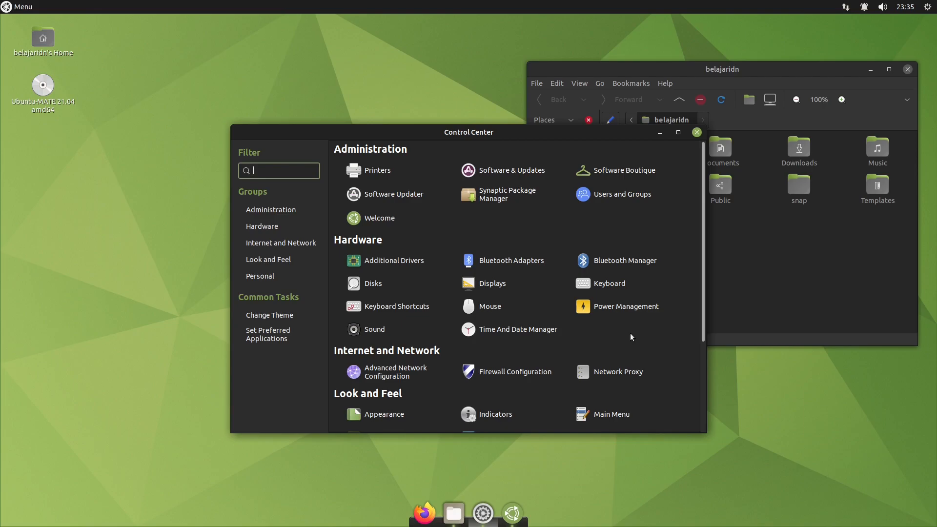
pyautogui.scroll(-5, 631, 333)
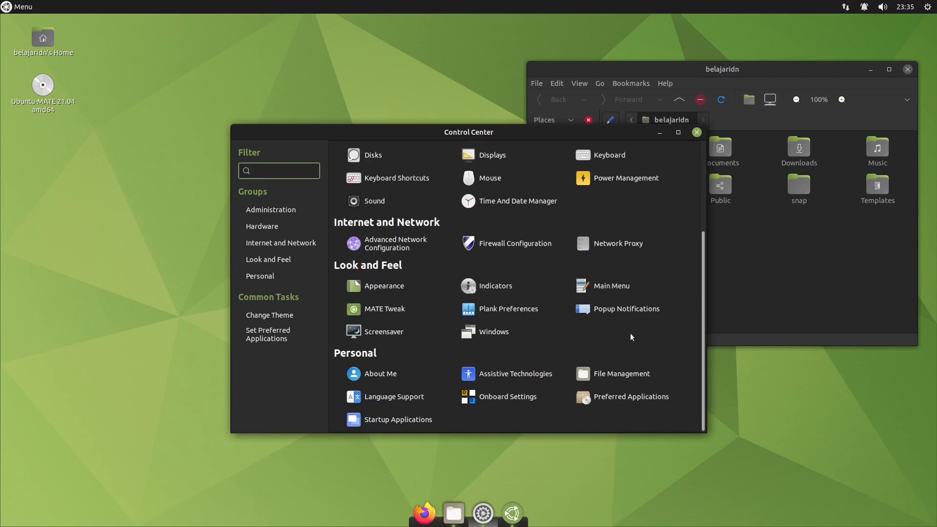
pyautogui.click(508, 290)
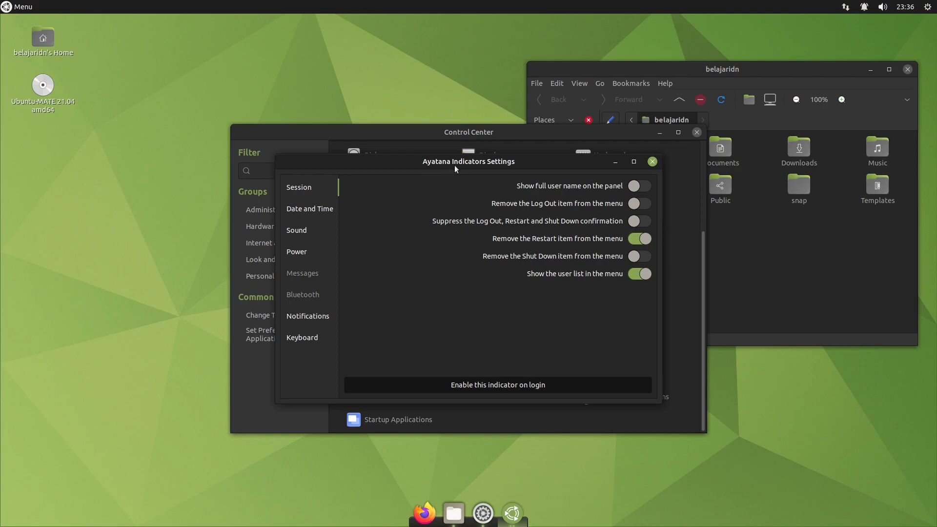
# Examine the network, notification, sound and clock indicator menus on the desktop panel, closing each one
pyautogui.click(846, 7)
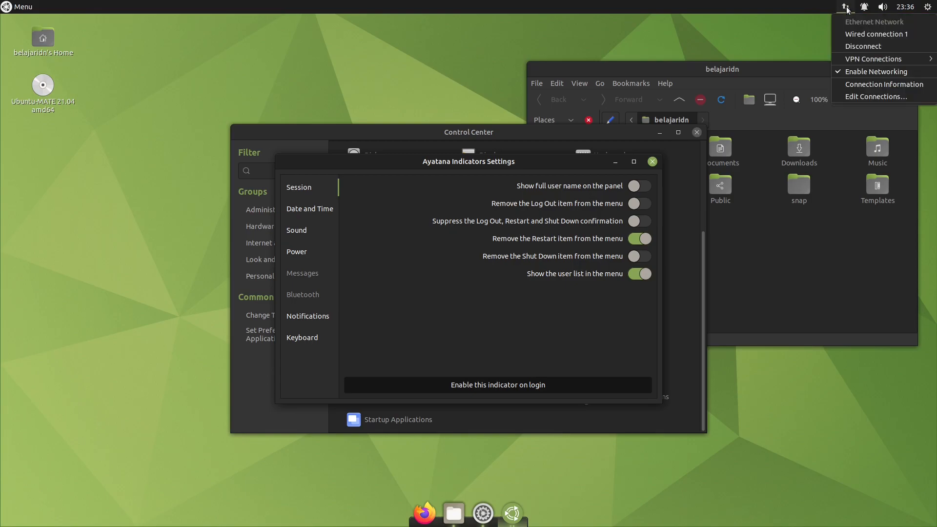
pyautogui.click(846, 8)
pyautogui.click(864, 8)
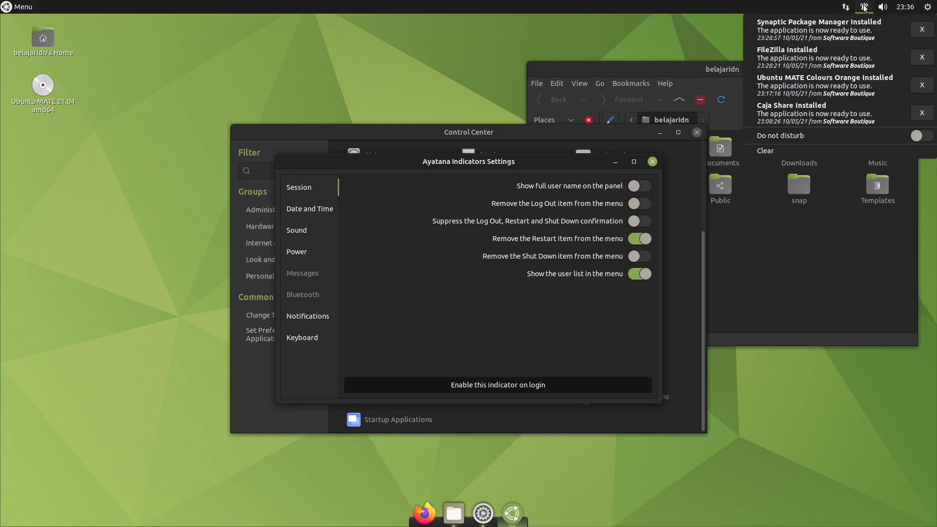
pyautogui.click(864, 7)
pyautogui.click(885, 8)
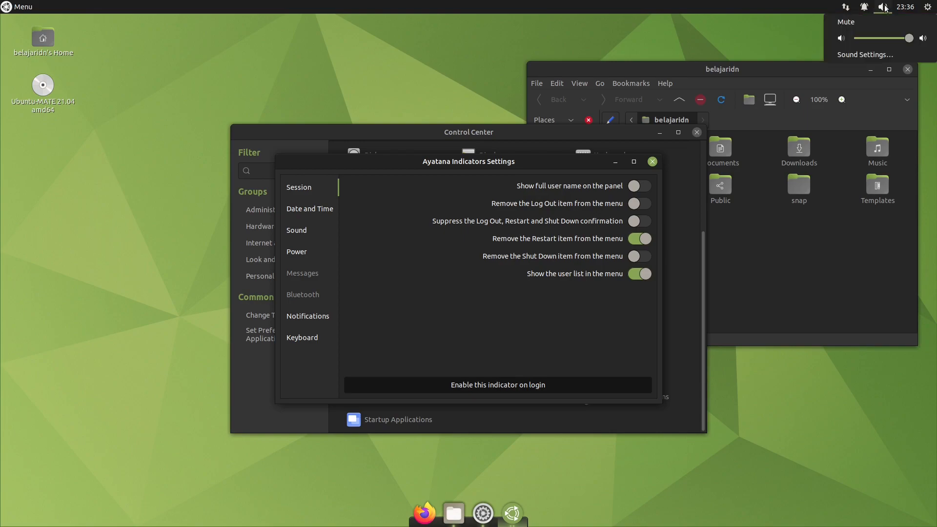
pyautogui.click(885, 8)
pyautogui.click(909, 8)
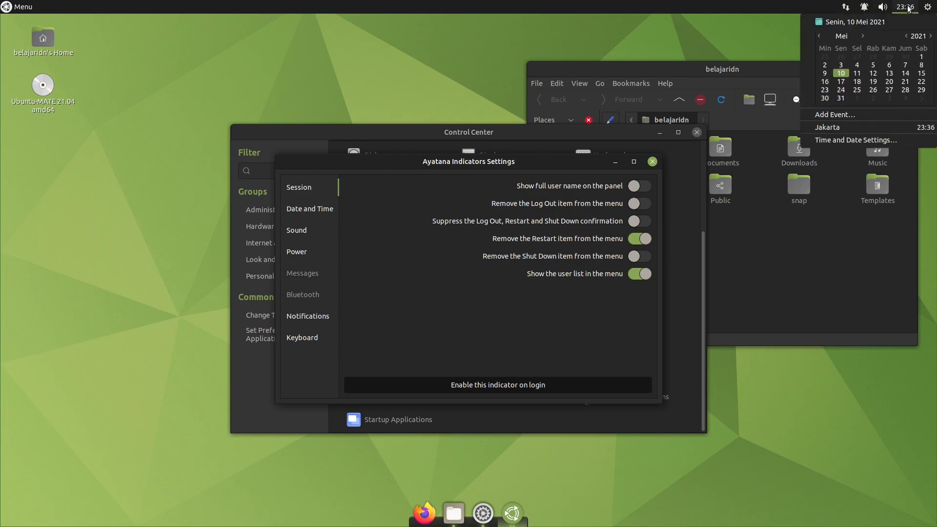
pyautogui.click(909, 8)
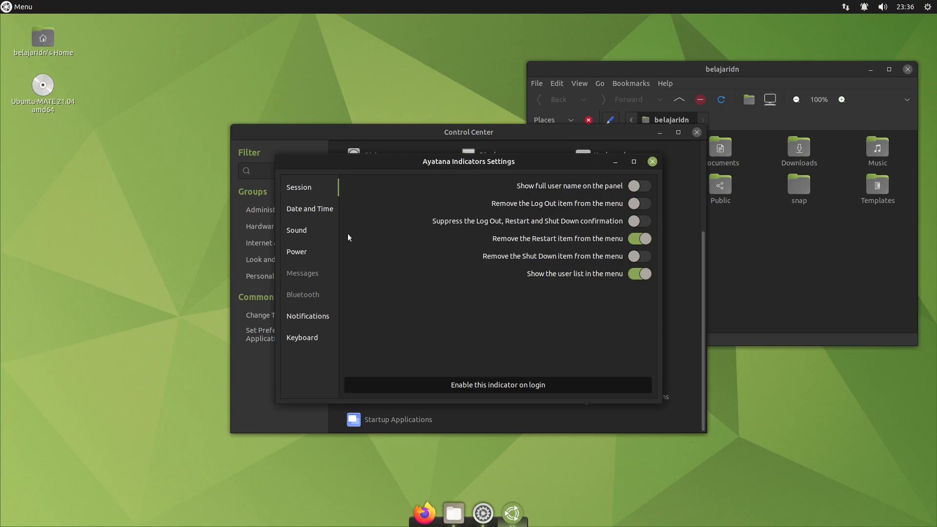
# Turn on showing the month and date on the panel in the Date and Time indicator settings and close the dialog
pyautogui.click(315, 209)
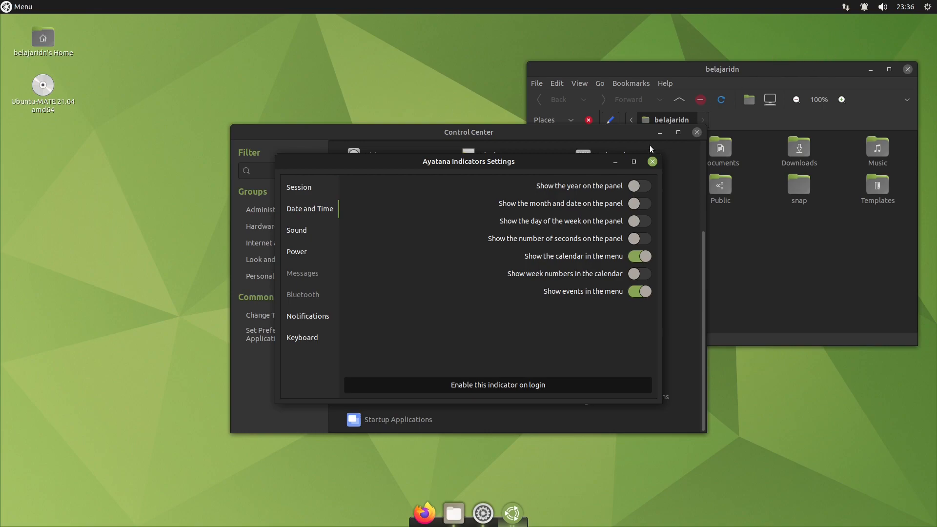
pyautogui.click(646, 204)
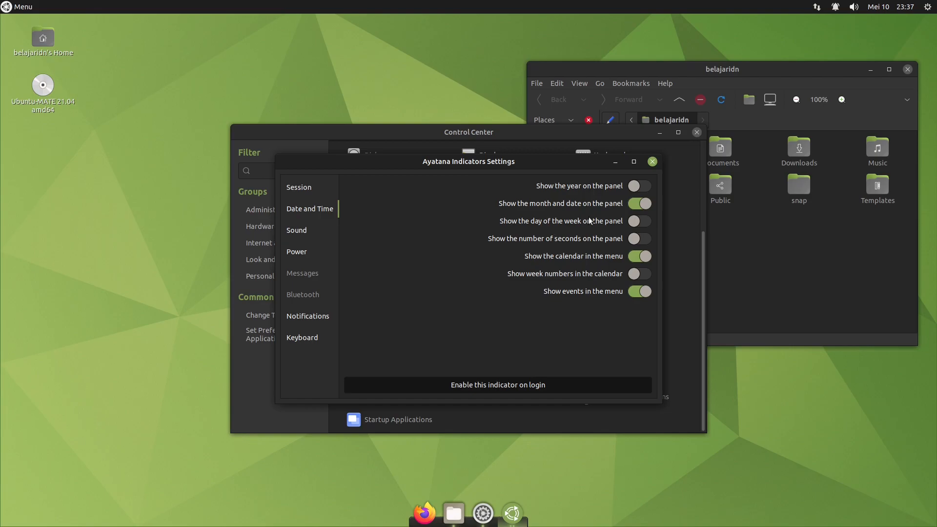
pyautogui.click(653, 162)
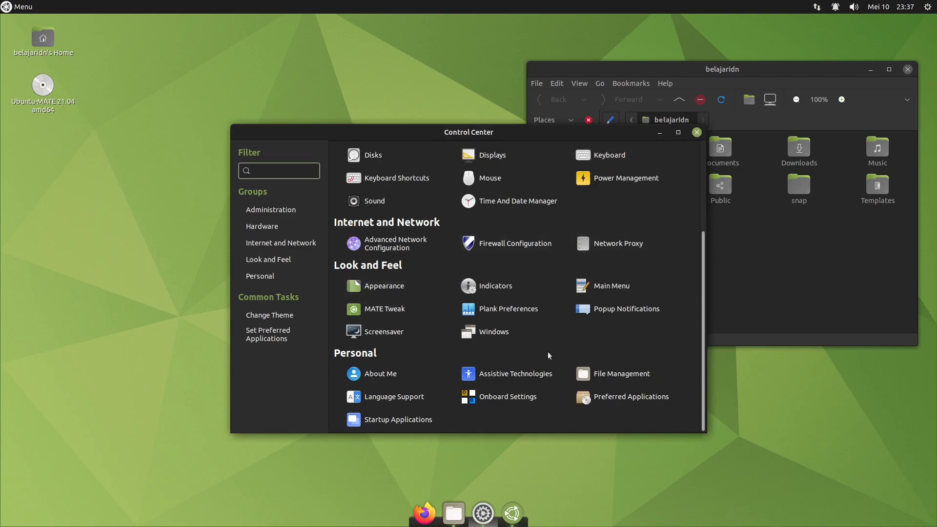
# Add the Desktop docklet to the dock through Plank Preferences and test it by hiding and restoring the windows
pyautogui.click(511, 309)
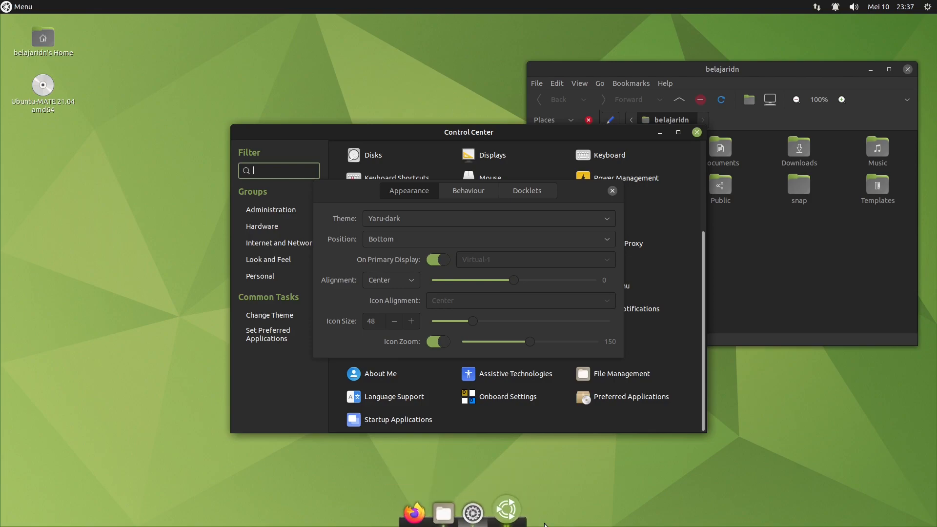
pyautogui.moveTo(338, 189); pyautogui.dragTo(198, 73)
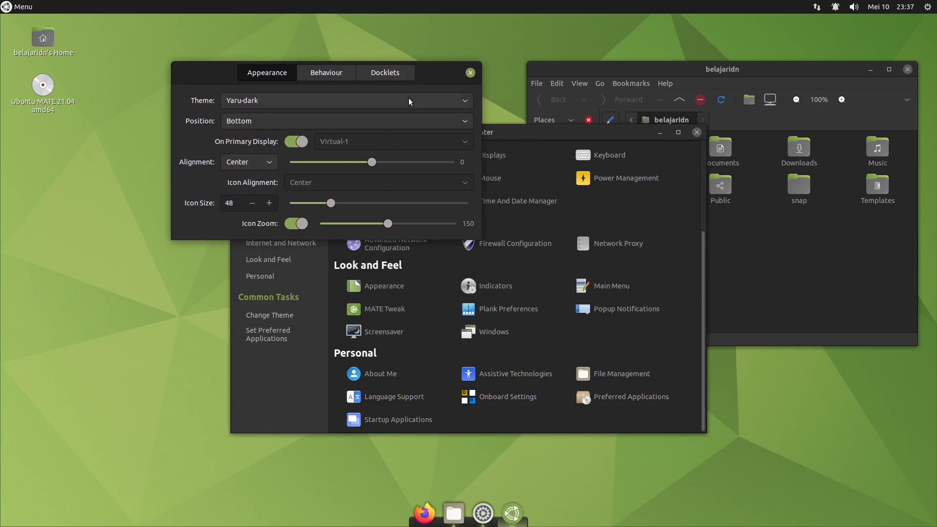
pyautogui.click(396, 75)
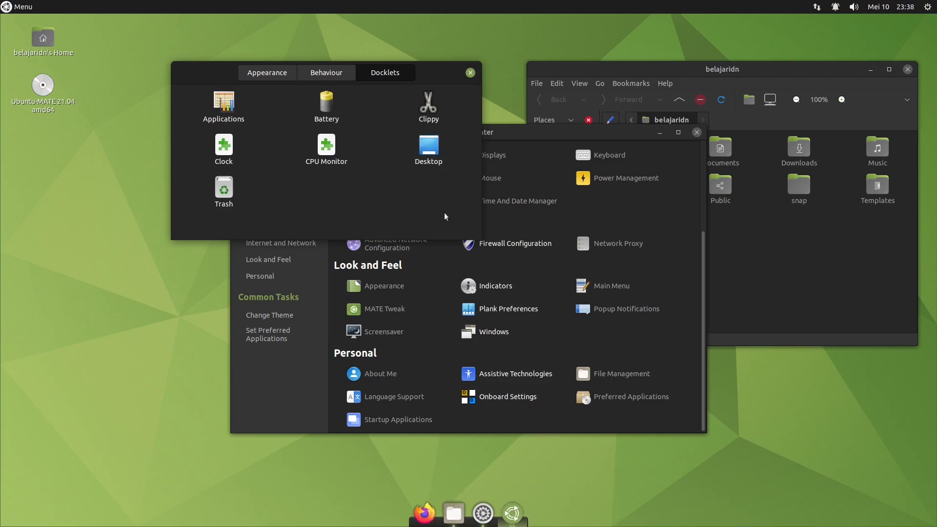
pyautogui.doubleClick(429, 148)
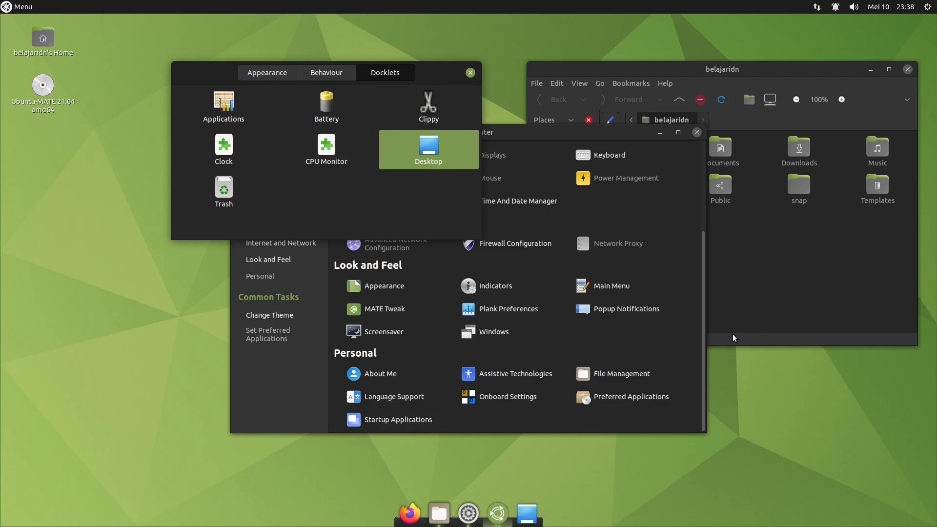
pyautogui.click(527, 515)
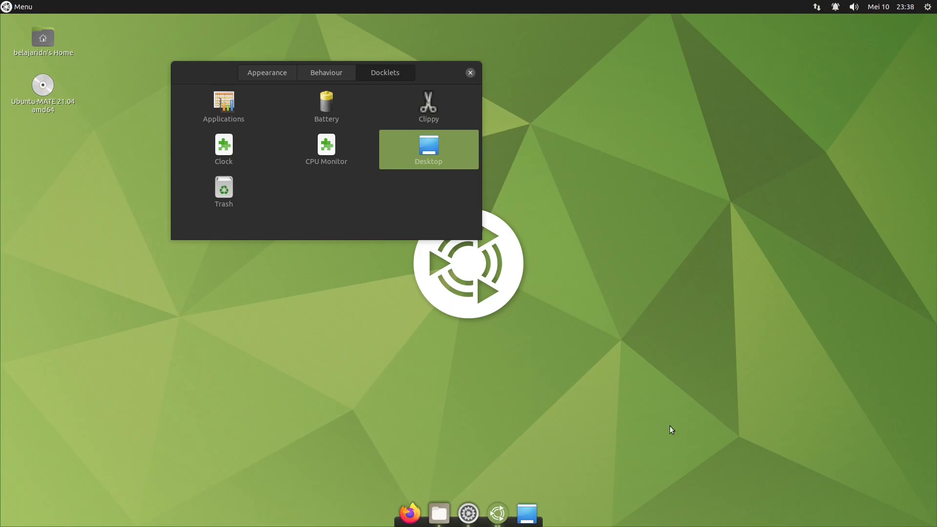
pyautogui.click(528, 521)
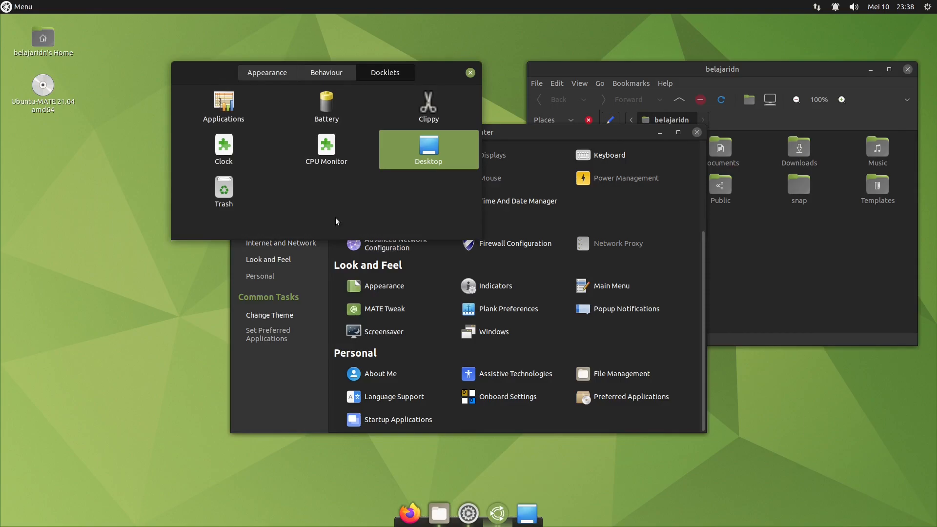
# Review the dock's Behaviour and Appearance settings, and close both Plank Preferences and the Control Center
pyautogui.click(341, 73)
pyautogui.click(275, 74)
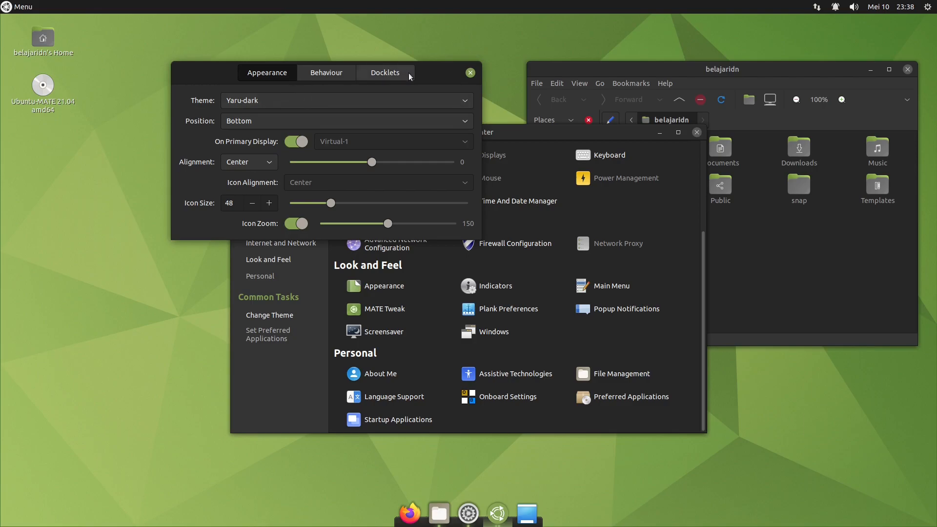
pyautogui.click(470, 74)
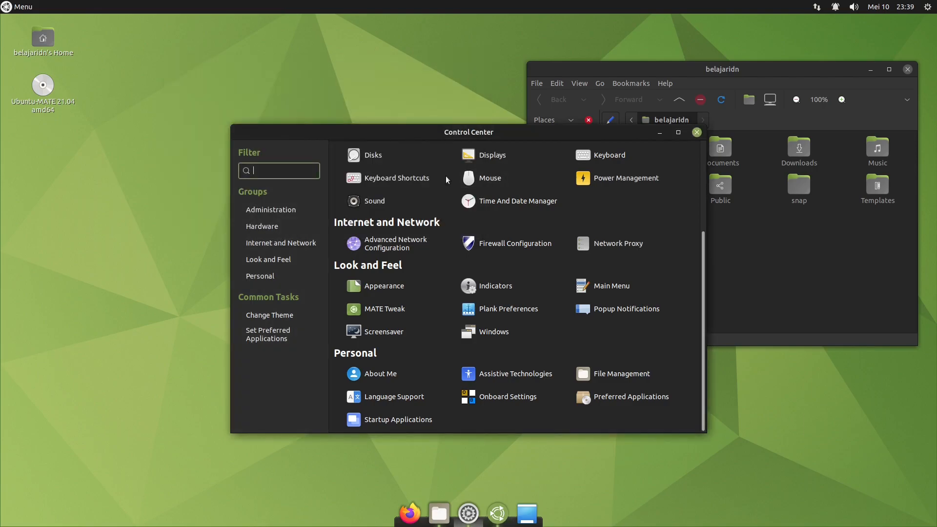
pyautogui.click(696, 133)
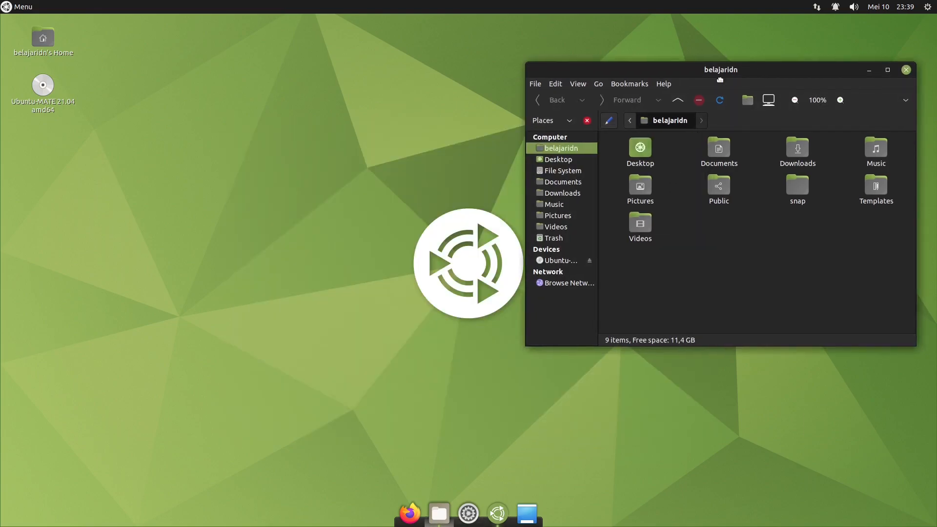
# Reposition the file manager window nearer the centre of the desktop, view its About information and close it
pyautogui.moveTo(763, 68); pyautogui.dragTo(471, 102)
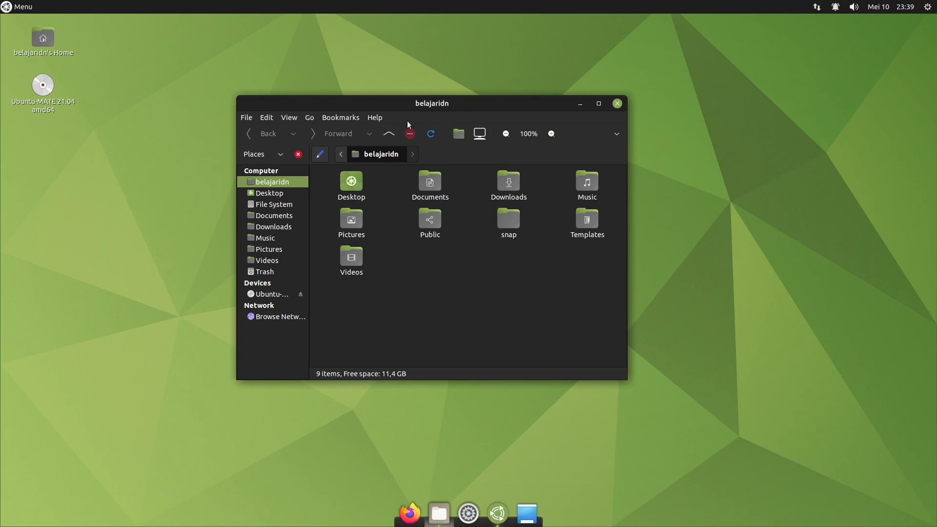
pyautogui.click(375, 118)
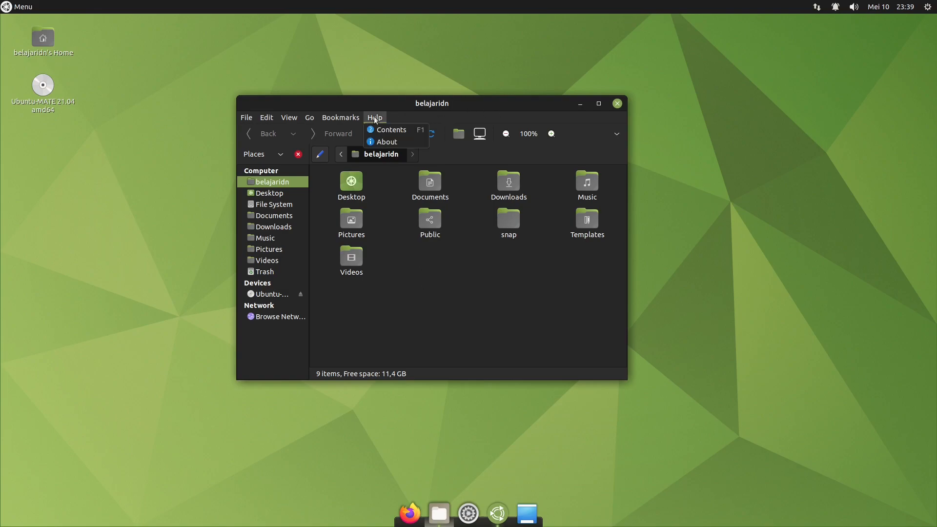
pyautogui.click(385, 142)
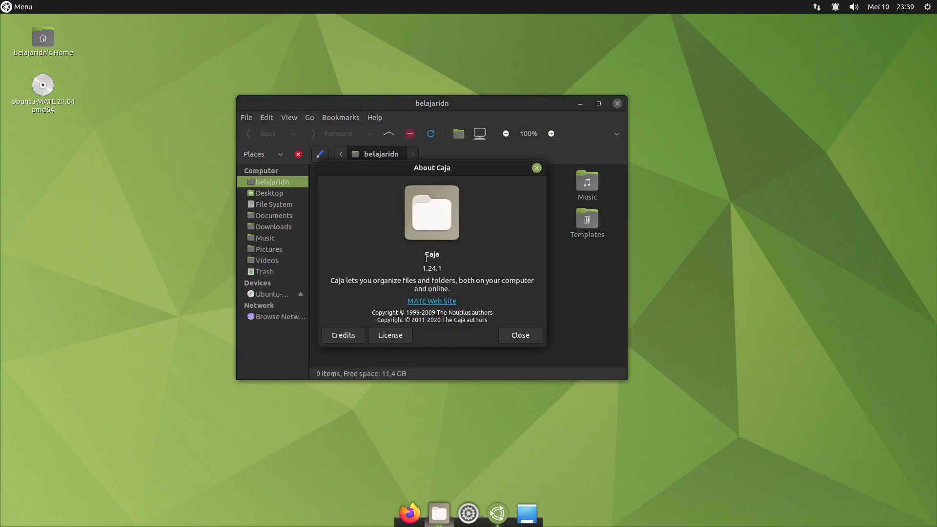
pyautogui.click(535, 336)
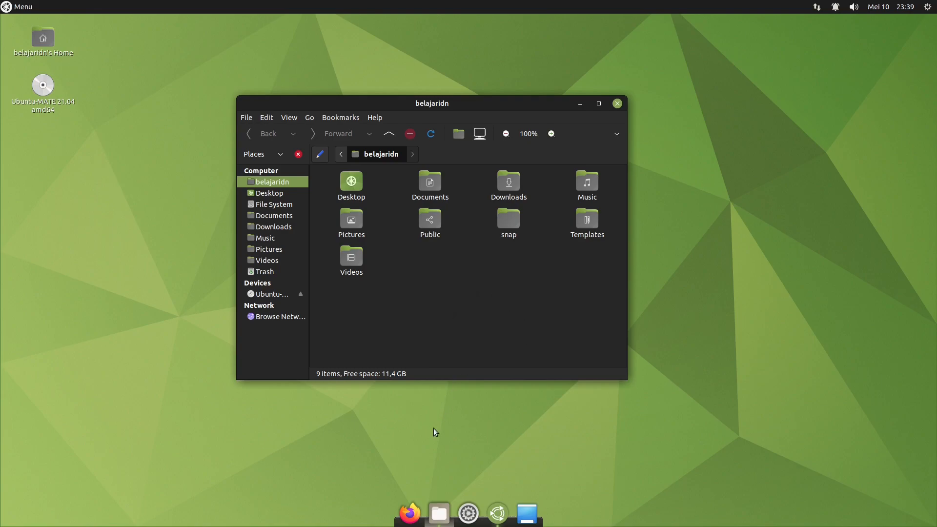
# Launch Firefox from the dock, maximize its window and load ubuntu-mate.org
pyautogui.click(409, 510)
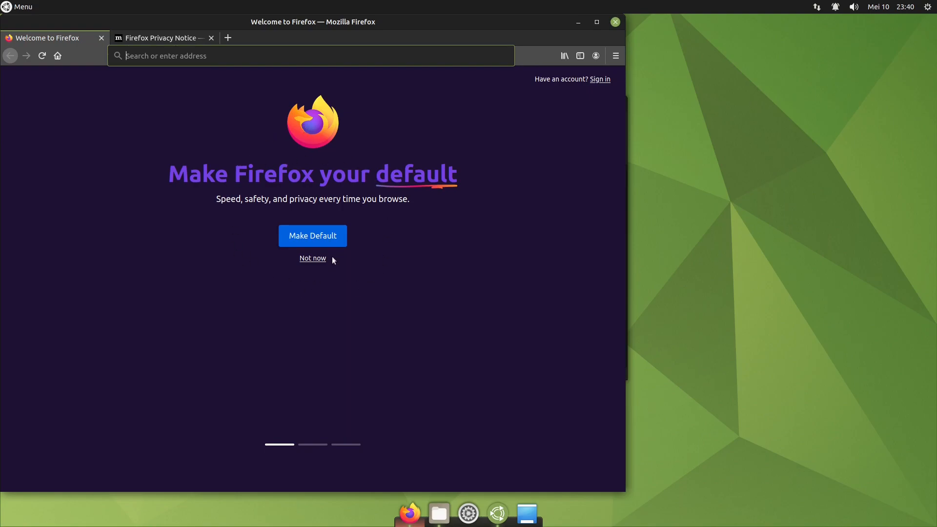
pyautogui.doubleClick(445, 20)
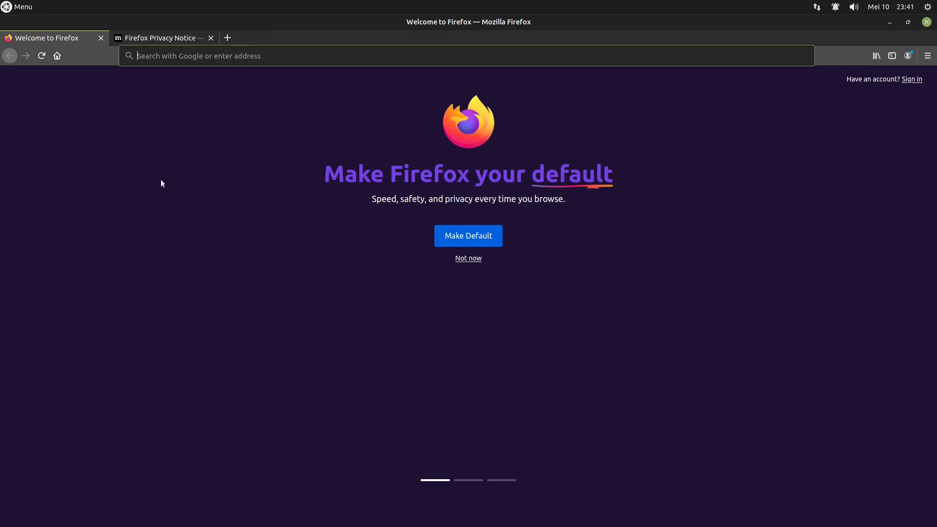
pyautogui.write('ubuntu')
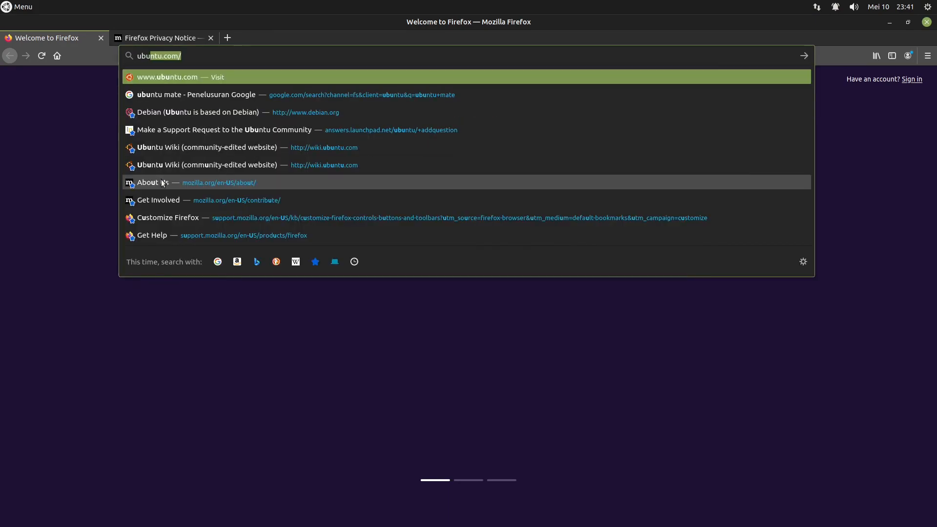
pyautogui.write('-mat')
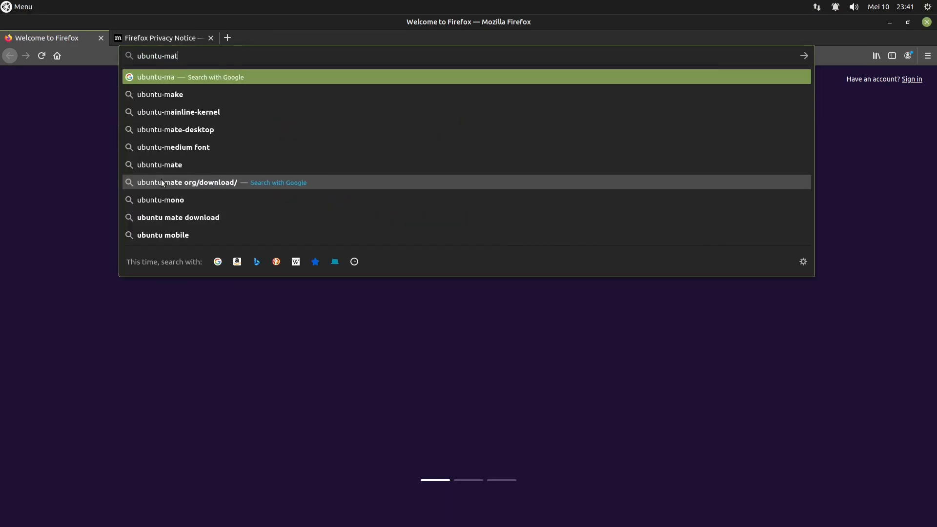
pyautogui.write('e.org')
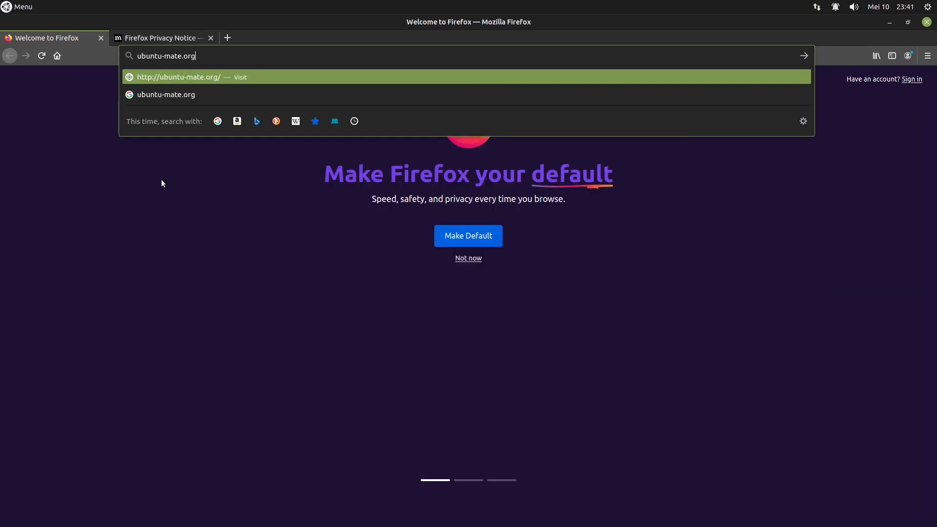
pyautogui.press('Return')
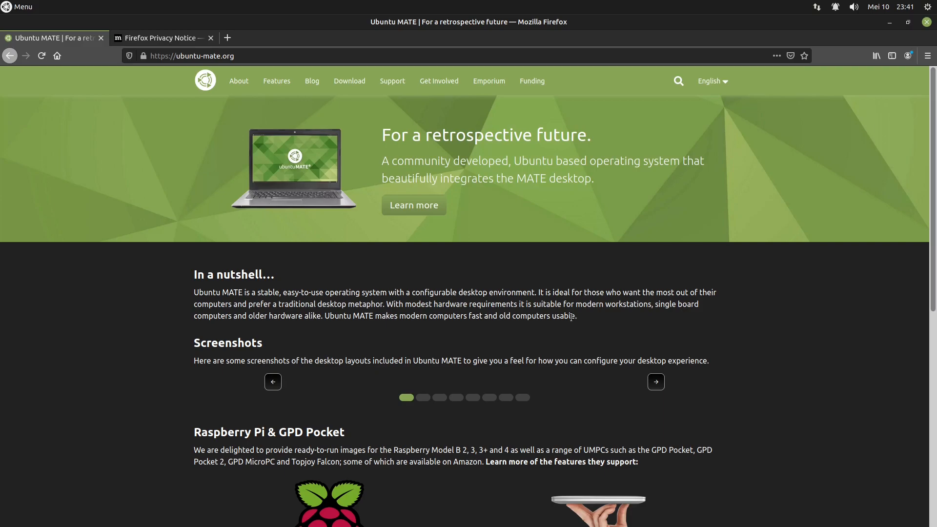
# Open the Ubuntu MATE website's Download page and look through the available architectures and hardware ports
pyautogui.click(354, 82)
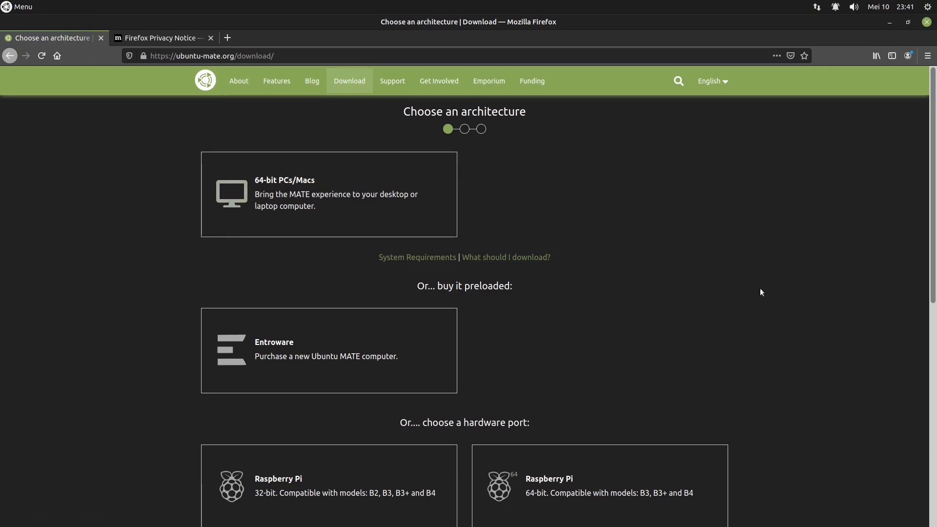
pyautogui.scroll(-5, 761, 292)
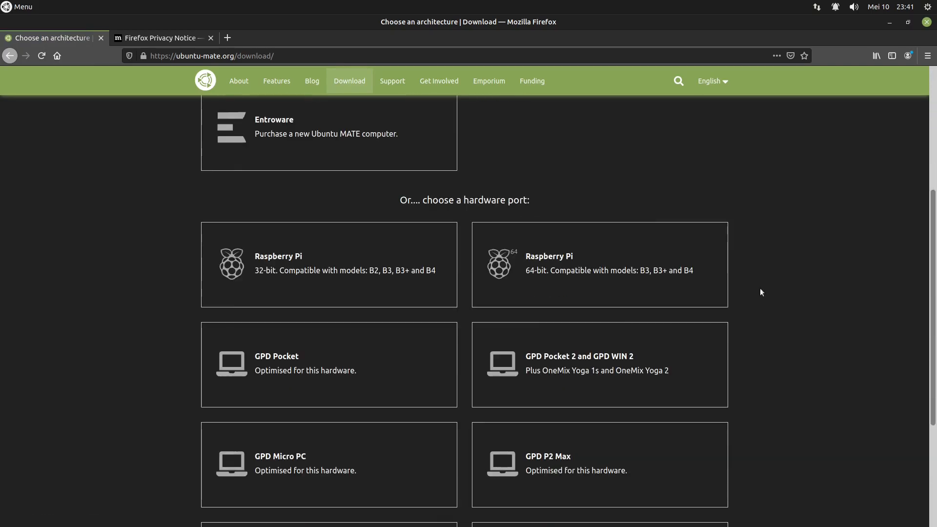
pyautogui.scroll(4, 761, 292)
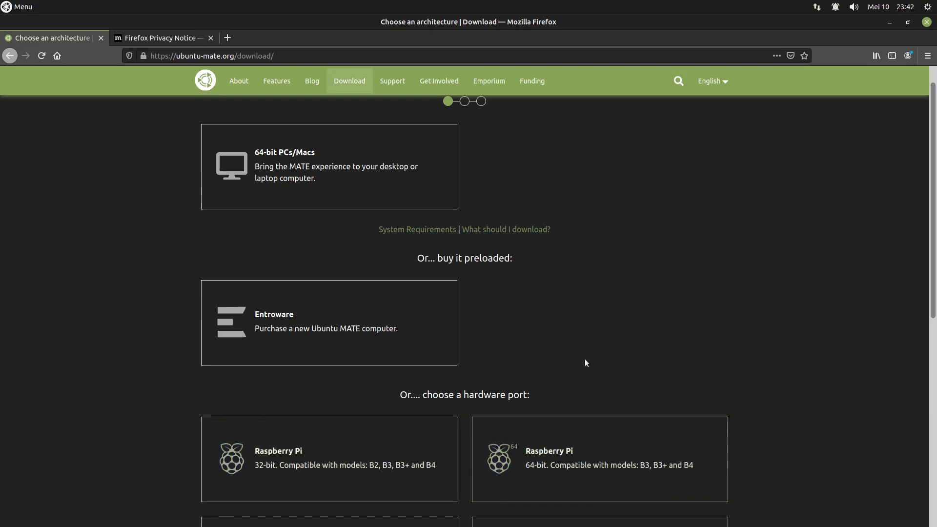
pyautogui.scroll(-1, 586, 363)
pyautogui.scroll(2, 586, 363)
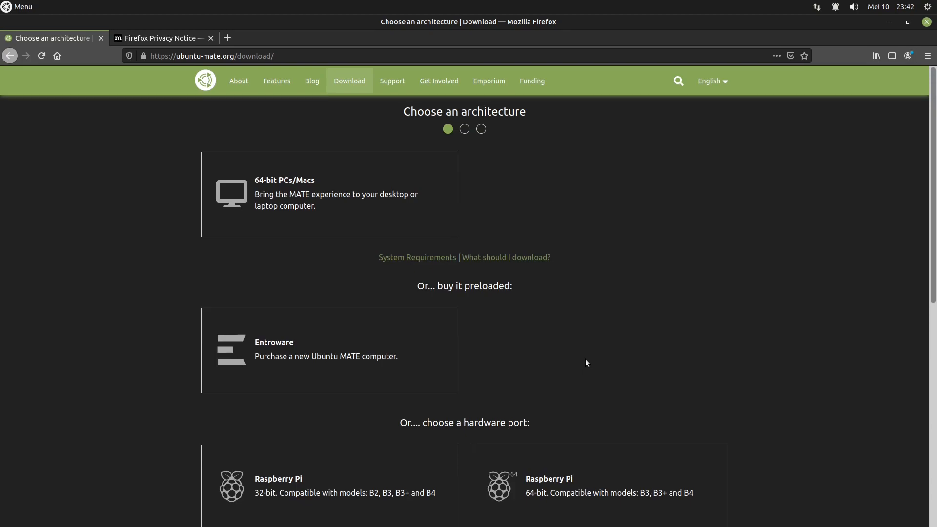
# View the available 64-bit PCs/Macs releases, and close Firefox with both its tabs and the file manager window
pyautogui.click(294, 185)
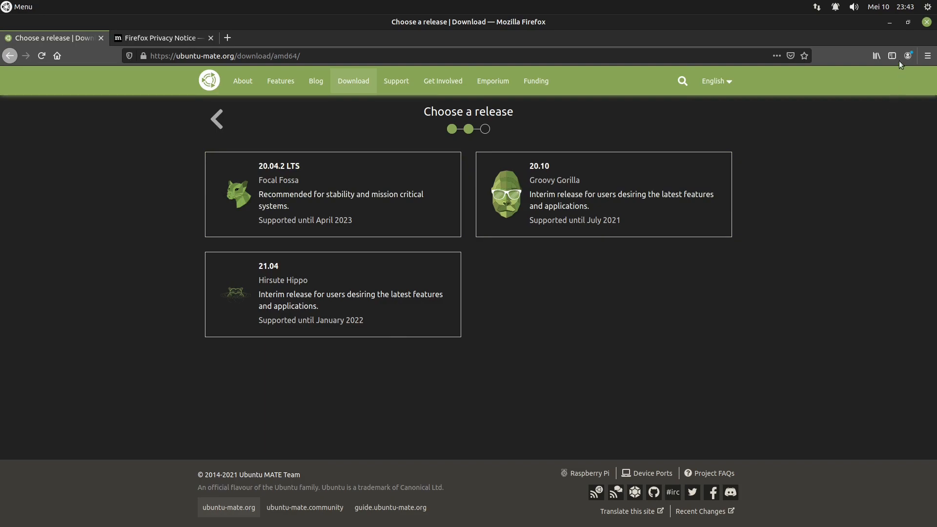
pyautogui.click(927, 22)
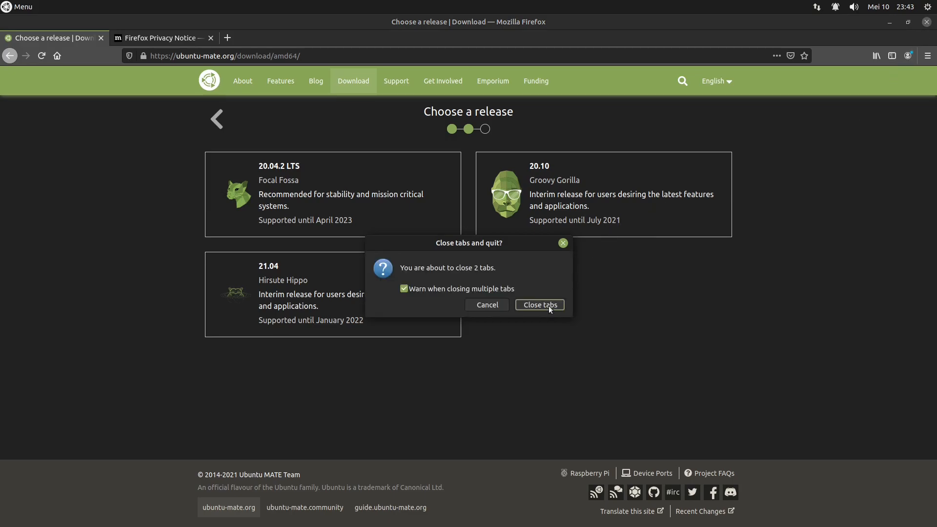
pyautogui.click(540, 304)
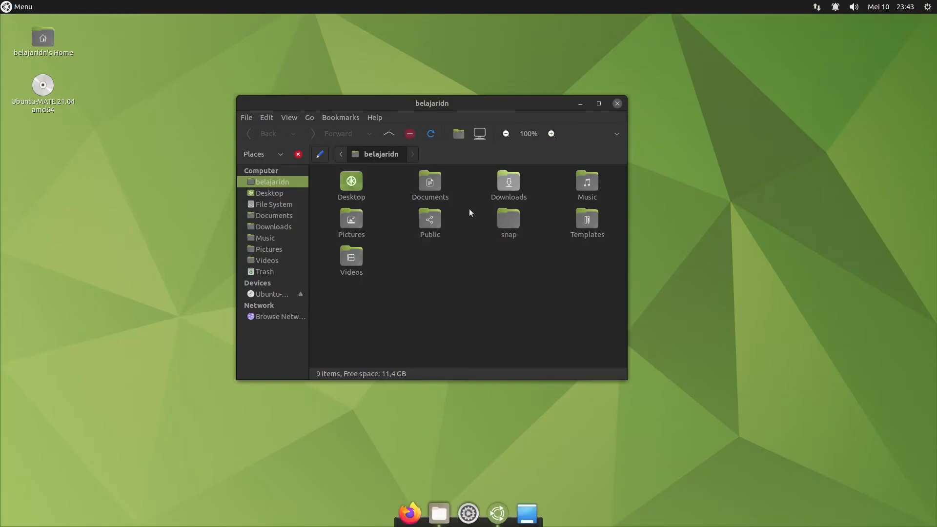
pyautogui.click(618, 103)
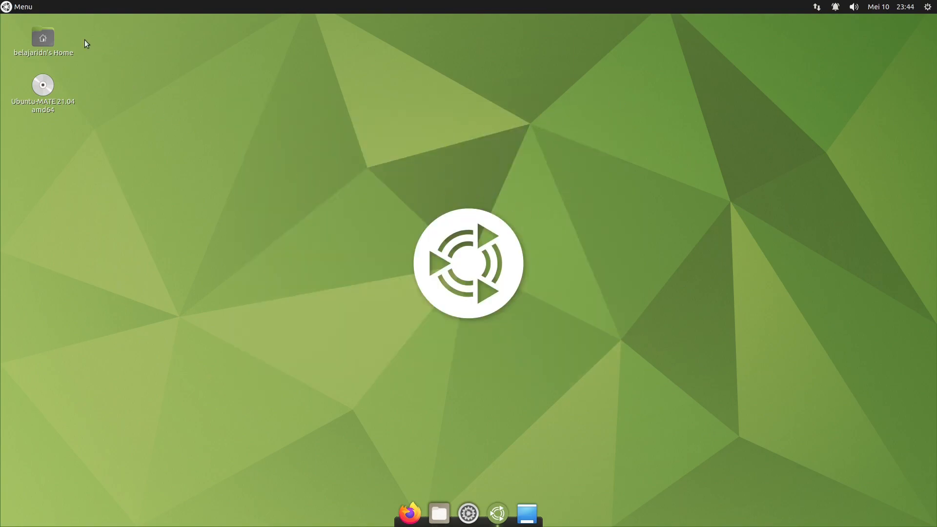
# Search the applications for "termi" and launch MATE Terminal
pyautogui.click(17, 5)
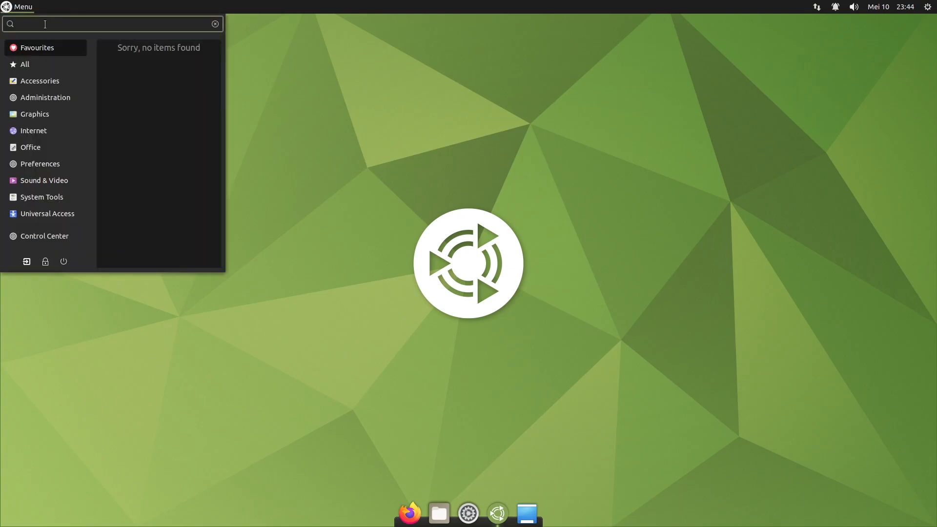
pyautogui.write('termi')
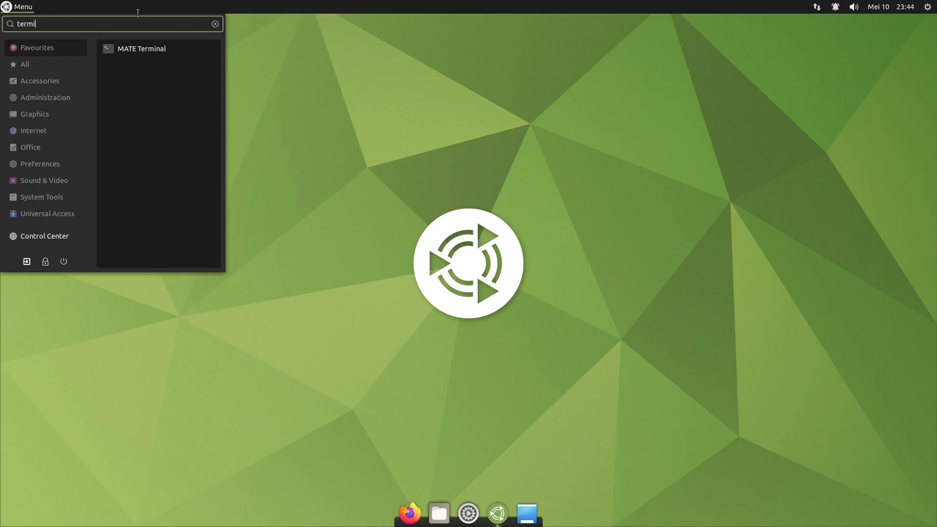
pyautogui.click(151, 48)
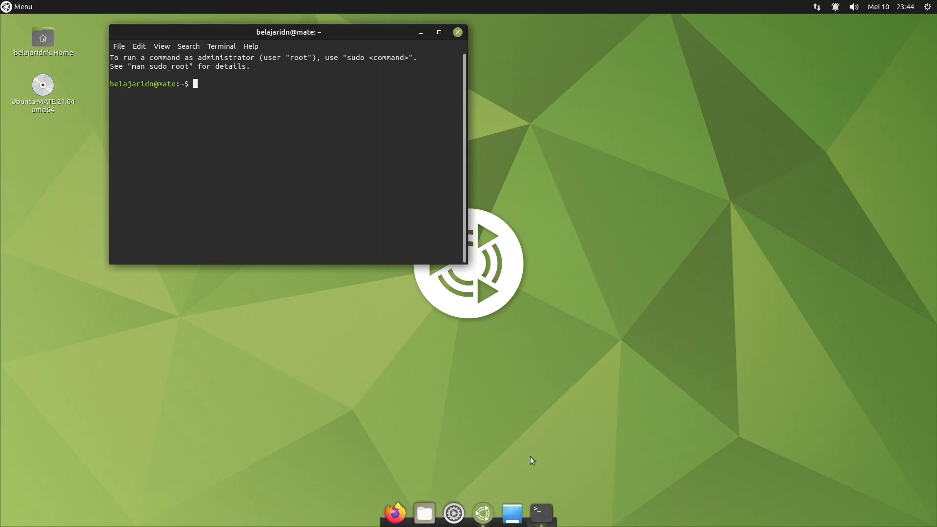
# Keep MATE Terminal in the dock, close its window and move its dock icon directly after Firefox
pyautogui.rightClick(543, 514)
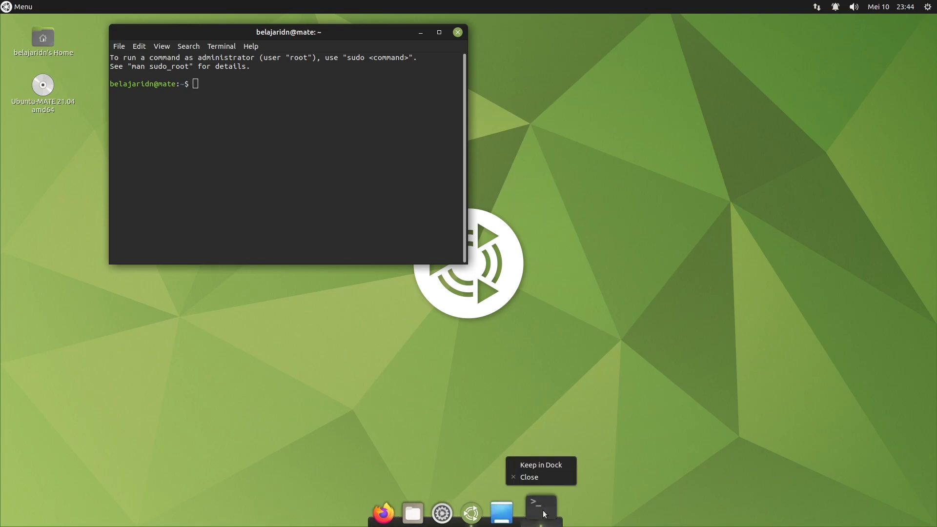
pyautogui.click(550, 465)
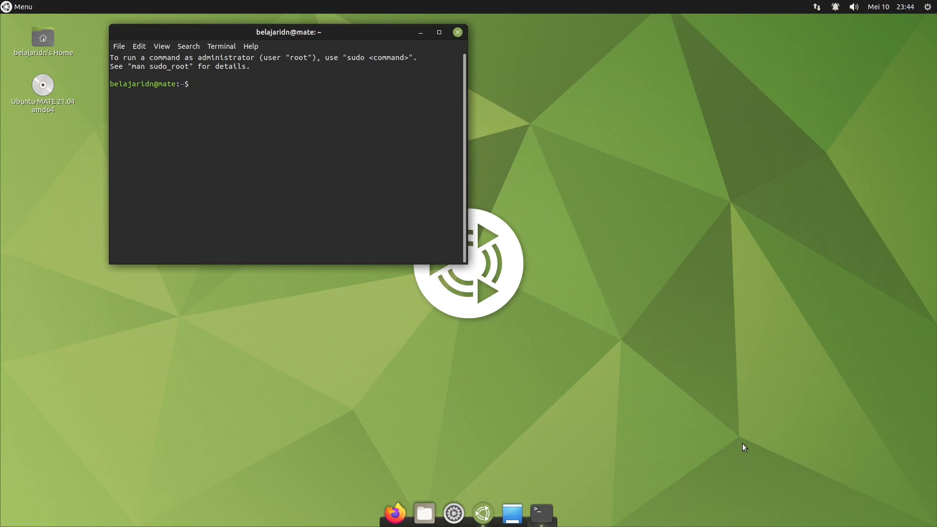
pyautogui.click(458, 33)
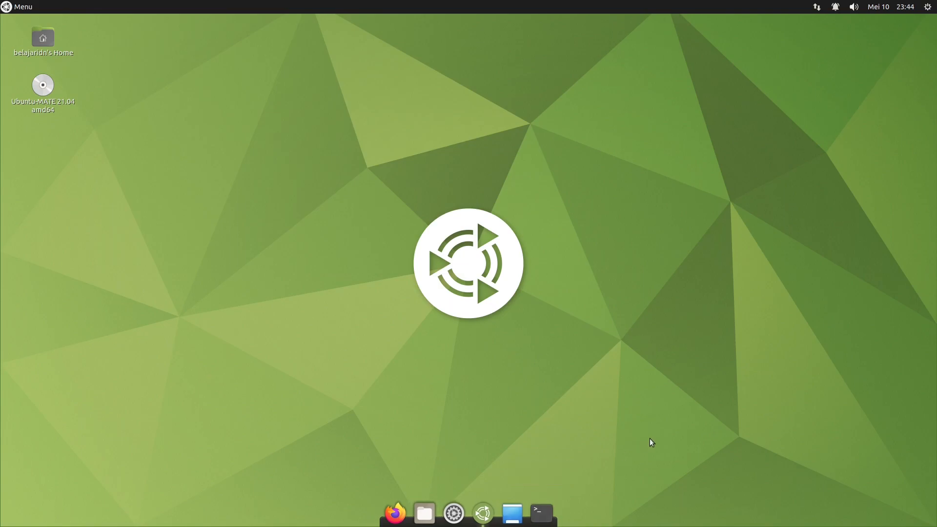
pyautogui.moveTo(532, 516); pyautogui.dragTo(426, 514)
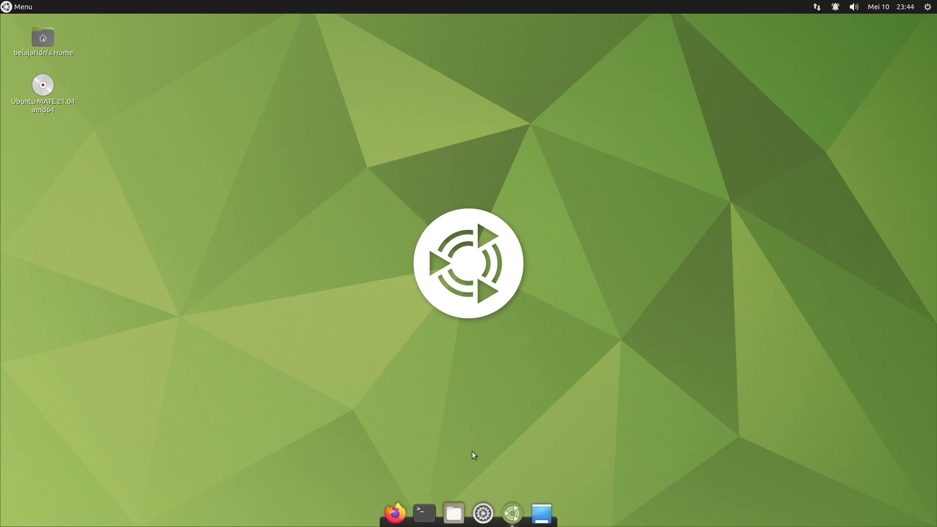
# Open the terminal from the dock, move its window nearer the desktop's centre and enlarge its text by three zoom levels
pyautogui.click(423, 513)
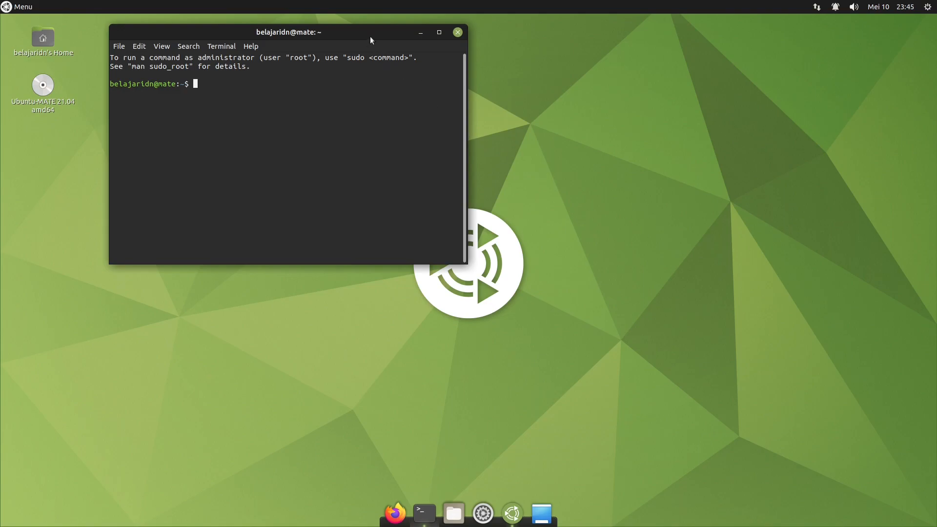
pyautogui.moveTo(368, 35); pyautogui.dragTo(433, 74)
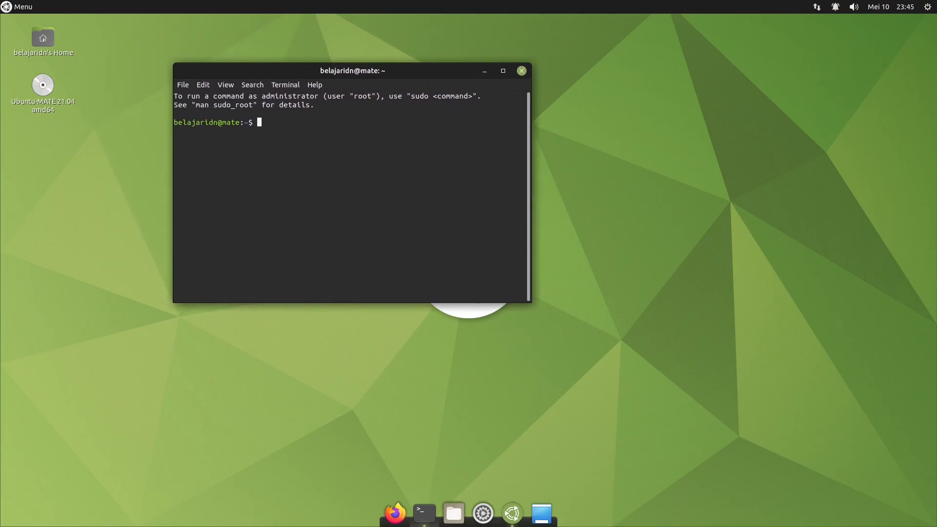
pyautogui.hotkey('ctrl', '+')
pyautogui.hotkey('ctrl', '+')
pyautogui.hotkey('ctrl', '+')
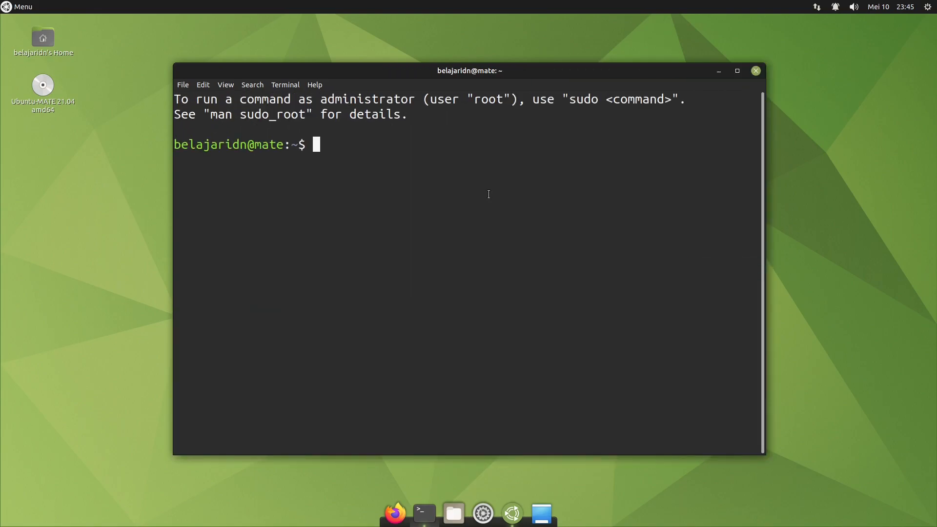
# Show the kernel and distribution versions with the commands uname -sr and lsb_release -a
pyautogui.write('uname -sr')
pyautogui.press('Return')
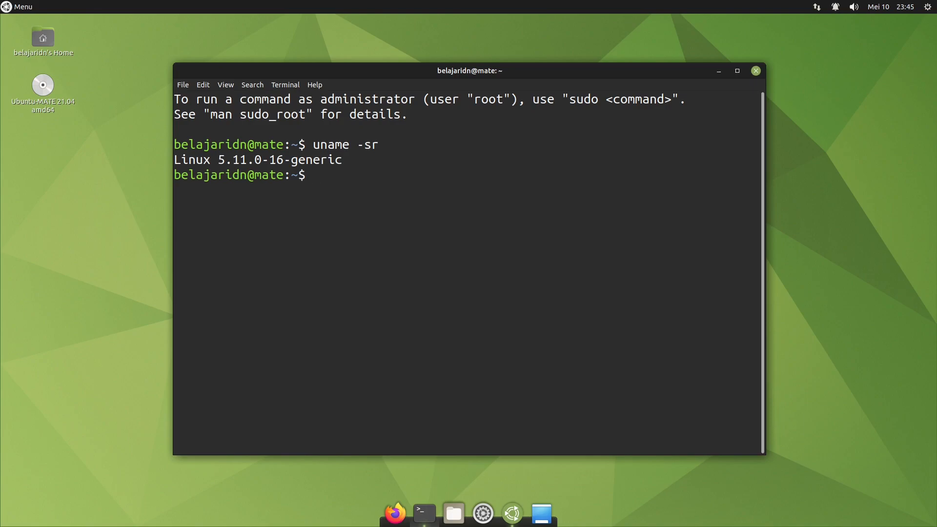
pyautogui.write('lsb_release -a')
pyautogui.press('Return')
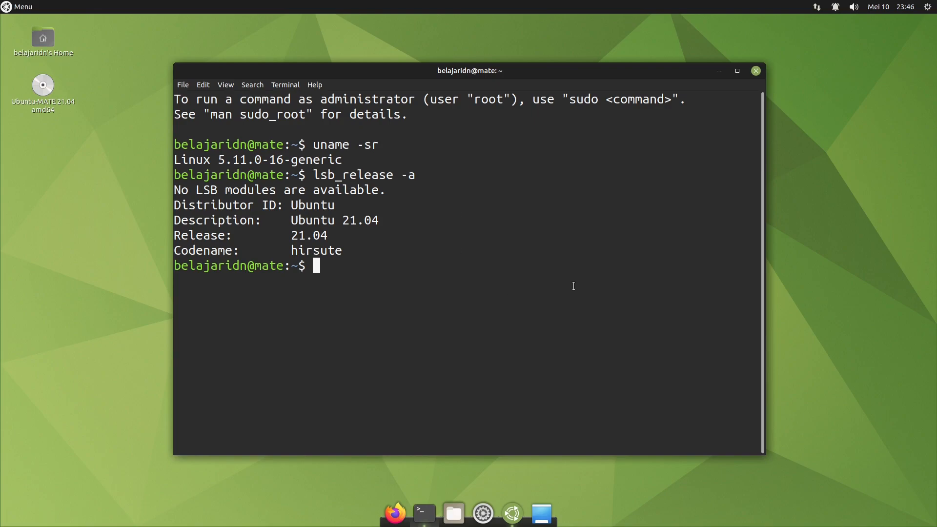
# Run htop to examine the running processes, CPU load and memory use, and quit it
pyautogui.write('htop')
pyautogui.press('Return')
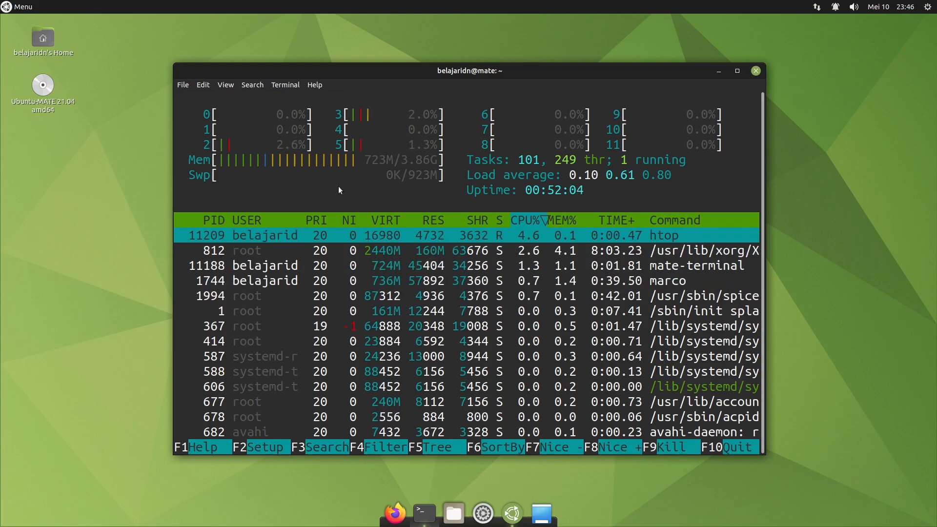
pyautogui.press('q')
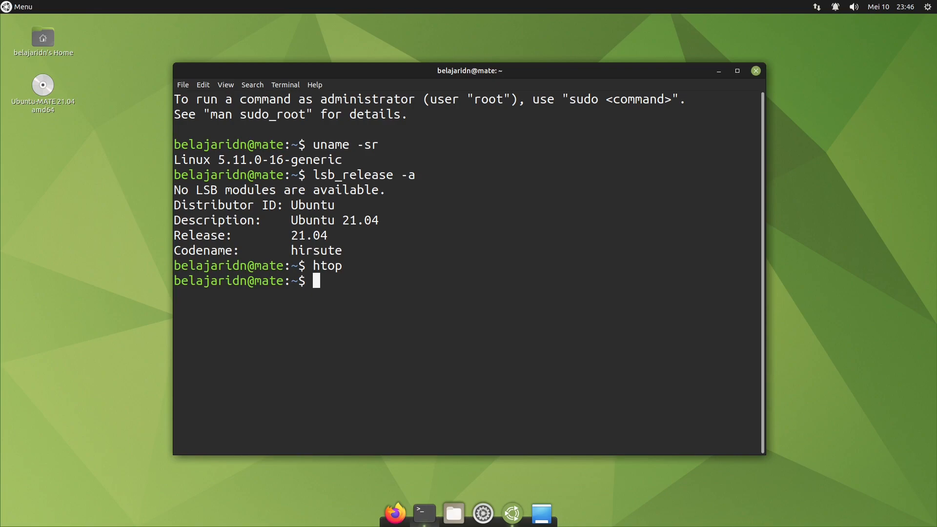
# Run neofetch to view the system summary, and clear the terminal screen
pyautogui.write('neofetch')
pyautogui.press('Return')
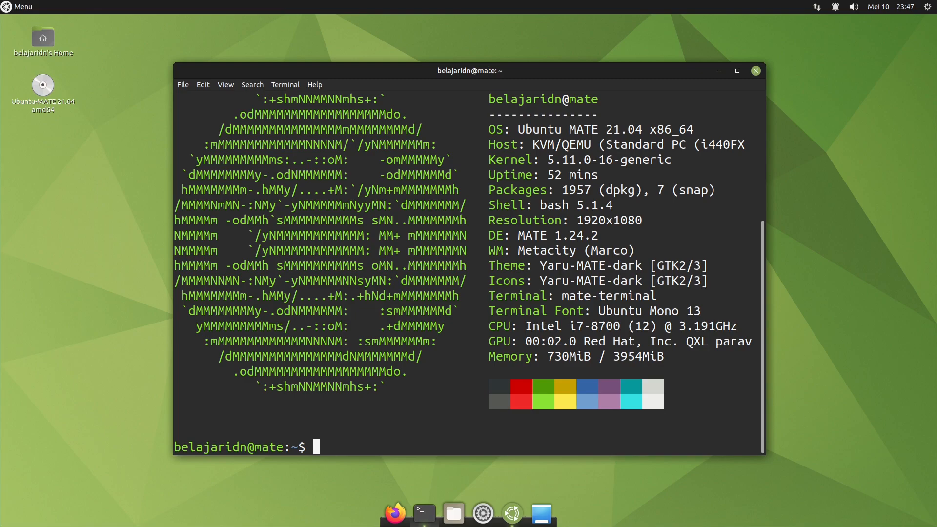
pyautogui.hotkey('ctrl', 'l')
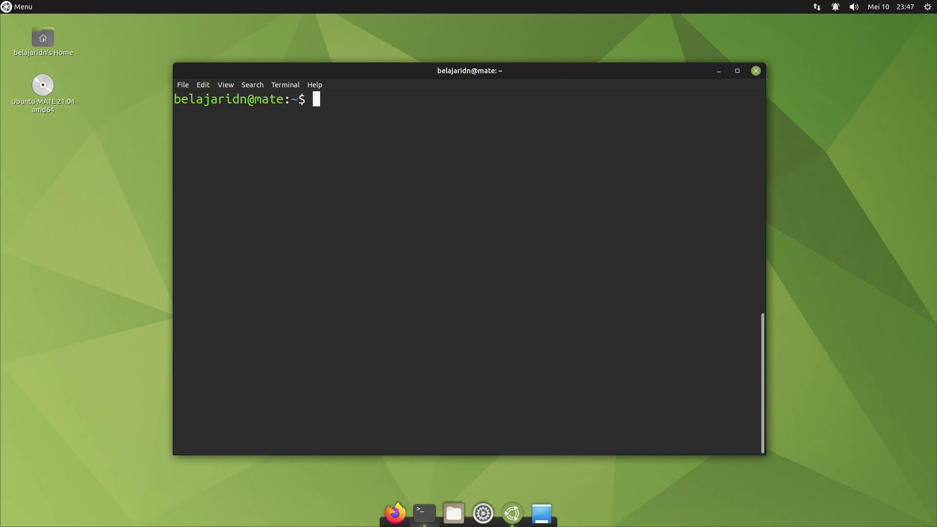
# Install tmux with the command sudo apt install tmux, authorizing it with the account password
pyautogui.write('sudo ap')
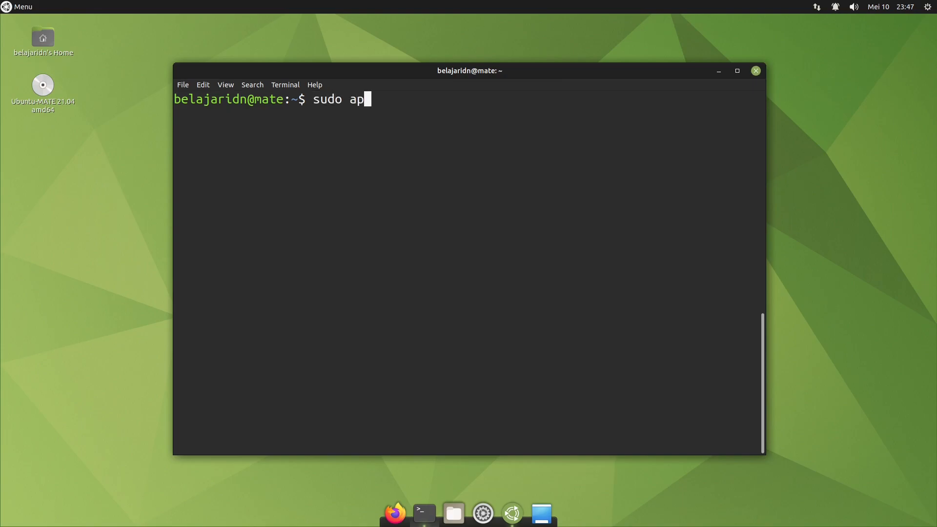
pyautogui.write('t install')
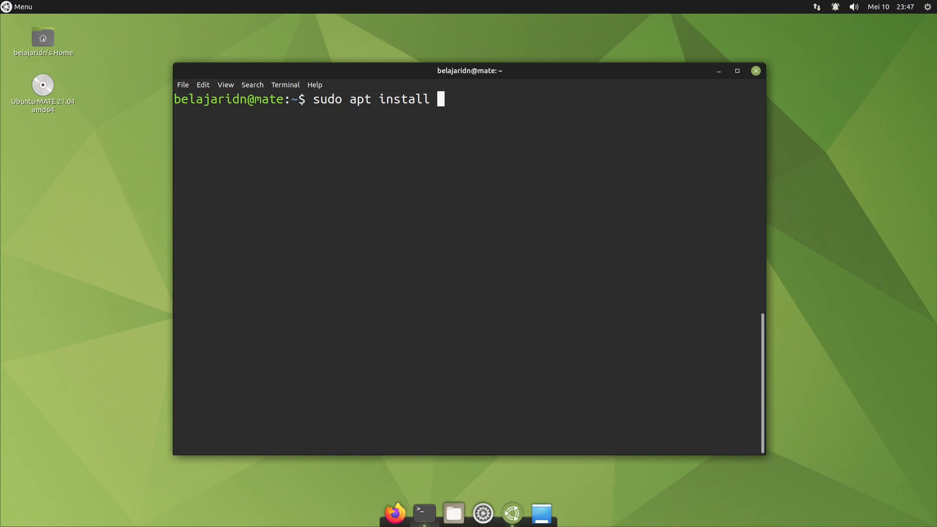
pyautogui.write('tmux')
pyautogui.press('Return')
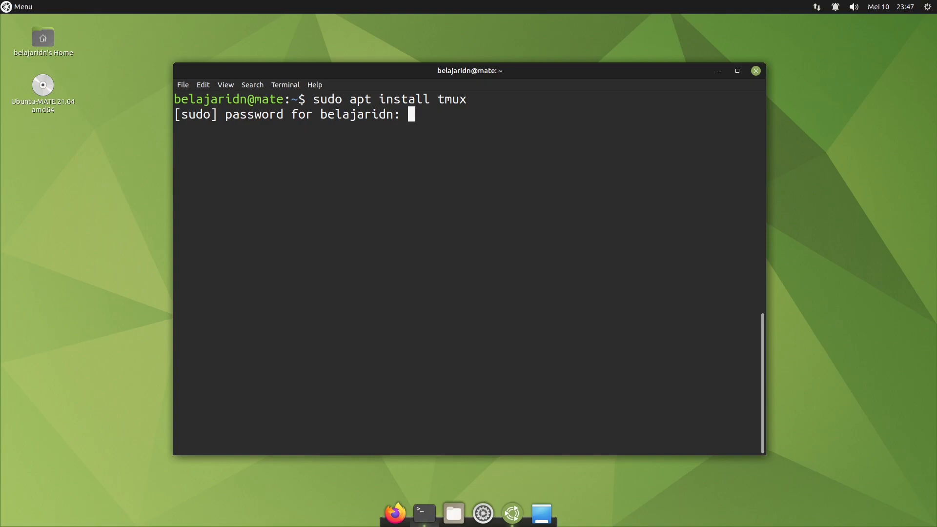
pyautogui.press('Return')
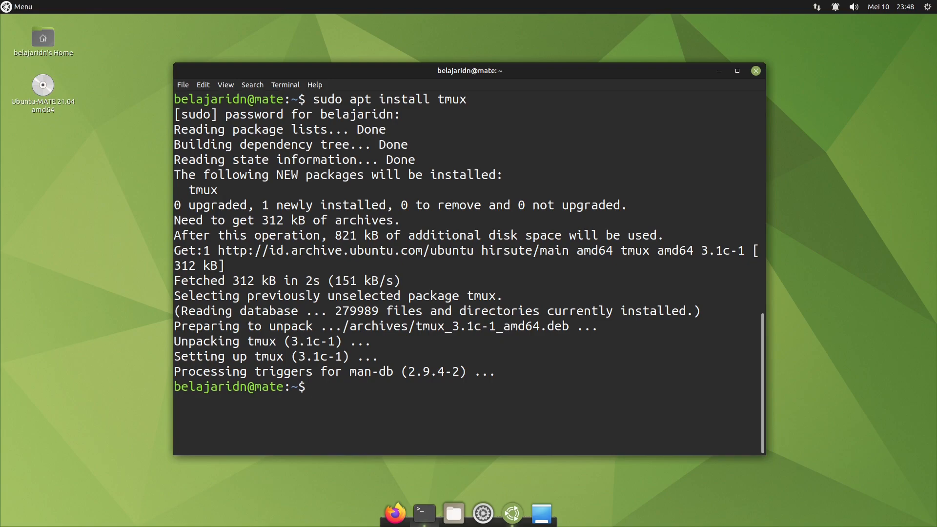
# Clear the terminal screen and start a tmux session
pyautogui.hotkey('ctrl', 'l')
pyautogui.write('tmux')
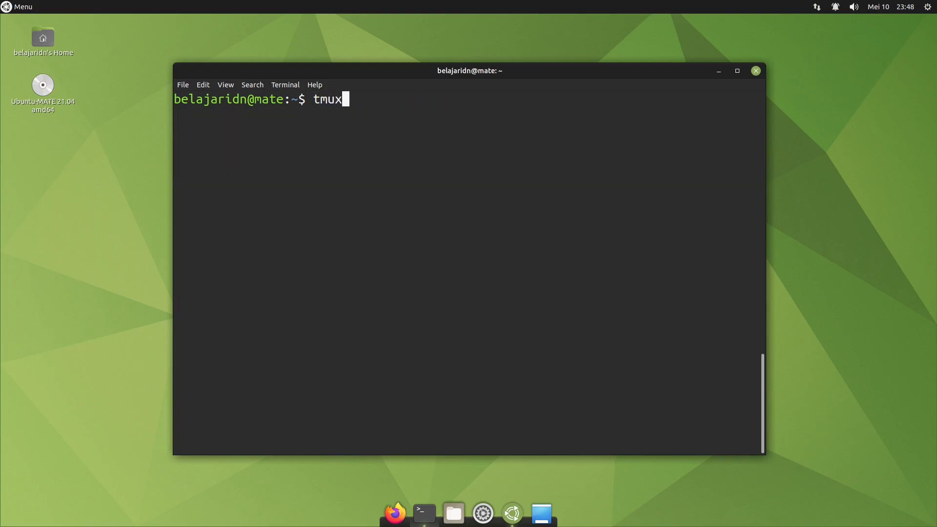
pyautogui.press('Return')
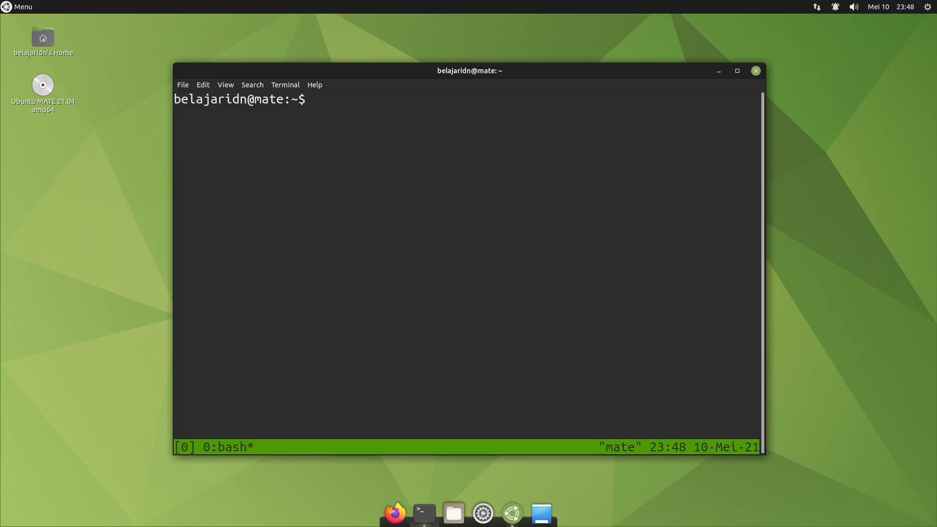